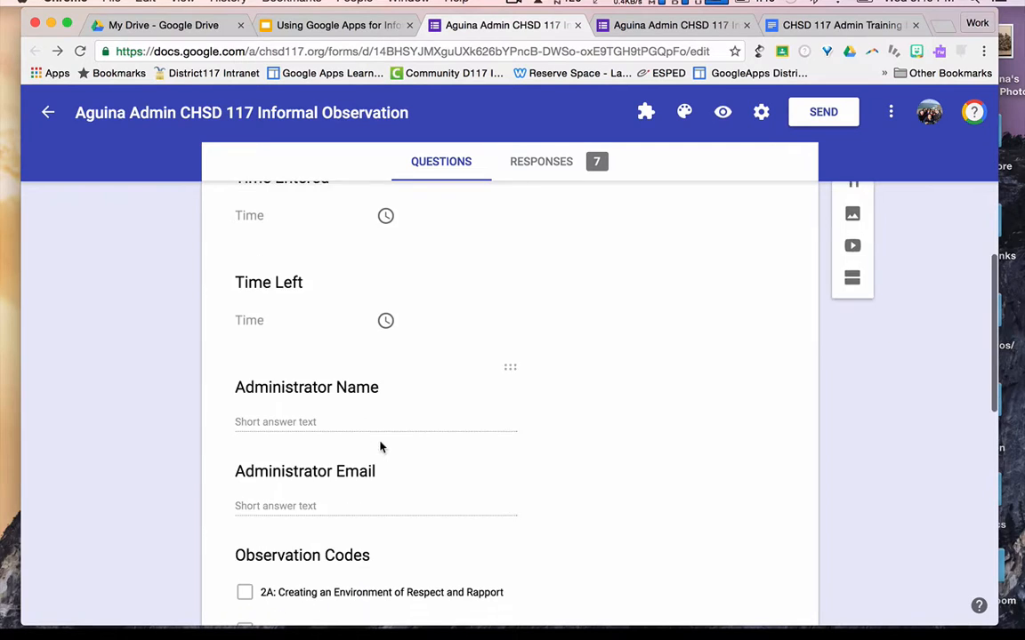
- Look over the observation form's questions in the editor and live preview, then return to editing
{"action": "scroll", "coordinate": [379, 441], "scroll_direction": "down", "scroll_amount": 6}
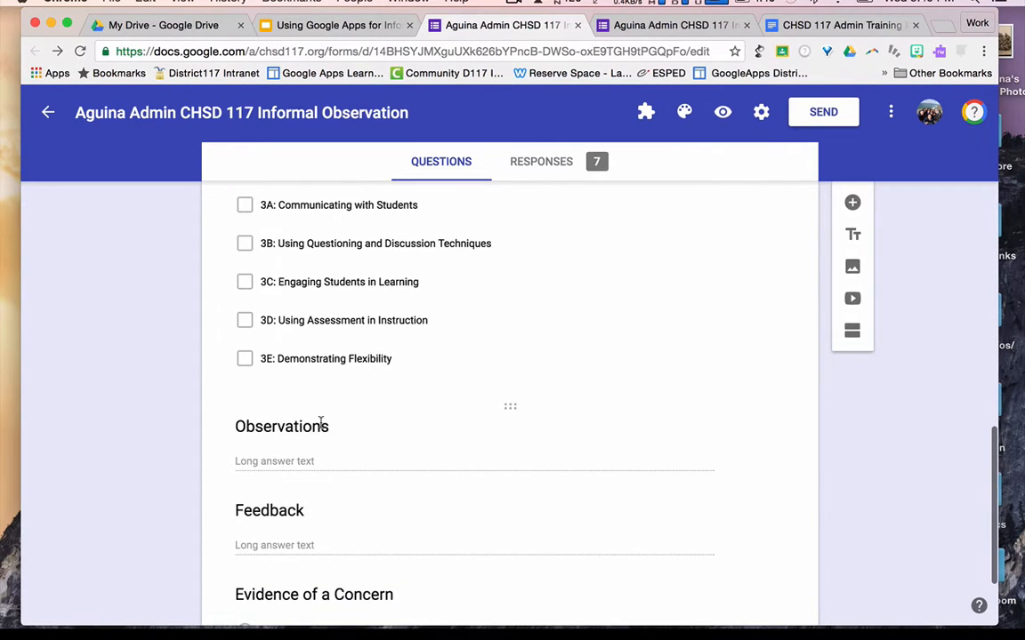
{"action": "scroll", "coordinate": [347, 431], "scroll_direction": "down", "scroll_amount": 3}
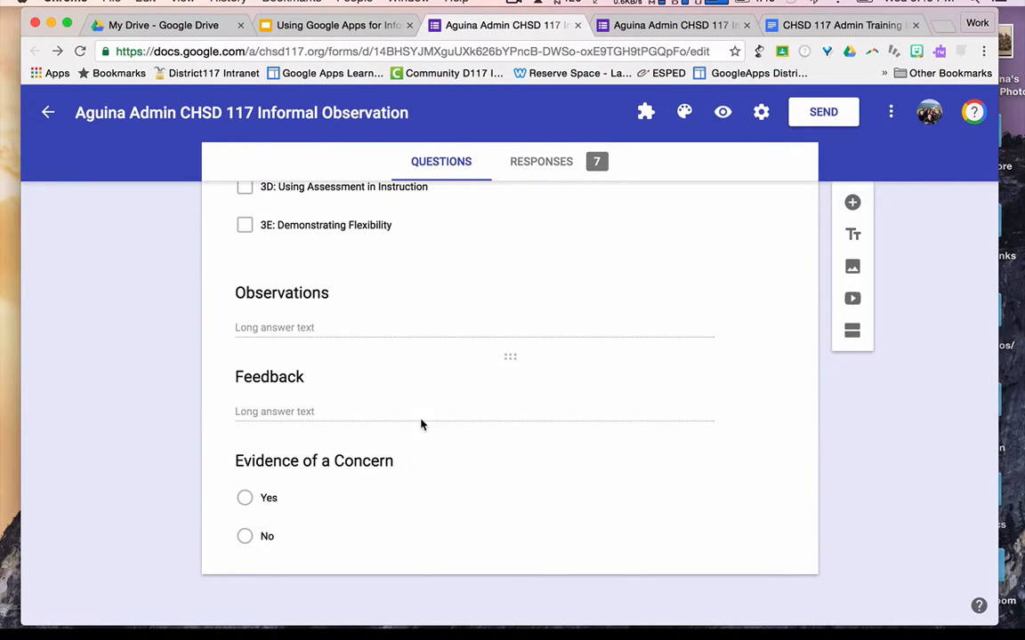
{"action": "scroll", "coordinate": [421, 425], "scroll_direction": "up", "scroll_amount": 15}
{"action": "scroll", "coordinate": [421, 425], "scroll_direction": "up", "scroll_amount": 3}
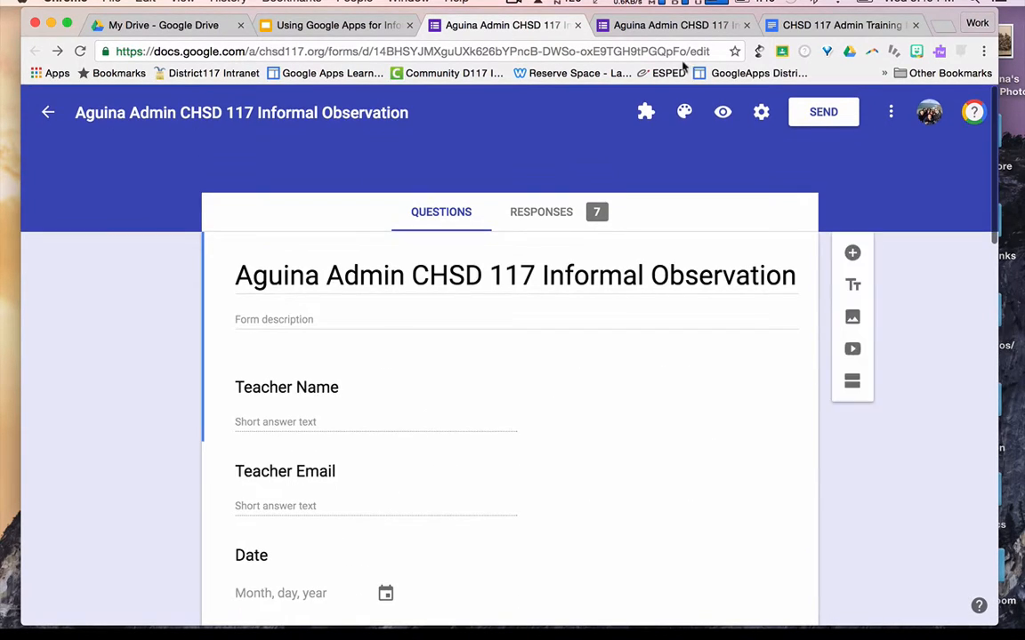
{"action": "left_click", "coordinate": [650, 25]}
{"action": "scroll", "coordinate": [593, 441], "scroll_direction": "down", "scroll_amount": 1}
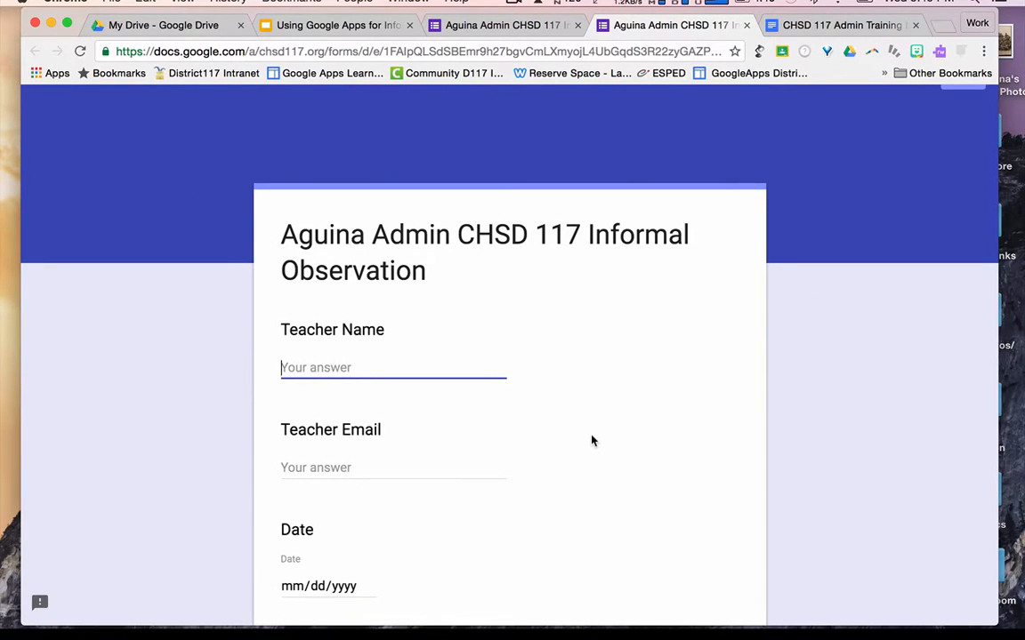
{"action": "scroll", "coordinate": [594, 442], "scroll_direction": "down", "scroll_amount": 10}
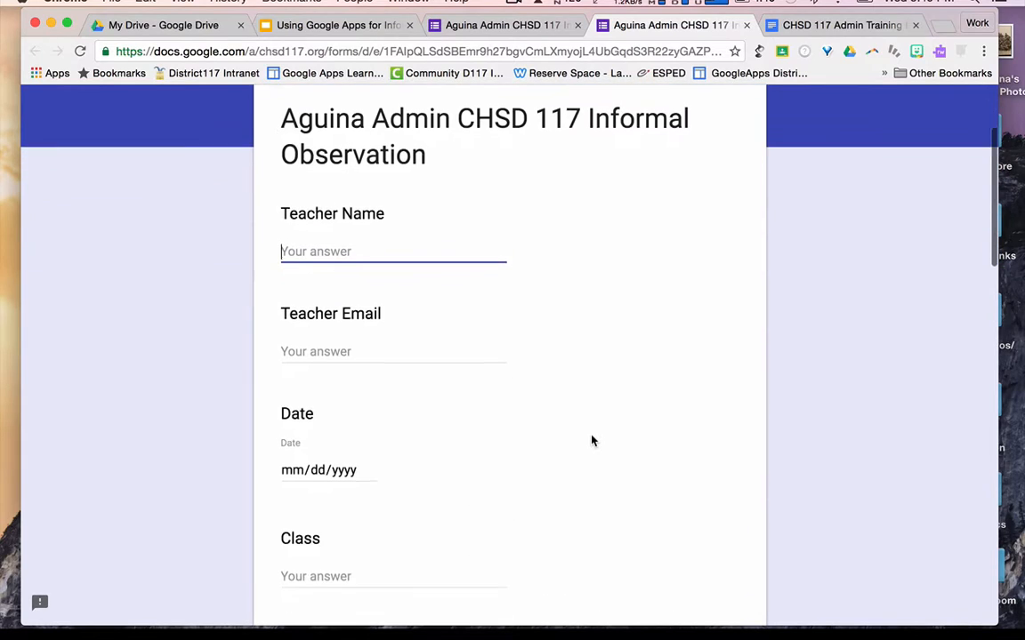
{"action": "scroll", "coordinate": [593, 441], "scroll_direction": "down", "scroll_amount": 12}
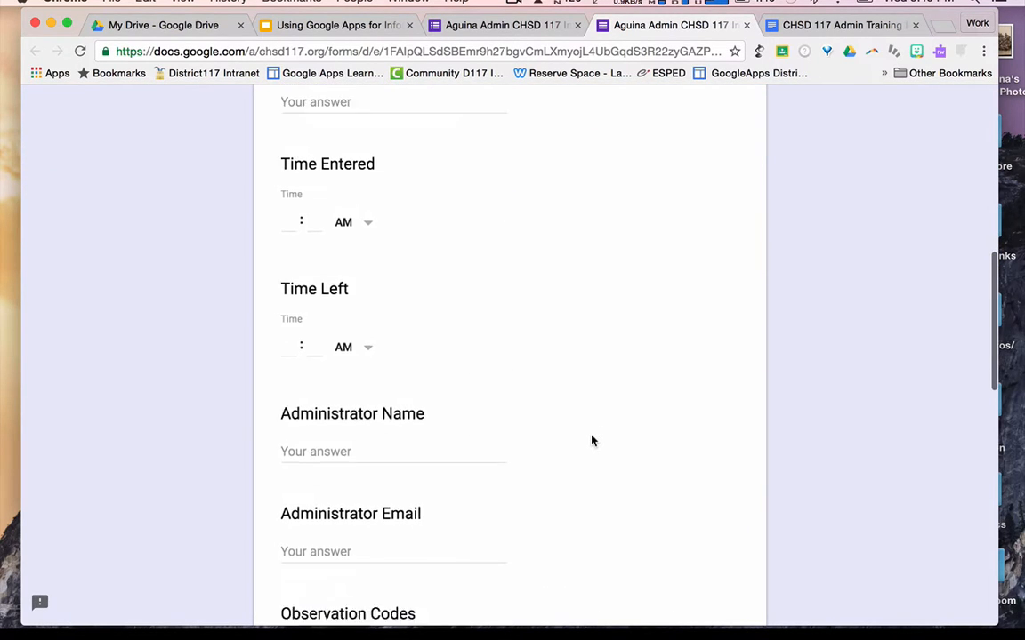
{"action": "left_click", "coordinate": [529, 28]}
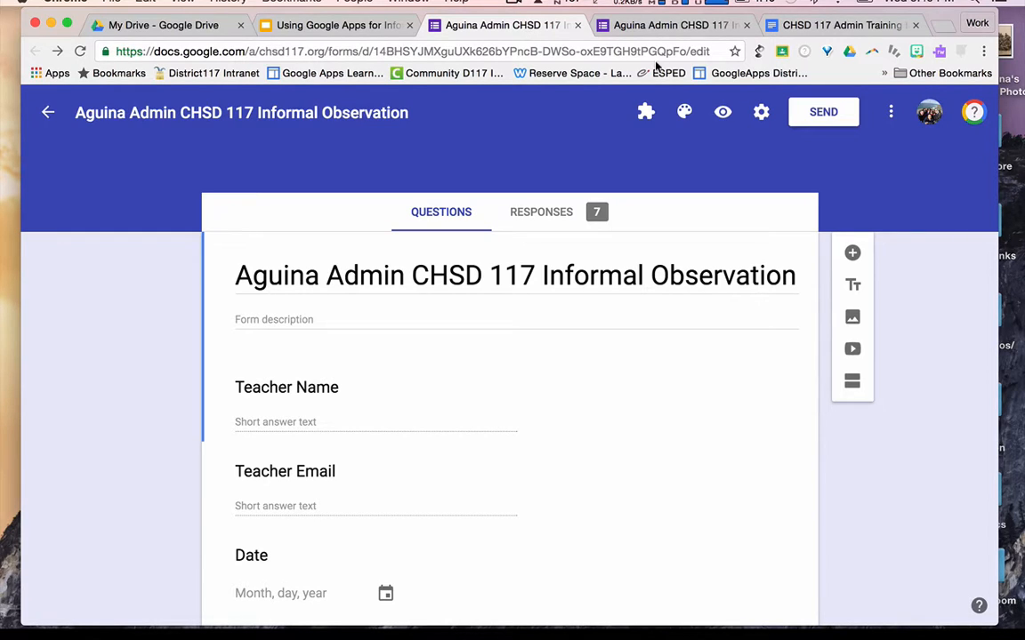
- Copy the observation form, replacing 'Copy of' in its title with the administrator's name
{"action": "left_click", "coordinate": [890, 113]}
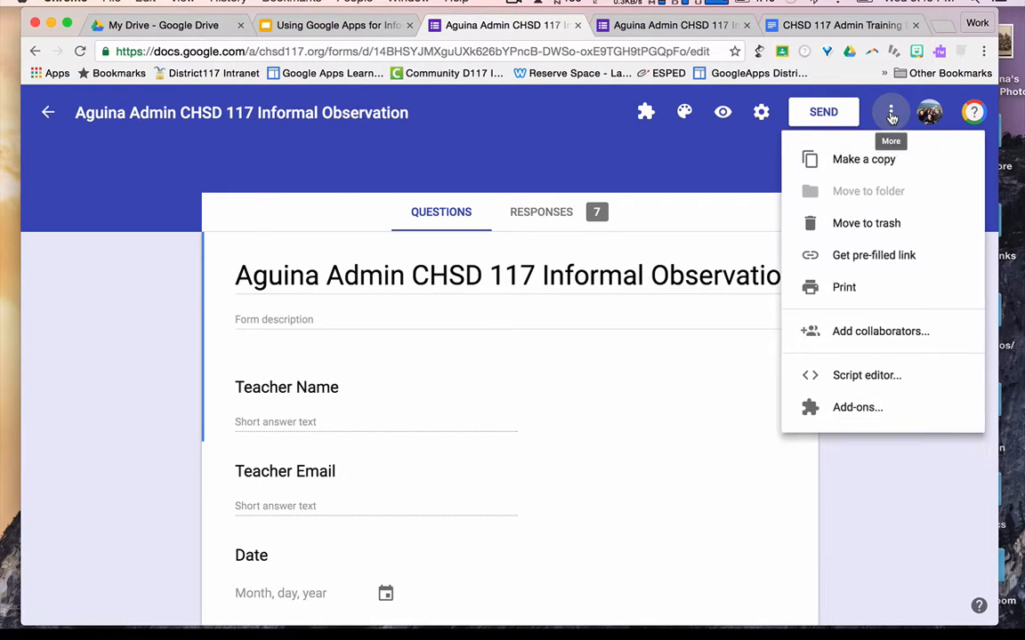
{"action": "left_click", "coordinate": [879, 159]}
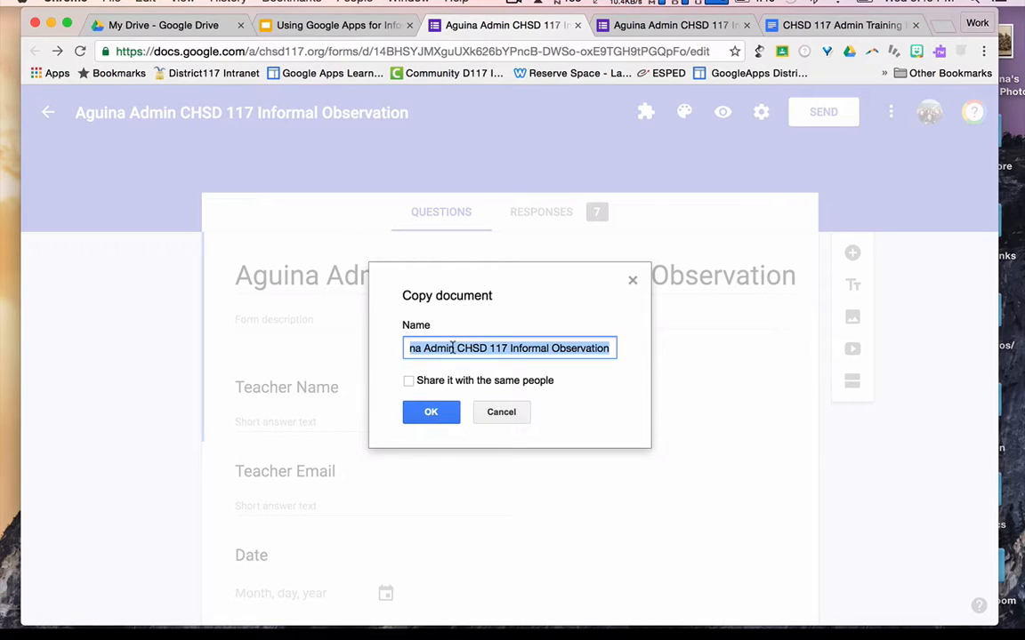
{"action": "key", "text": "Left"}
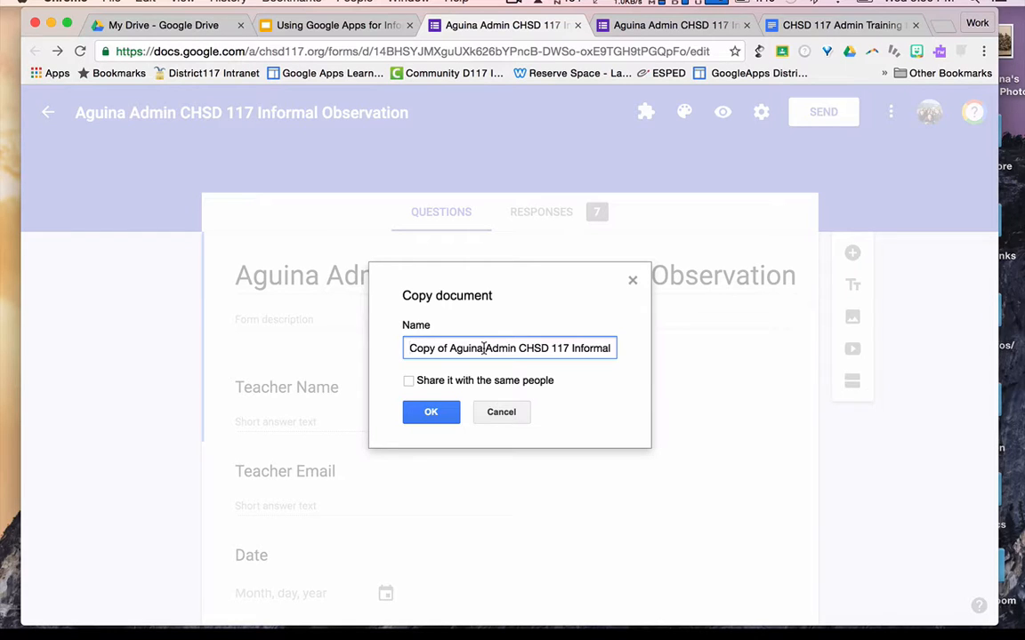
{"action": "left_click_drag", "start_coordinate": [448, 349], "coordinate": [397, 347]}
{"action": "type", "text": "Nick"}
{"action": "left_click", "coordinate": [419, 412]}
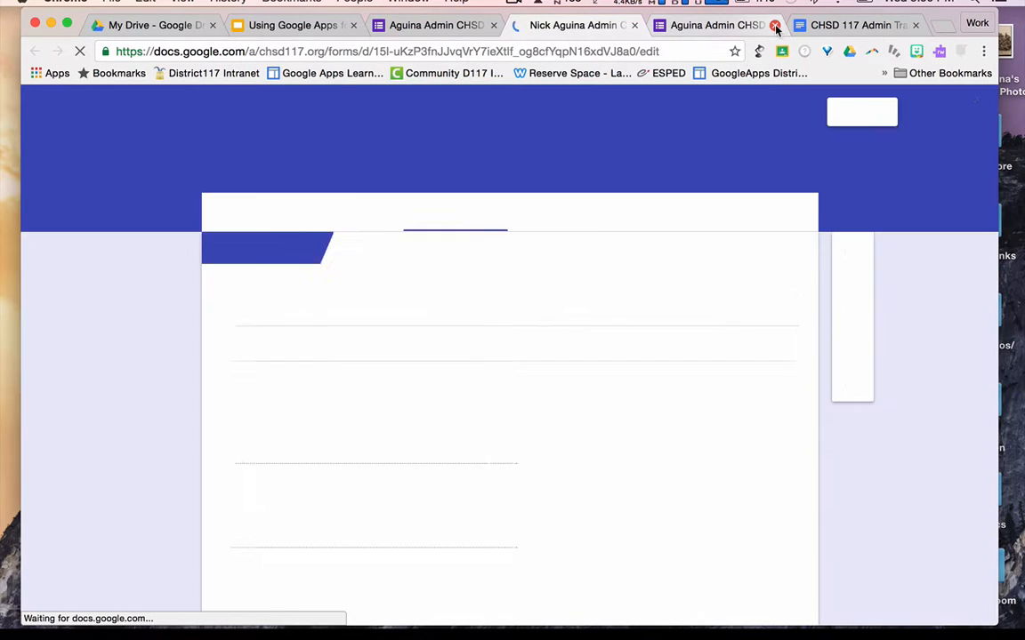
- Close the original form's live preview and editor tabs
{"action": "left_click", "coordinate": [775, 25]}
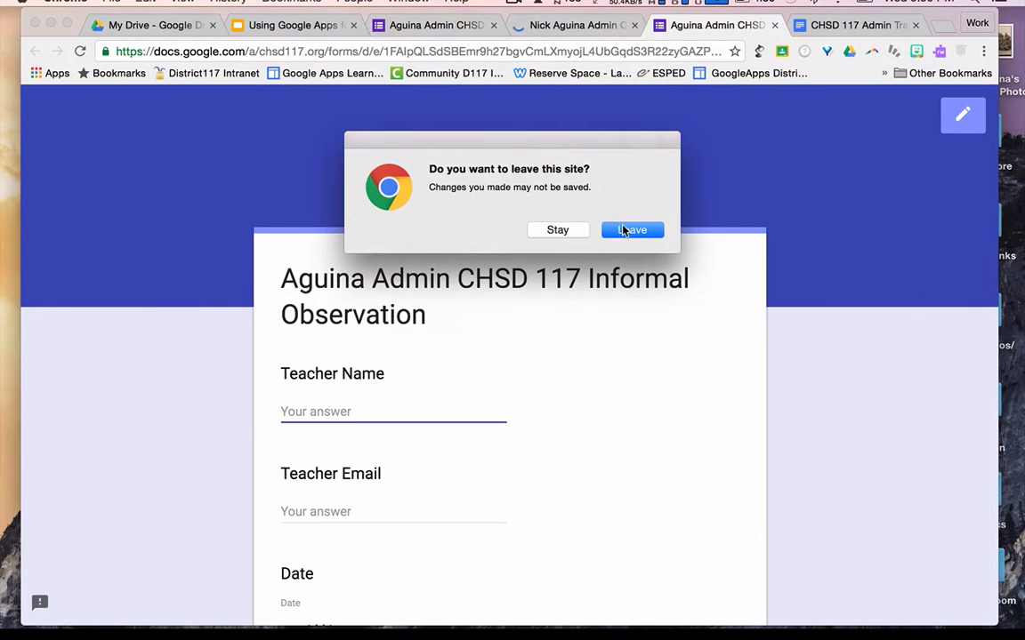
{"action": "left_click", "coordinate": [632, 230]}
{"action": "left_click", "coordinate": [533, 25]}
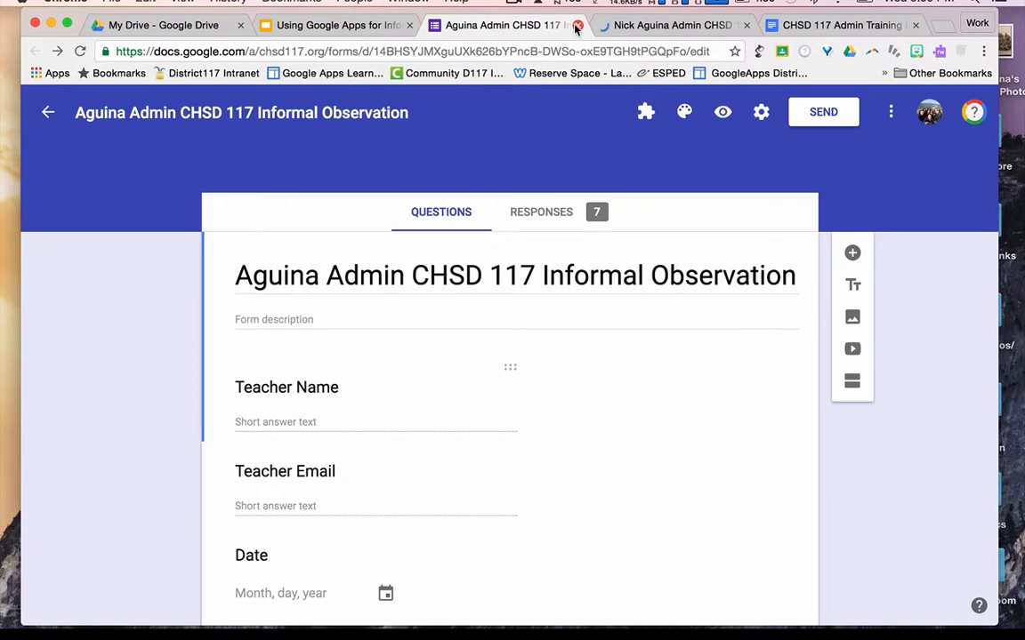
{"action": "left_click", "coordinate": [577, 25]}
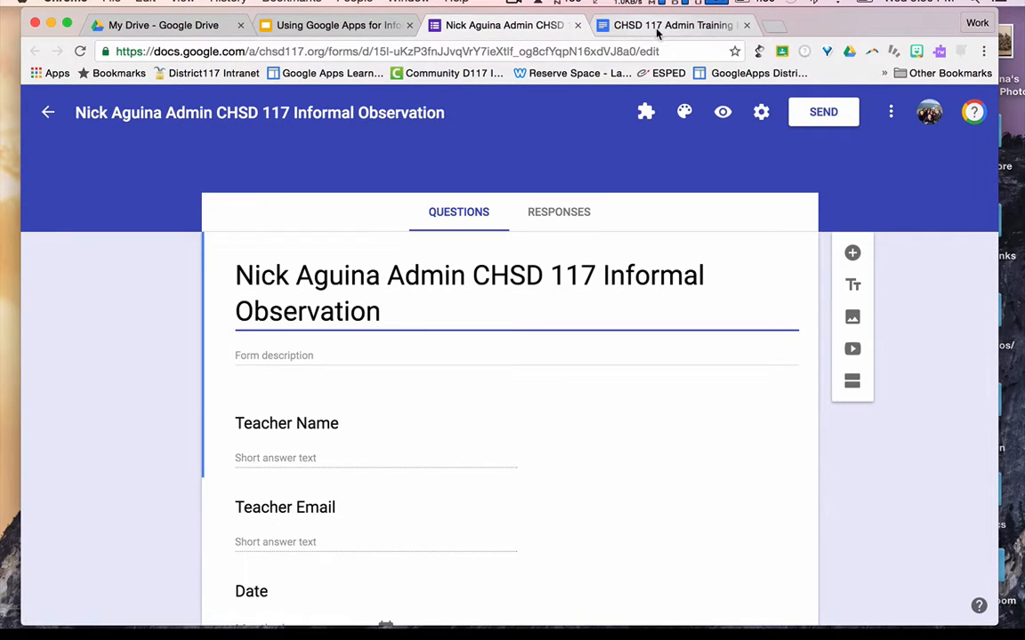
- Scroll through the copied form's live preview, then bring up the CHSD 117 Admin Training template document
{"action": "scroll", "coordinate": [521, 488], "scroll_direction": "down", "scroll_amount": 3}
{"action": "scroll", "coordinate": [522, 487], "scroll_direction": "up", "scroll_amount": 3}
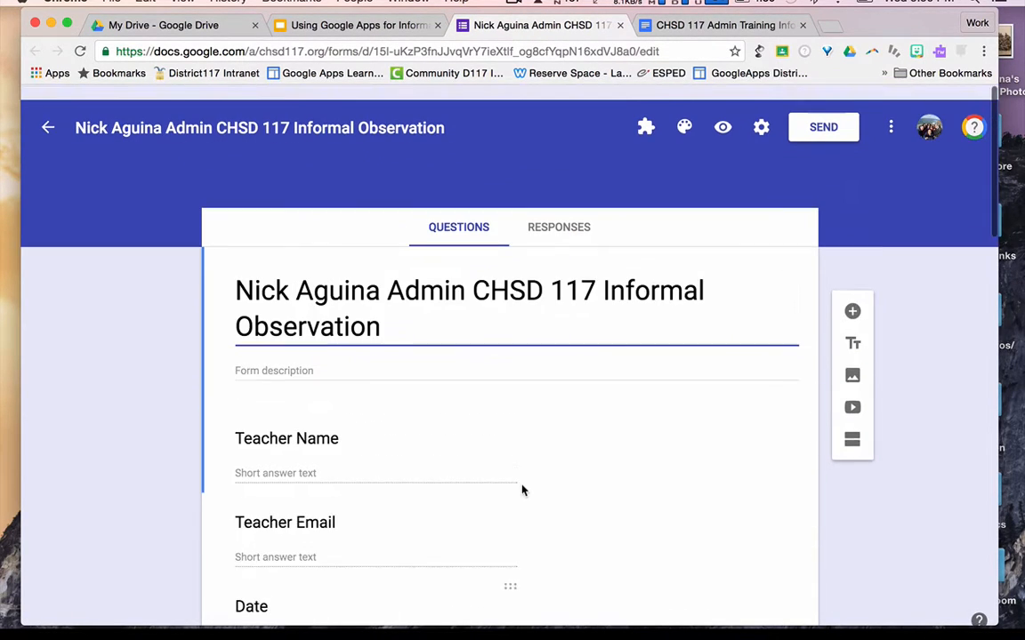
{"action": "left_click", "coordinate": [723, 112]}
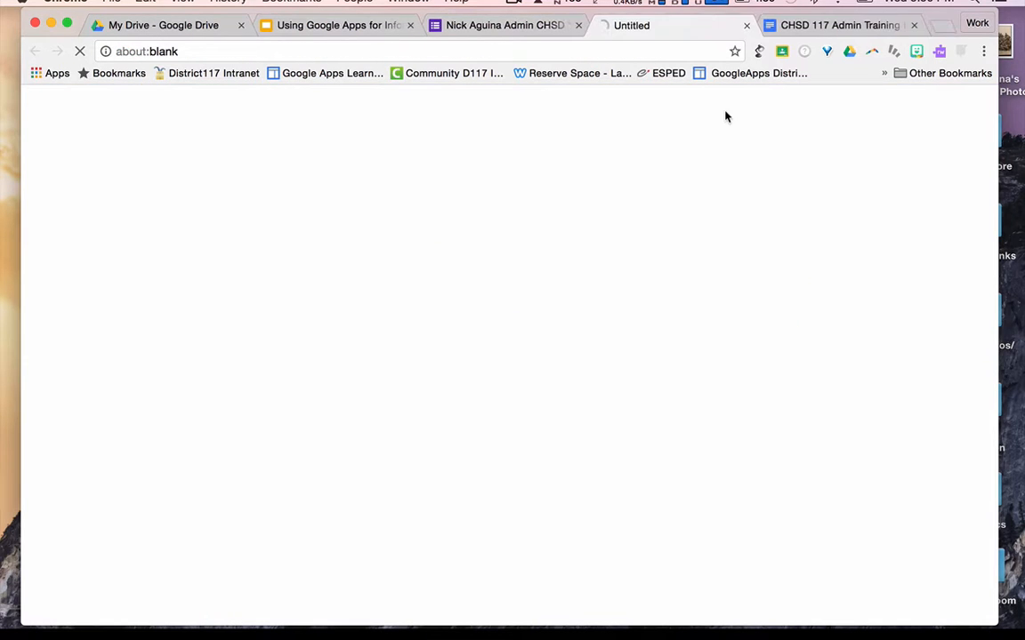
{"action": "scroll", "coordinate": [458, 528], "scroll_direction": "down", "scroll_amount": 5}
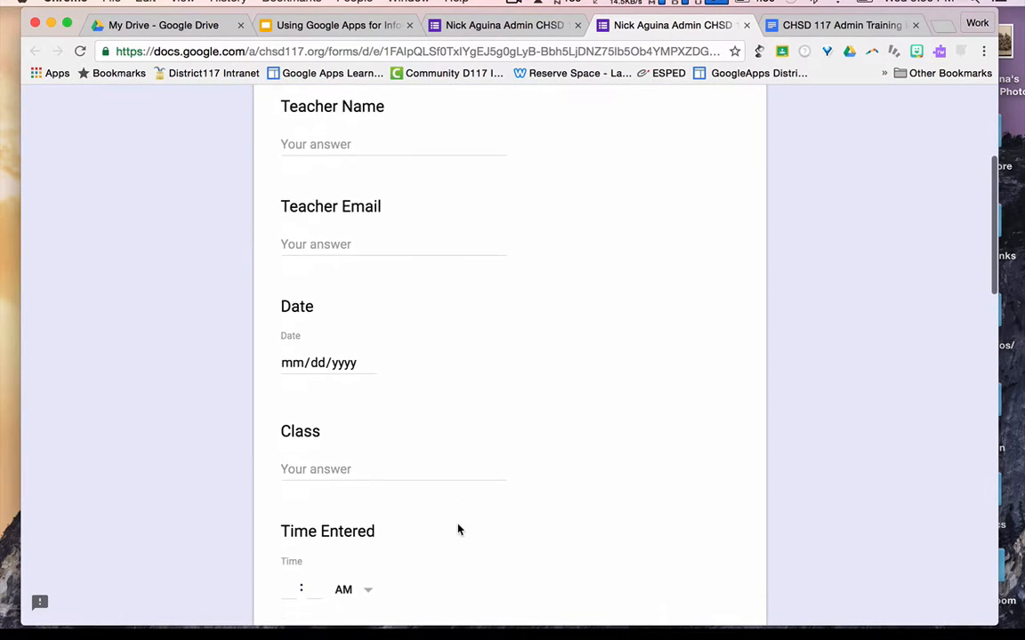
{"action": "scroll", "coordinate": [458, 529], "scroll_direction": "down", "scroll_amount": 8}
{"action": "scroll", "coordinate": [458, 530], "scroll_direction": "up", "scroll_amount": 10}
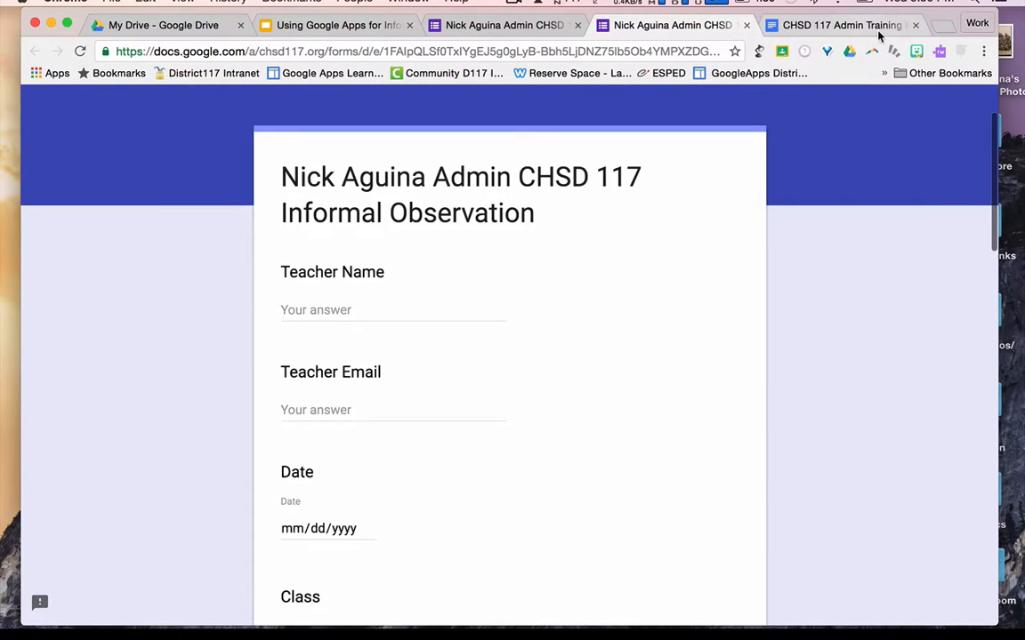
{"action": "left_click", "coordinate": [841, 25]}
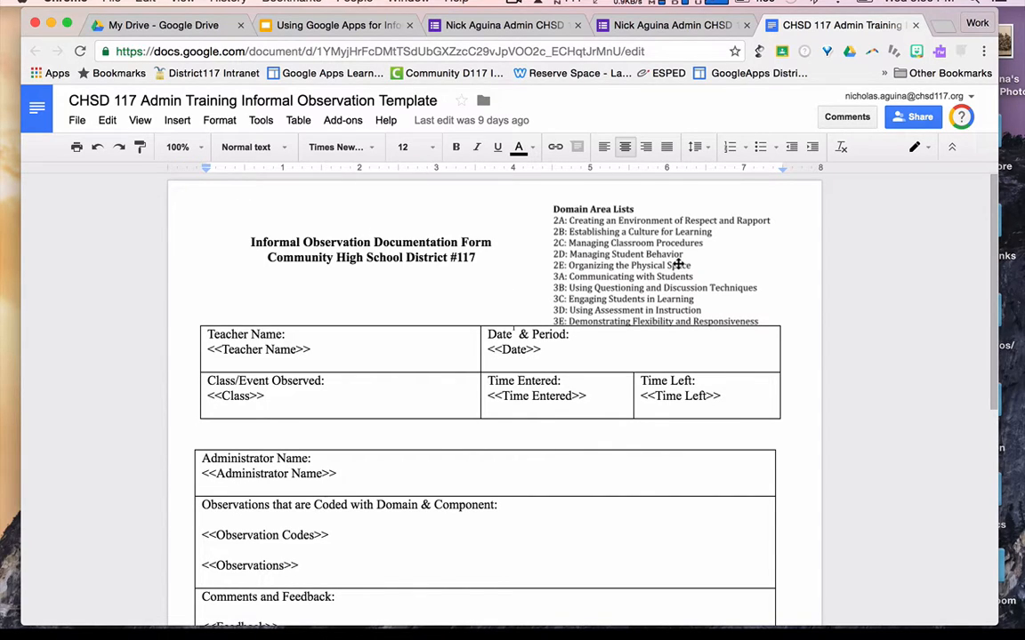
- Compare the template Doc's <<placeholder>> fields against the form questions, then return to the copied form's live page
{"action": "scroll", "coordinate": [400, 373], "scroll_direction": "down", "scroll_amount": 1}
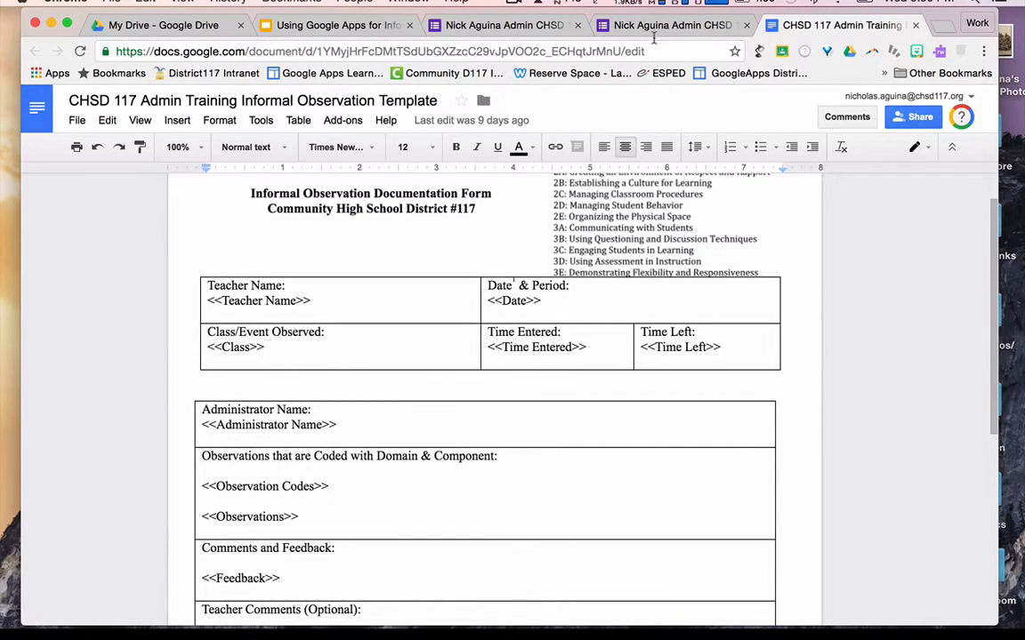
{"action": "left_click", "coordinate": [658, 29]}
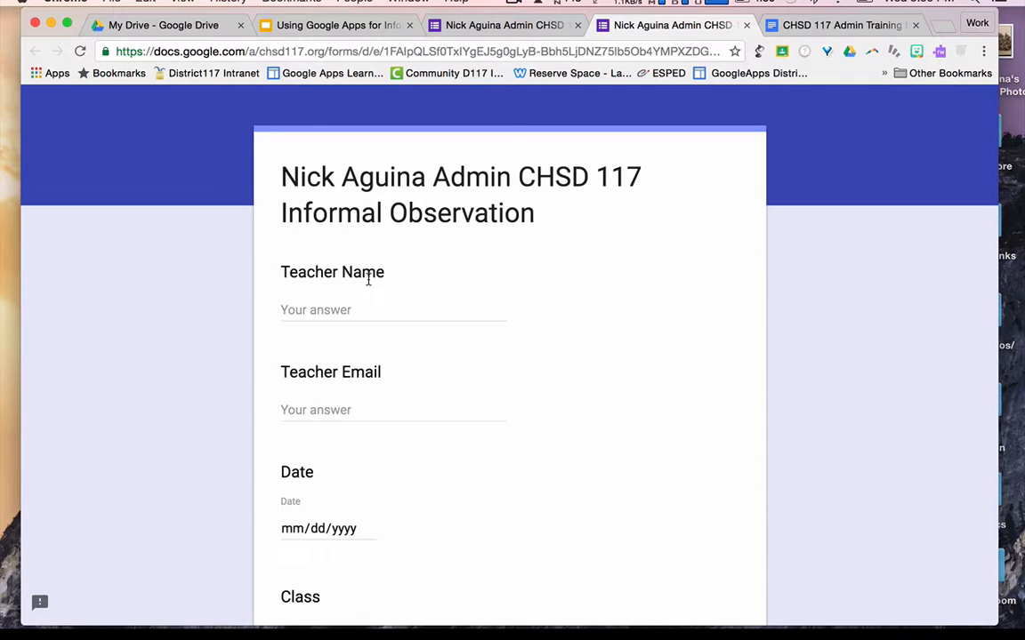
{"action": "left_click", "coordinate": [827, 27]}
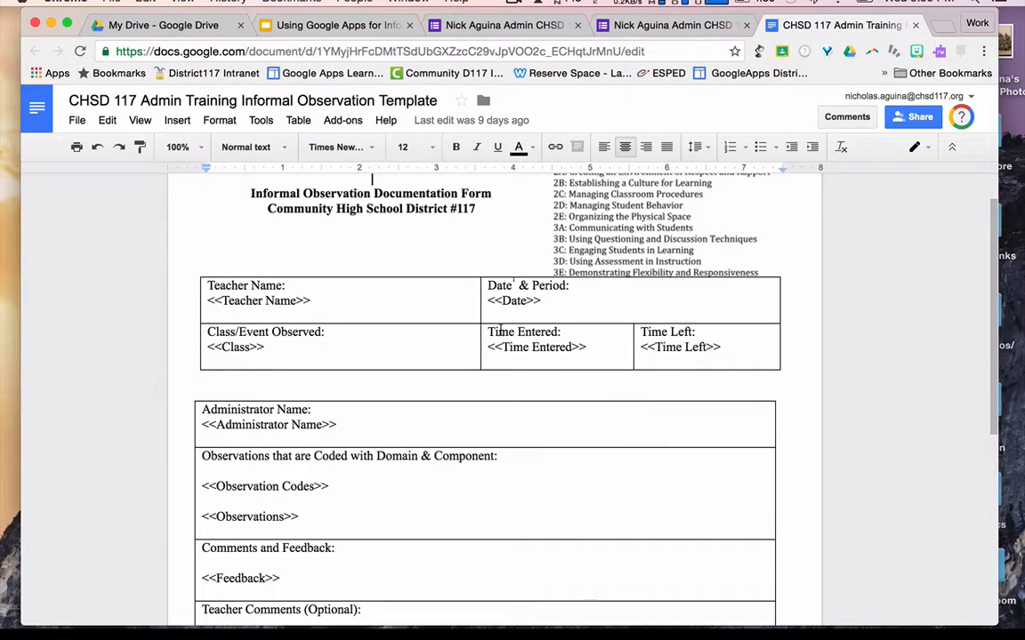
{"action": "scroll", "coordinate": [480, 396], "scroll_direction": "down", "scroll_amount": 3}
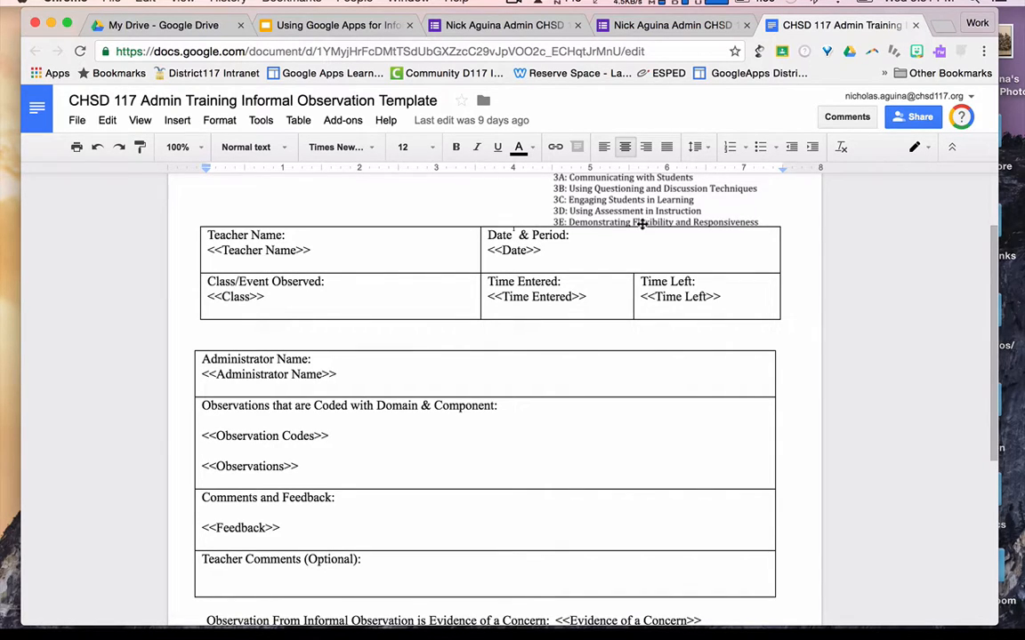
{"action": "scroll", "coordinate": [531, 379], "scroll_direction": "down", "scroll_amount": 5}
{"action": "scroll", "coordinate": [529, 380], "scroll_direction": "up", "scroll_amount": 1}
{"action": "scroll", "coordinate": [530, 380], "scroll_direction": "down", "scroll_amount": 2}
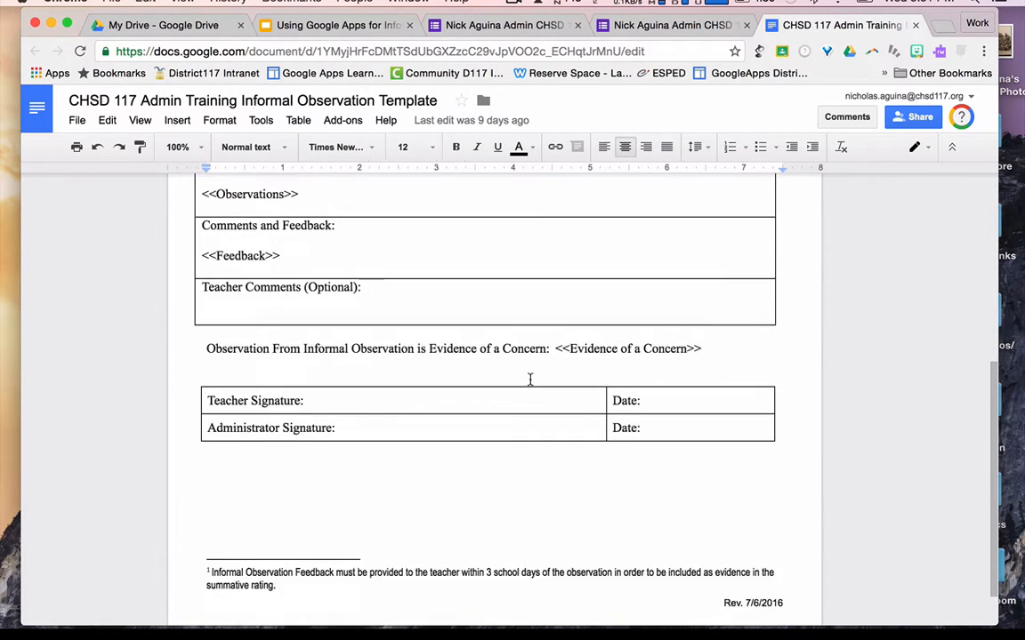
{"action": "scroll", "coordinate": [529, 379], "scroll_direction": "up", "scroll_amount": 6}
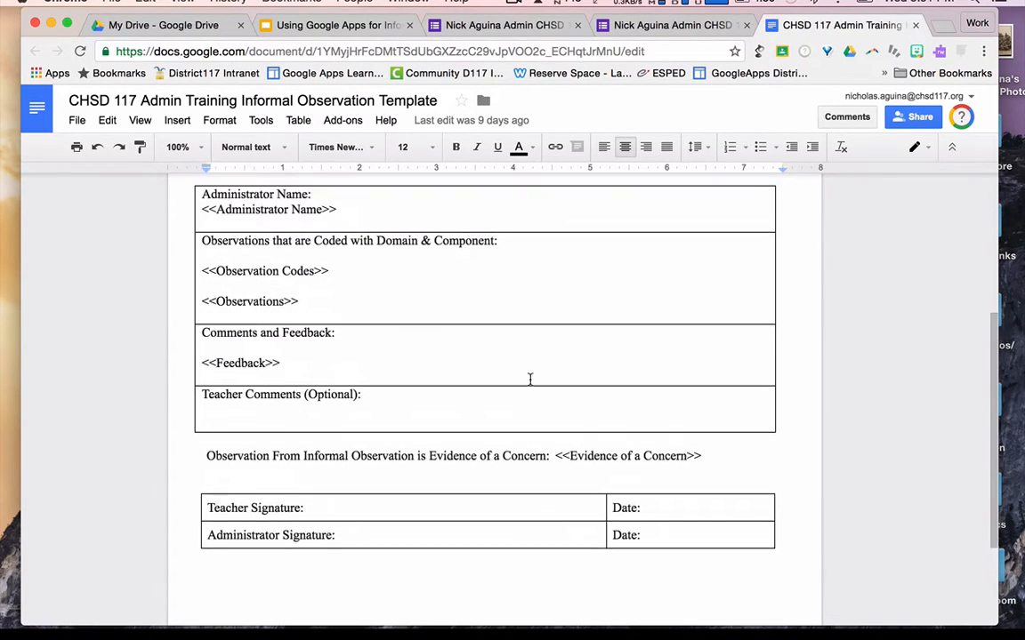
{"action": "scroll", "coordinate": [529, 380], "scroll_direction": "up", "scroll_amount": 2}
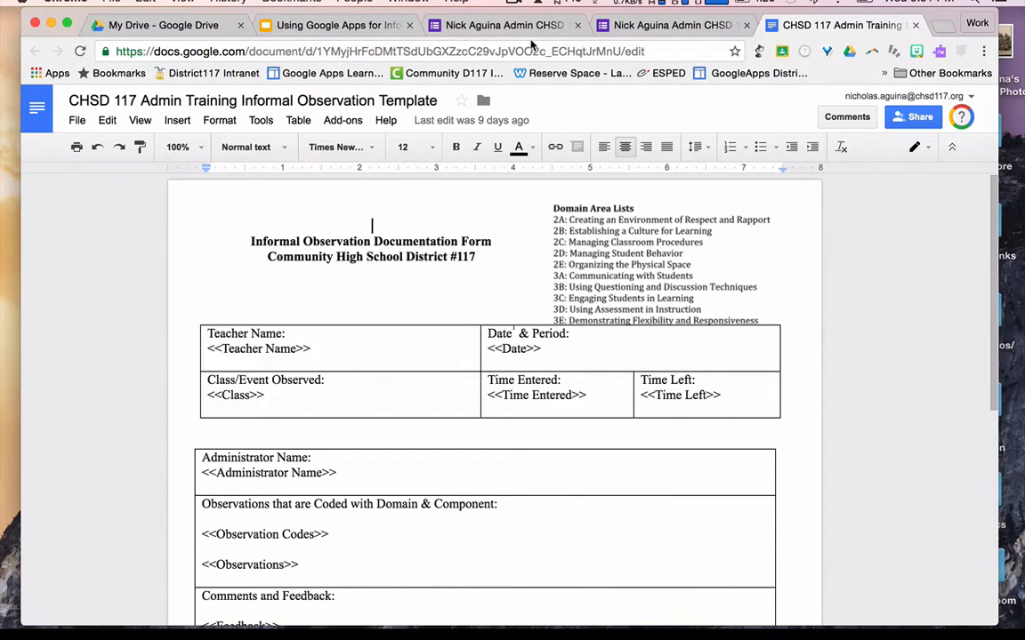
{"action": "left_click", "coordinate": [654, 26]}
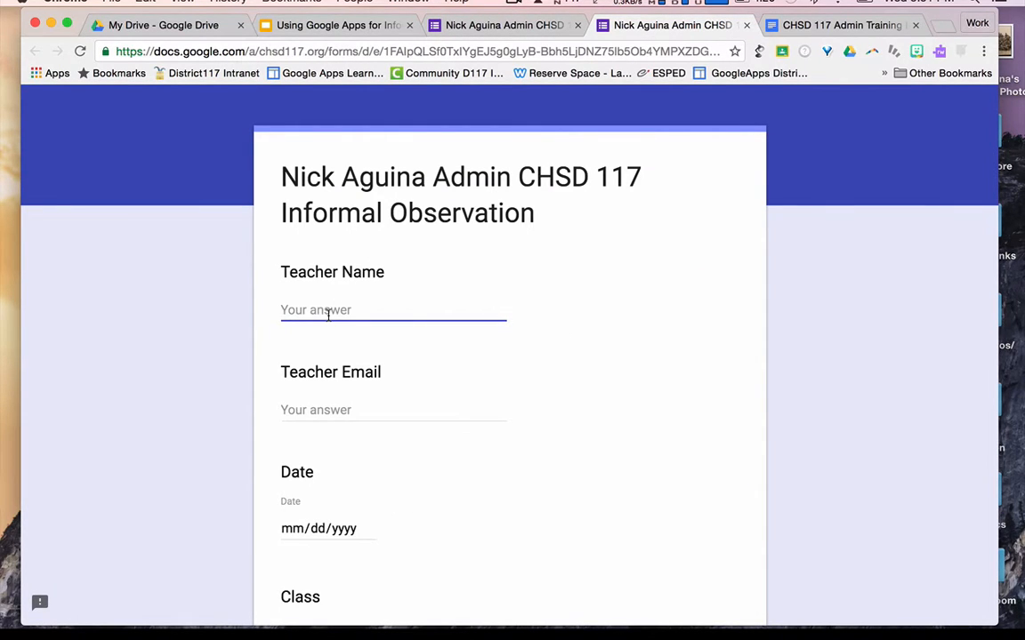
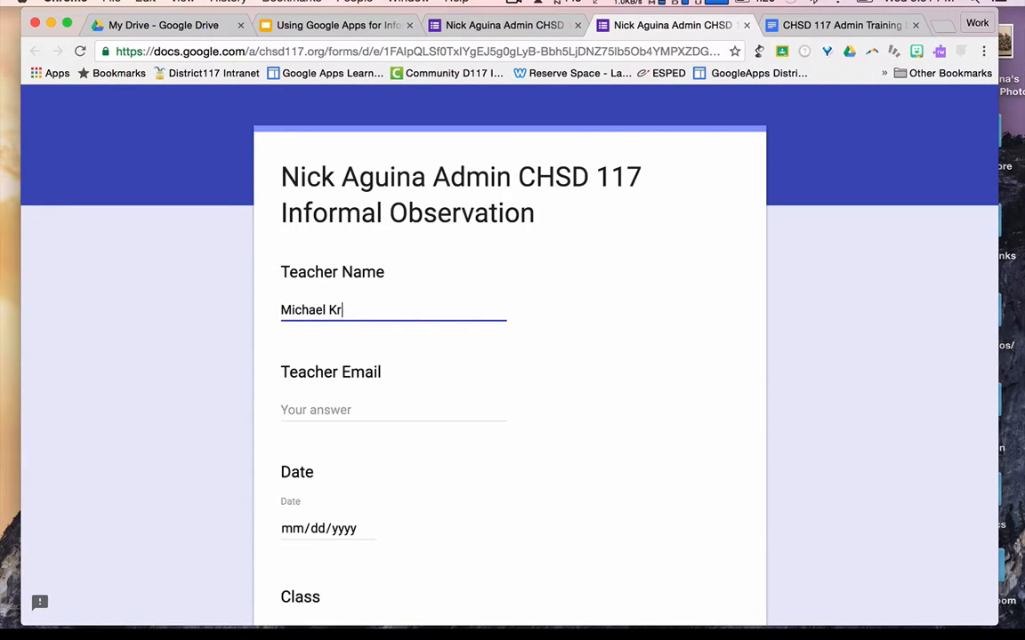
- Enter the teacher's name and email, date 10/19/2016, and class AP Government
{"action": "key", "text": "Tab"}
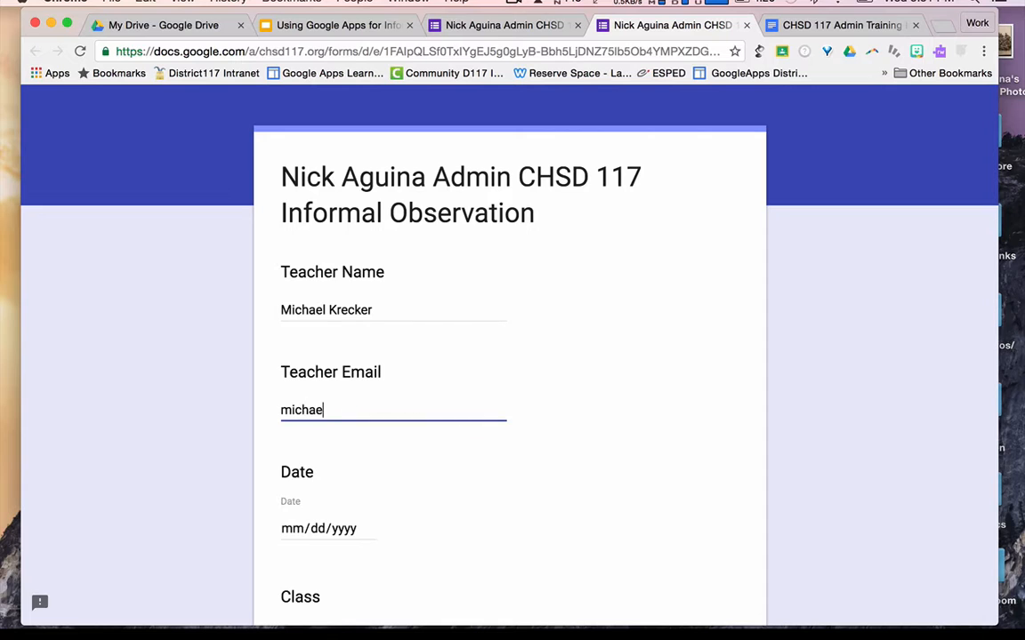
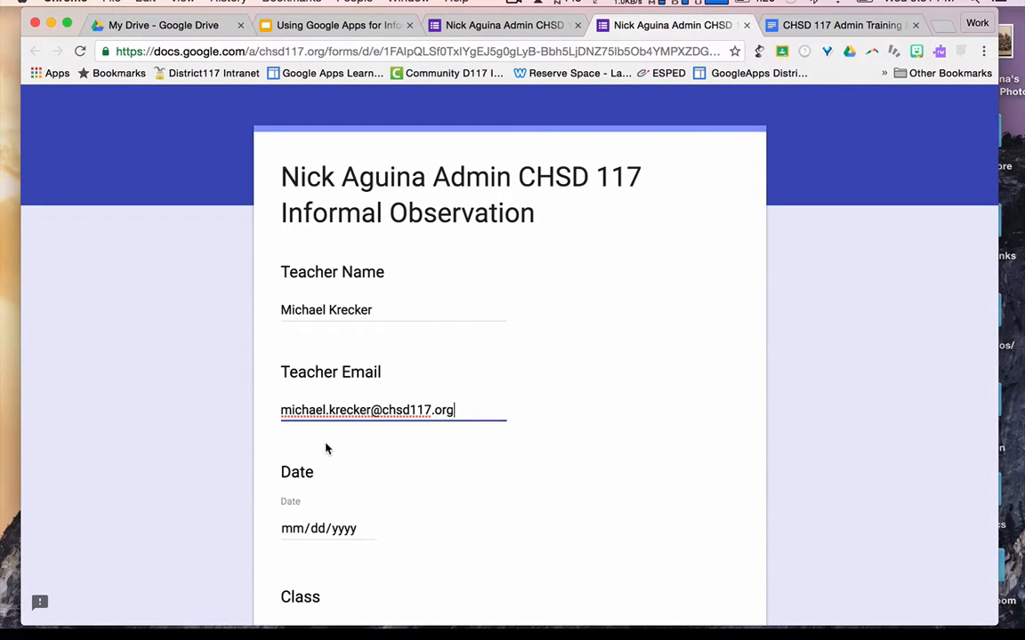
{"action": "scroll", "coordinate": [326, 449], "scroll_direction": "down", "scroll_amount": 2}
{"action": "left_click", "coordinate": [328, 434]}
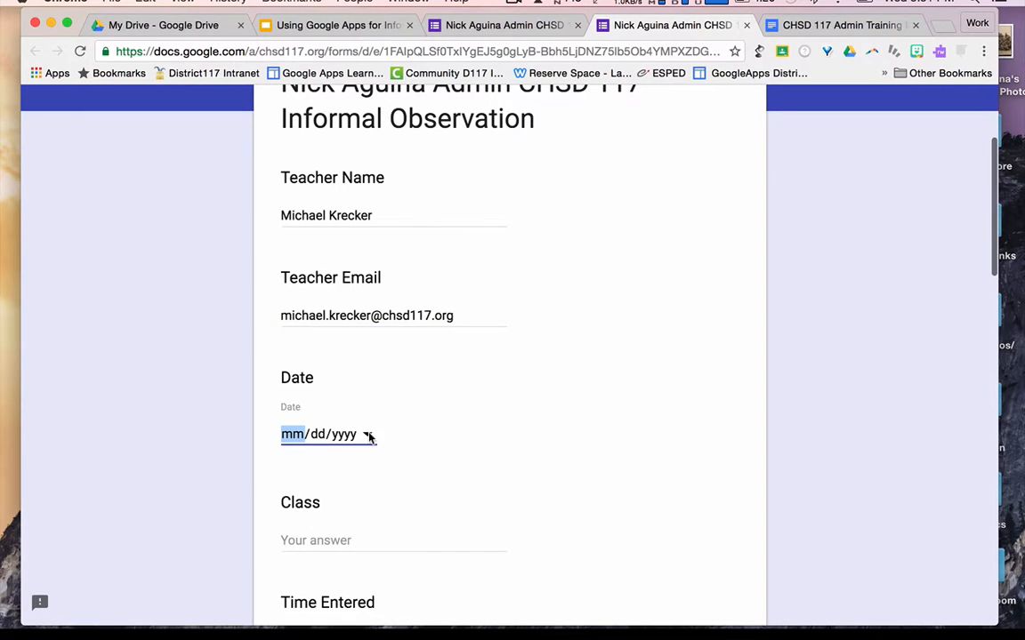
{"action": "left_click", "coordinate": [365, 434]}
{"action": "left_click", "coordinate": [385, 556]}
{"action": "scroll", "coordinate": [373, 522], "scroll_direction": "down", "scroll_amount": 2}
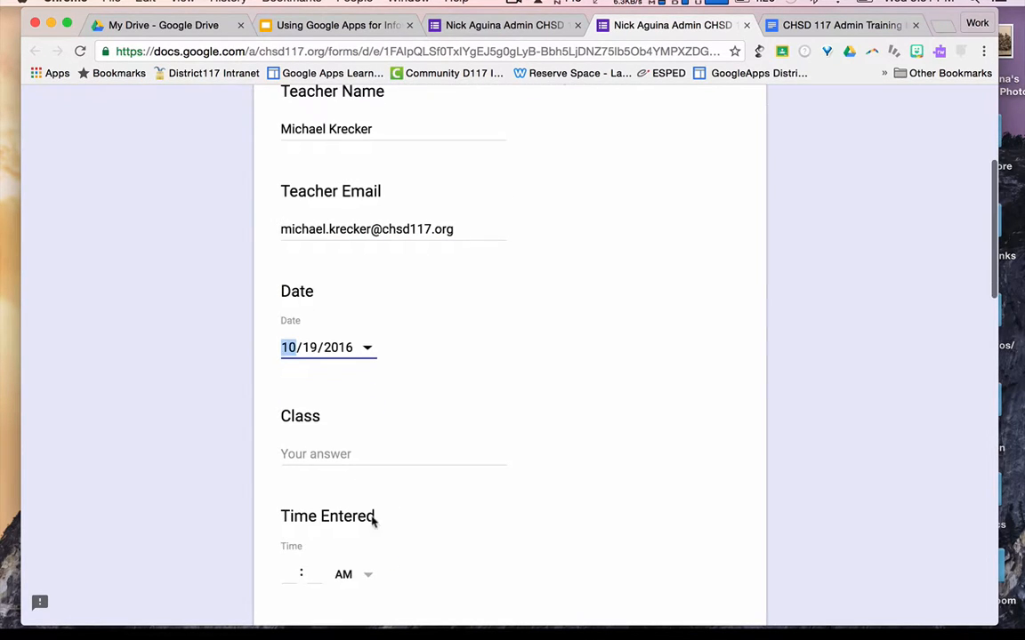
{"action": "left_click", "coordinate": [355, 457]}
{"action": "type", "text": "AP G"}
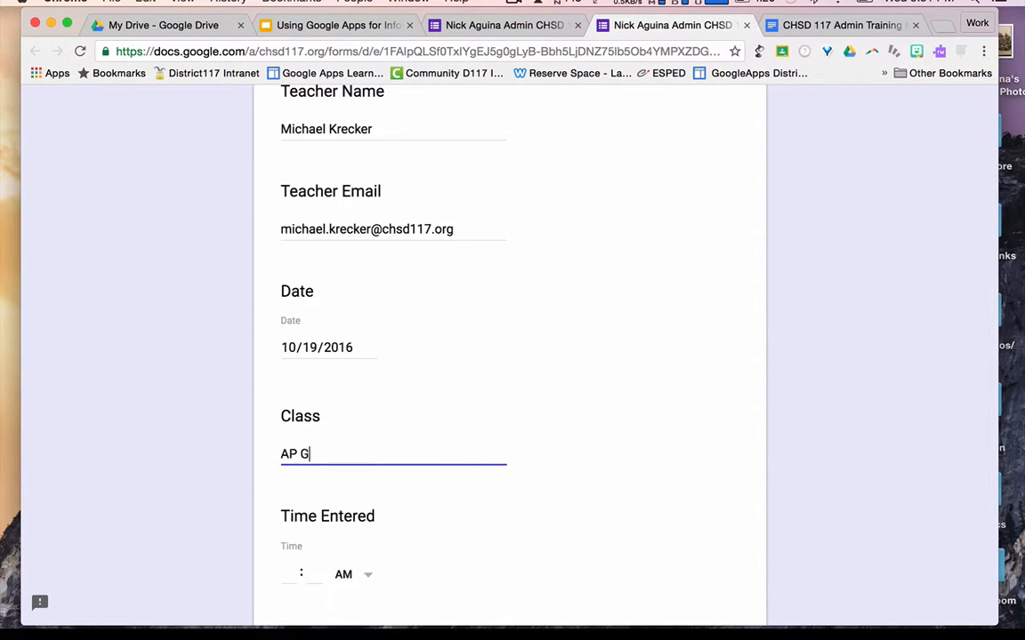
{"action": "type", "text": "overnemnt"}
{"action": "key", "text": "BackSpace"}
{"action": "key", "text": "BackSpace"}
{"action": "key", "text": "BackSpace"}
{"action": "type", "text": "ent"}
- Enter the Time Entered and Time Left of 11:15 and 11:27
{"action": "scroll", "coordinate": [316, 423], "scroll_direction": "down", "scroll_amount": 4}
{"action": "left_click", "coordinate": [288, 406]}
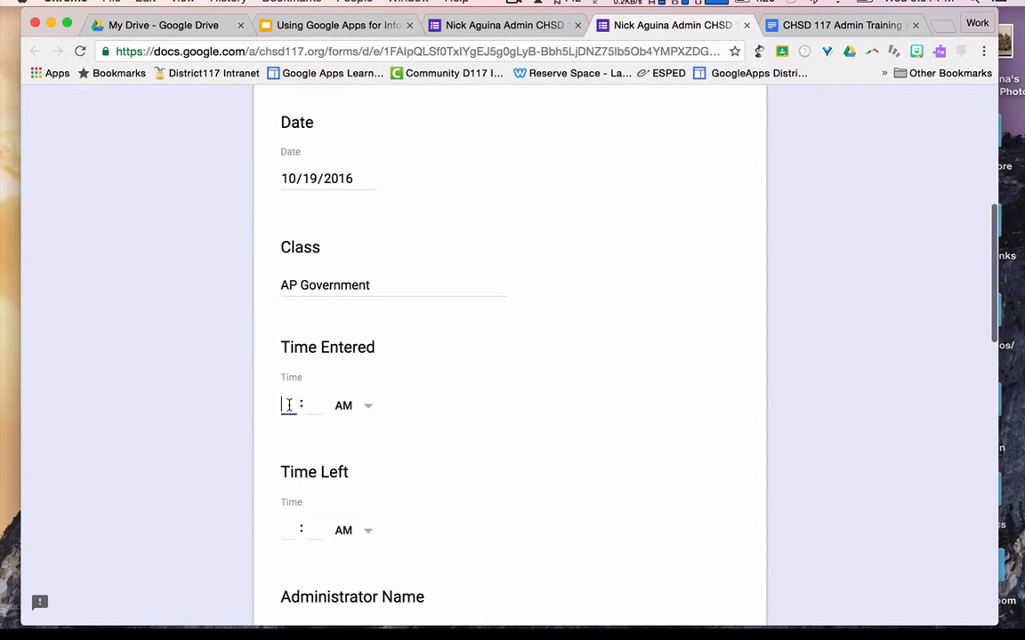
{"action": "type", "text": "11"}
{"action": "key", "text": "Tab"}
{"action": "scroll", "coordinate": [509, 356], "scroll_direction": "down", "scroll_amount": 2}
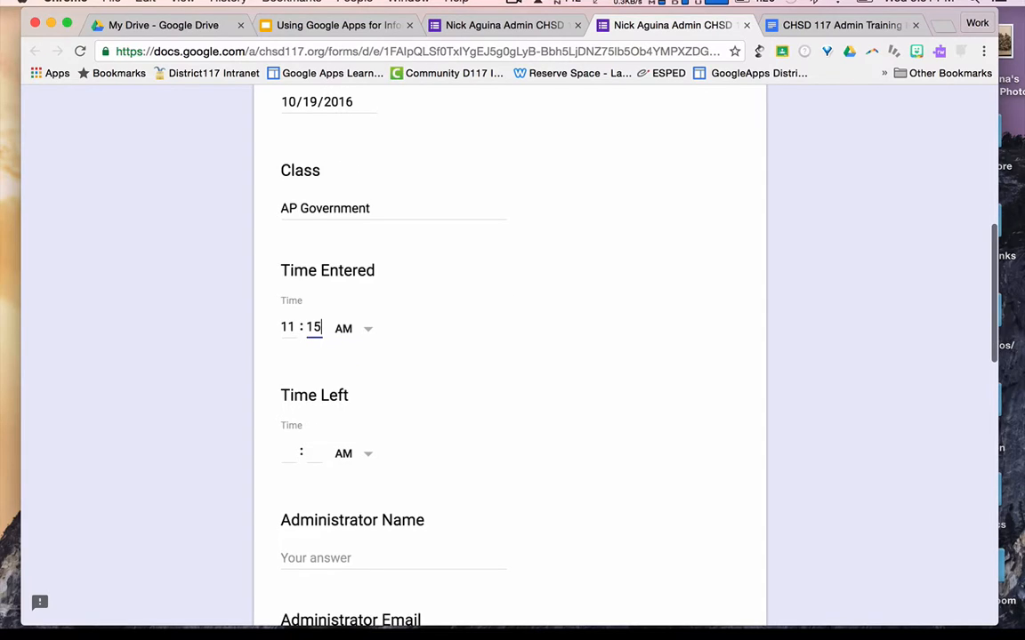
{"action": "left_click", "coordinate": [286, 455]}
{"action": "type", "text": "11"}
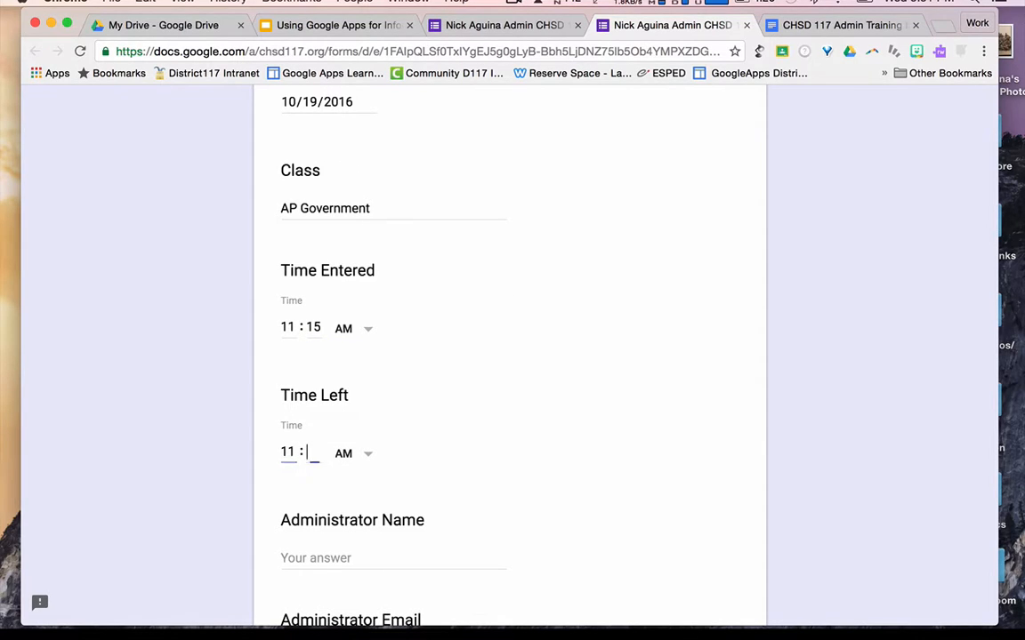
- Fill in the administrator's name and email address
{"action": "scroll", "coordinate": [356, 414], "scroll_direction": "down", "scroll_amount": 4}
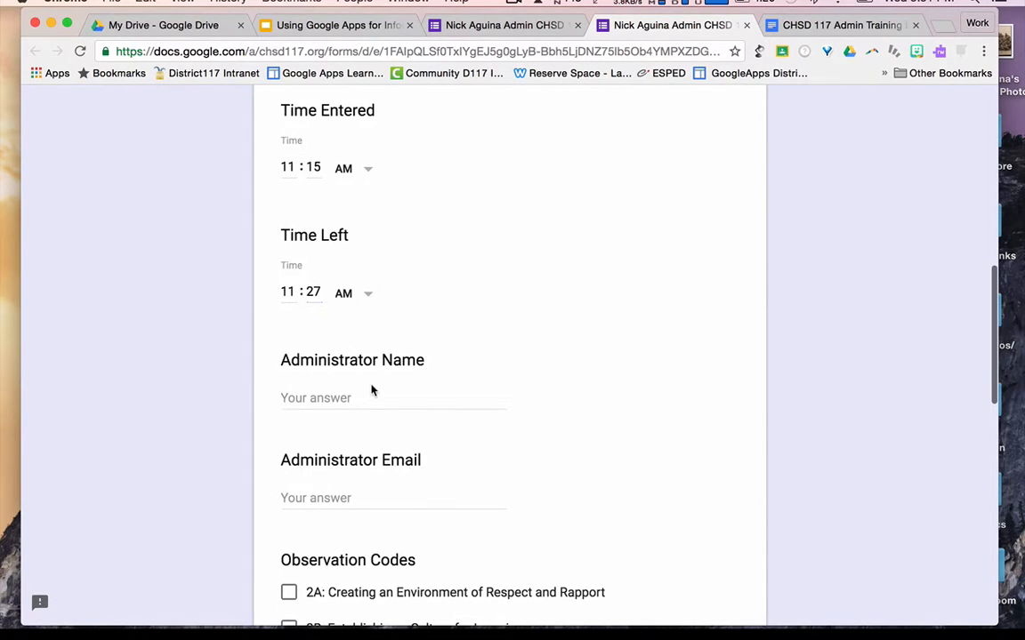
{"action": "left_click", "coordinate": [344, 396]}
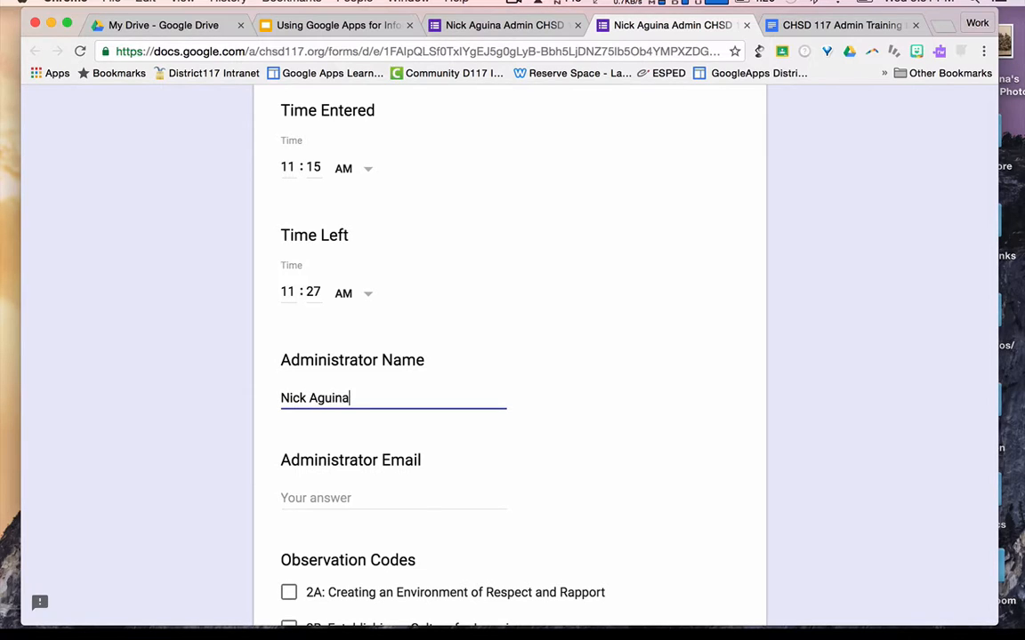
{"action": "key", "text": "Tab"}
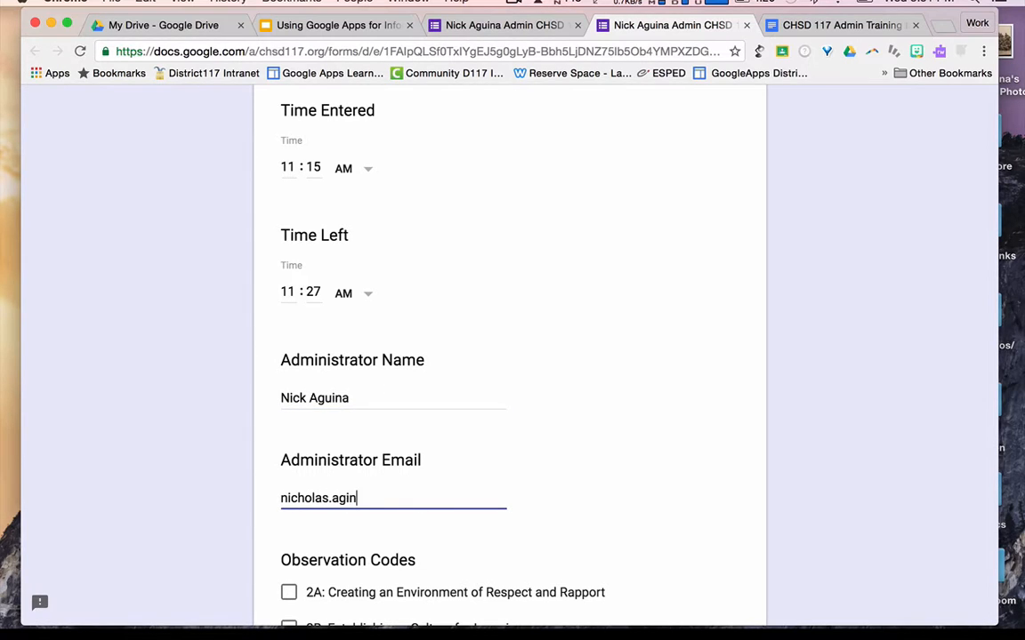
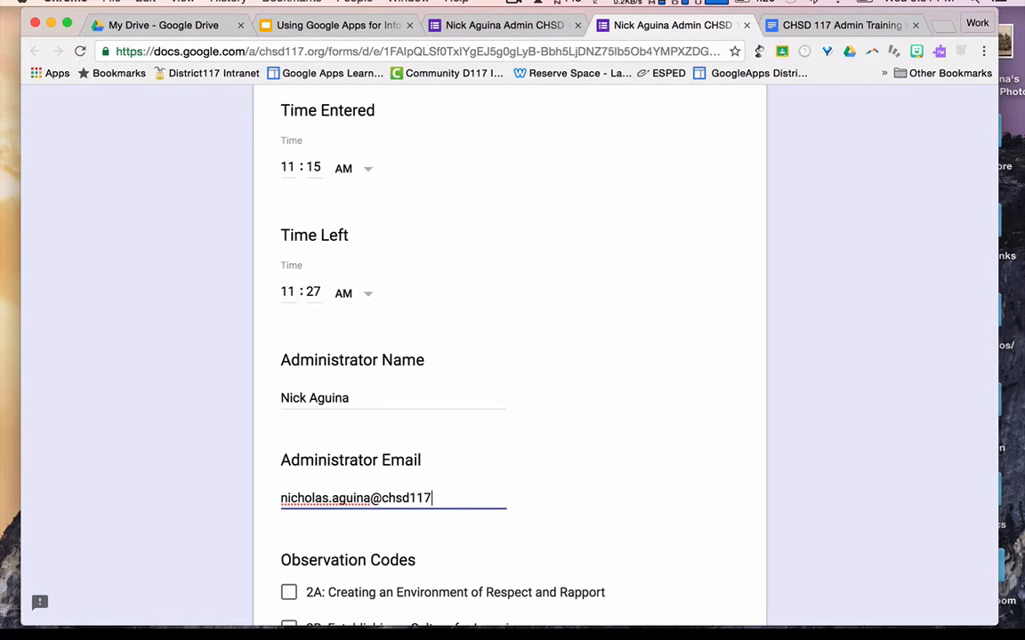
- Check observation codes 2C, 3A and 3C
{"action": "scroll", "coordinate": [509, 355], "scroll_direction": "down", "scroll_amount": 5}
{"action": "scroll", "coordinate": [320, 329], "scroll_direction": "down", "scroll_amount": 3}
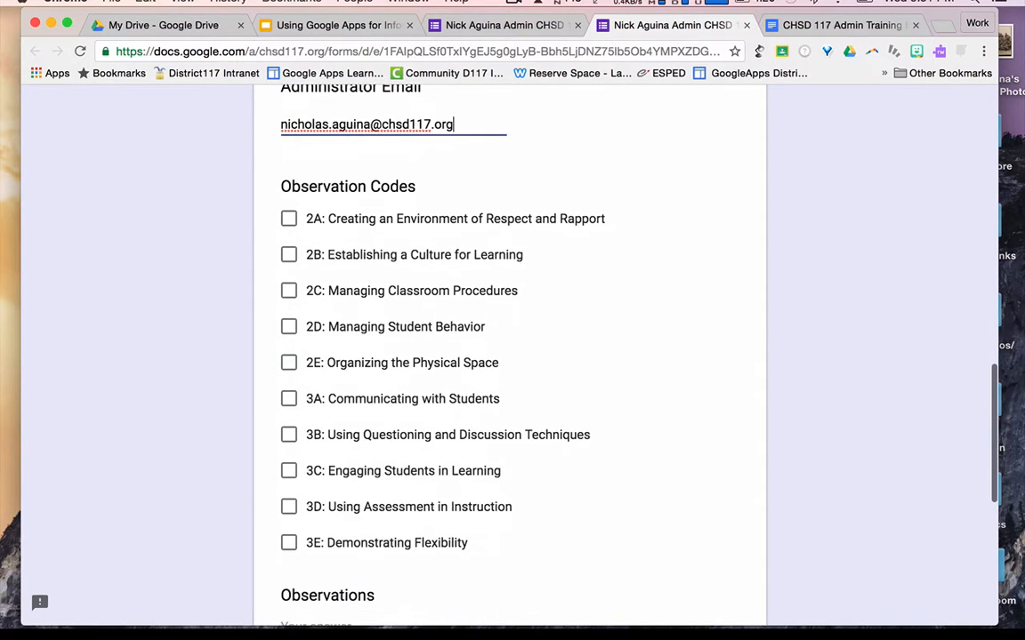
{"action": "left_click", "coordinate": [290, 291]}
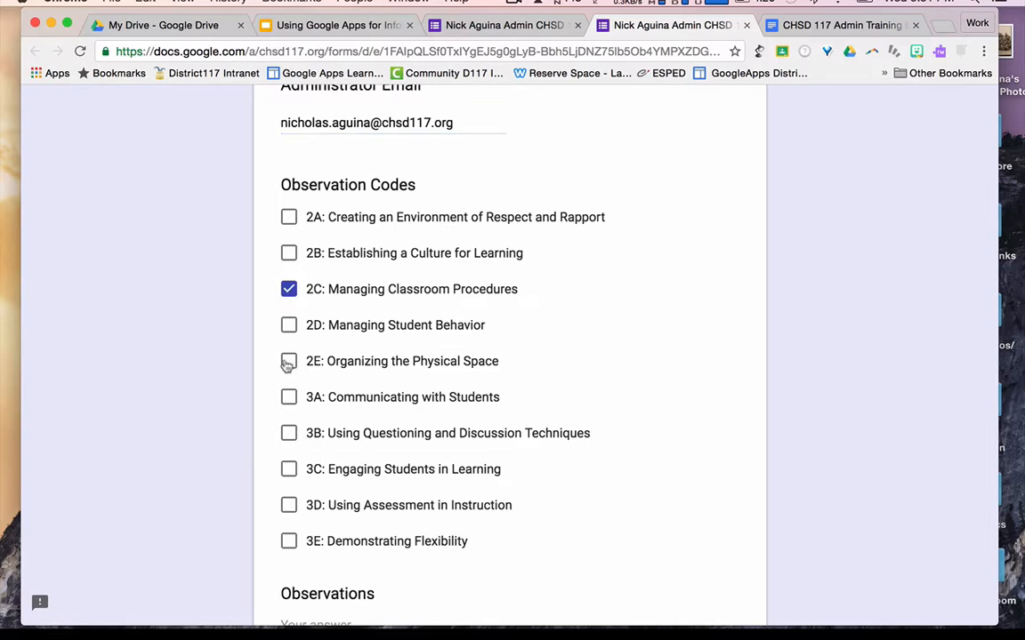
{"action": "left_click", "coordinate": [289, 399]}
{"action": "left_click", "coordinate": [289, 469]}
- Add observations 'Students were engaged.' and feedback 'Great lesson on political parties.'
{"action": "scroll", "coordinate": [349, 424], "scroll_direction": "down", "scroll_amount": 3}
{"action": "scroll", "coordinate": [349, 423], "scroll_direction": "down", "scroll_amount": 1}
{"action": "left_click", "coordinate": [357, 388]}
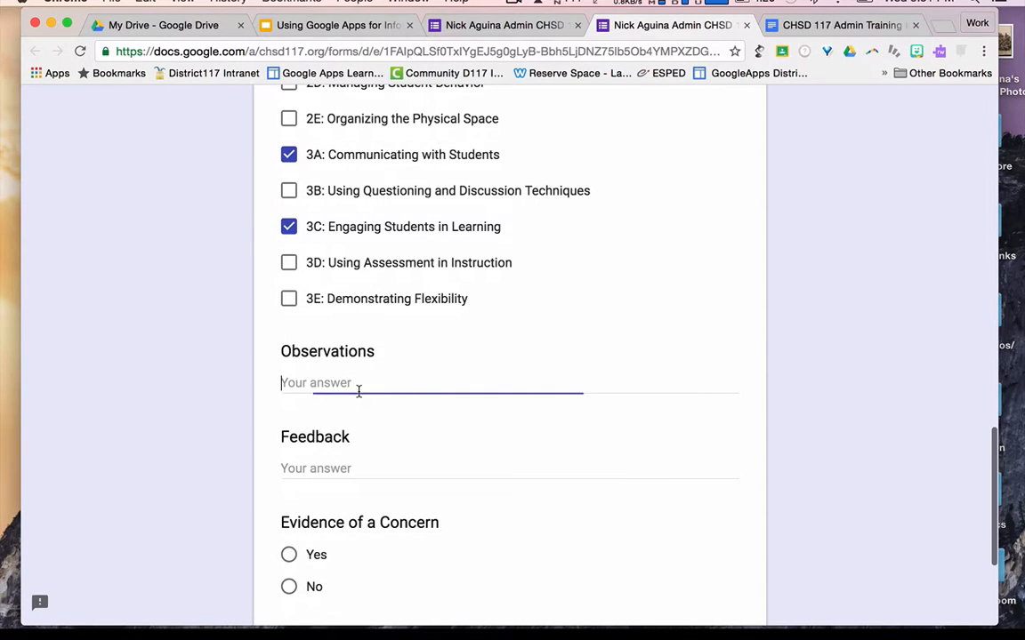
{"action": "type", "text": "Stu"}
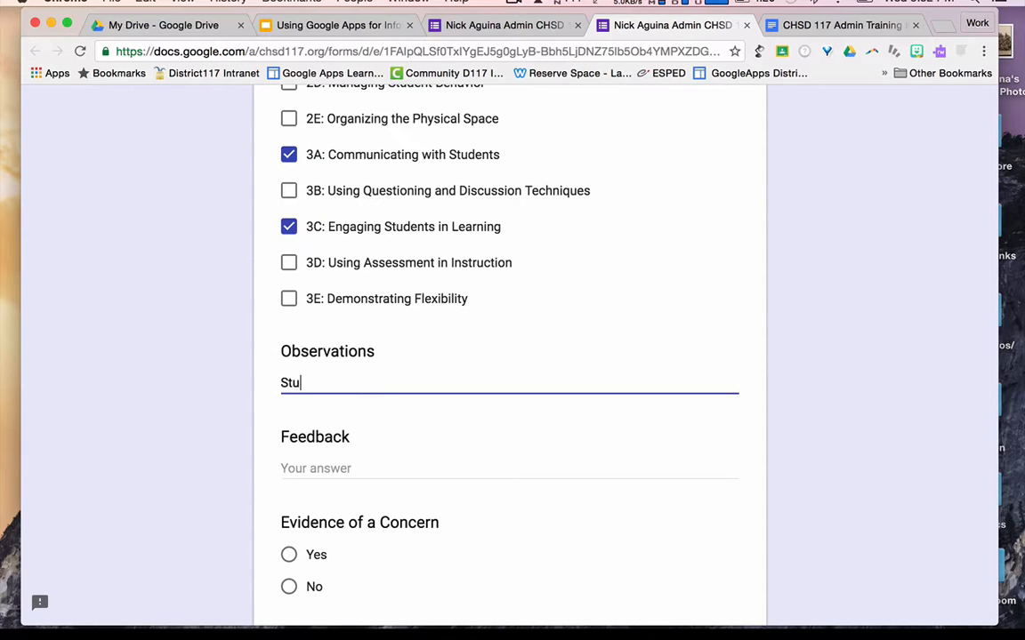
{"action": "type", "text": "dents were engaged."}
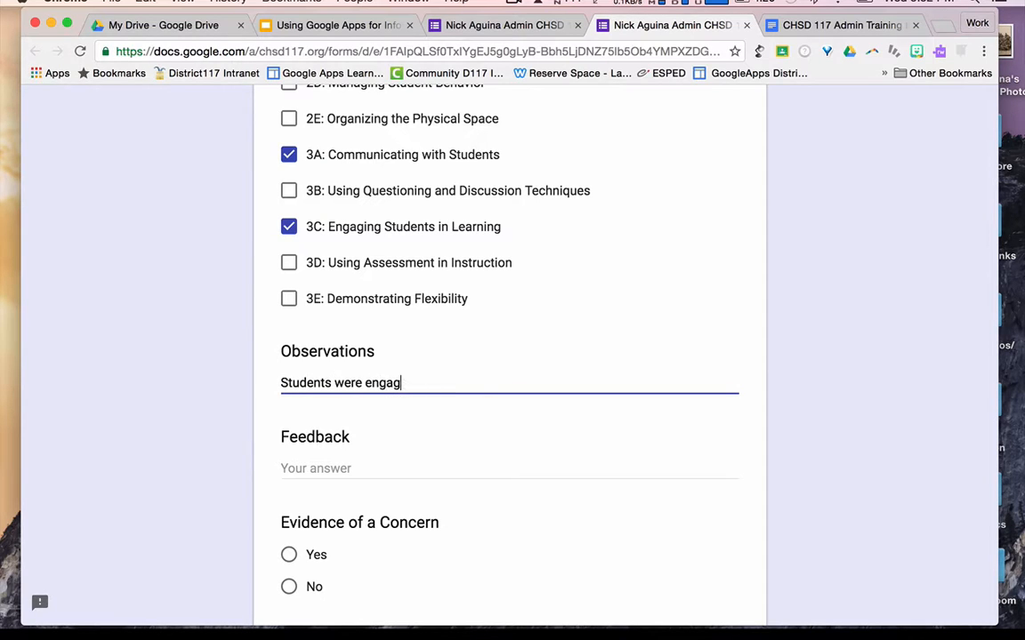
{"action": "left_click", "coordinate": [286, 467]}
{"action": "type", "text": "G"}
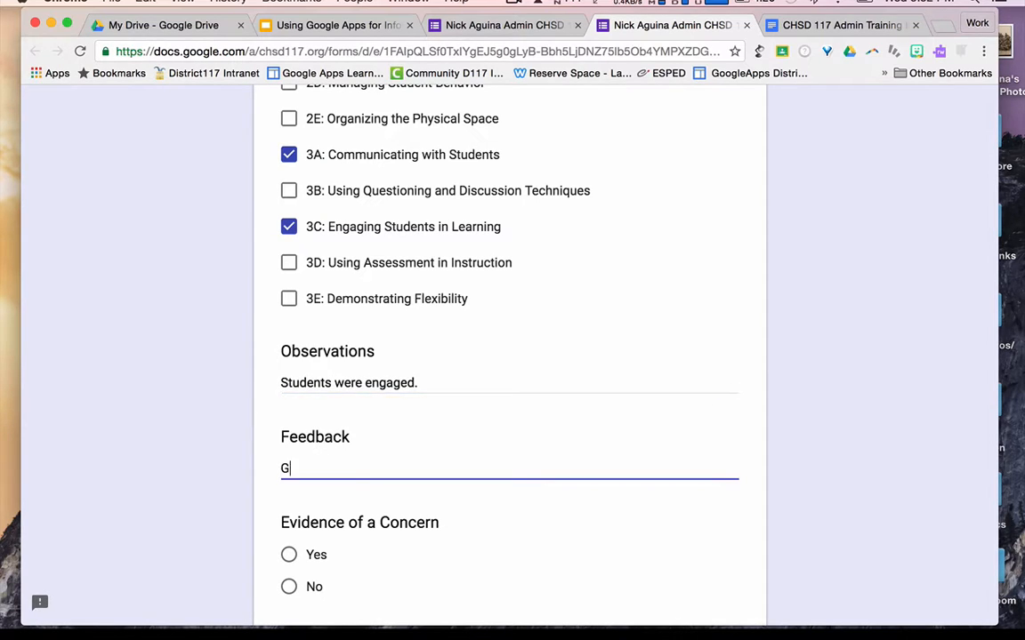
{"action": "type", "text": "reat lesson on p"}
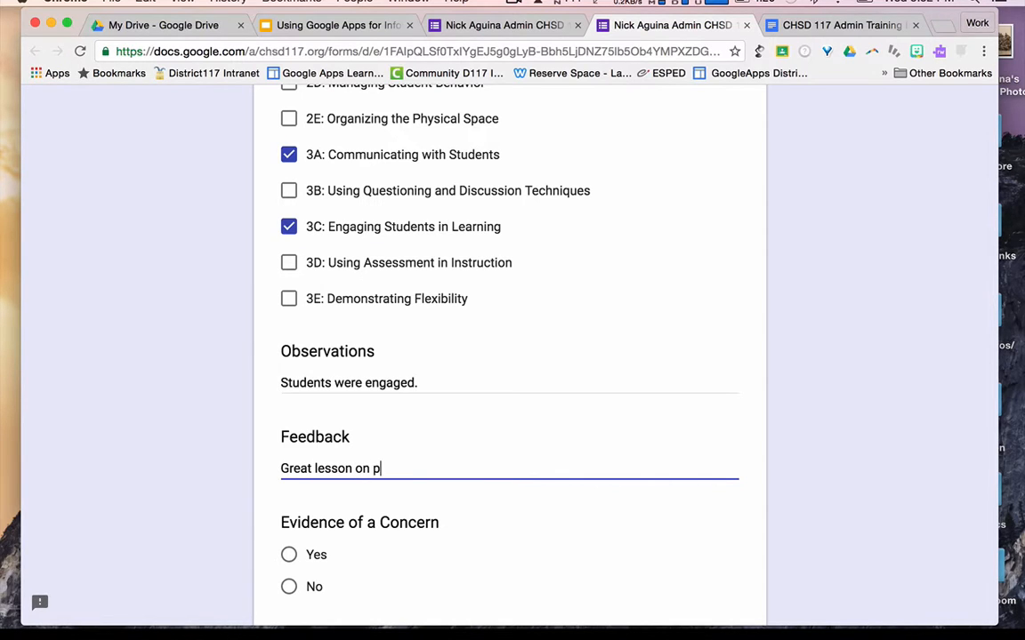
{"action": "type", "text": "olitical parties"}
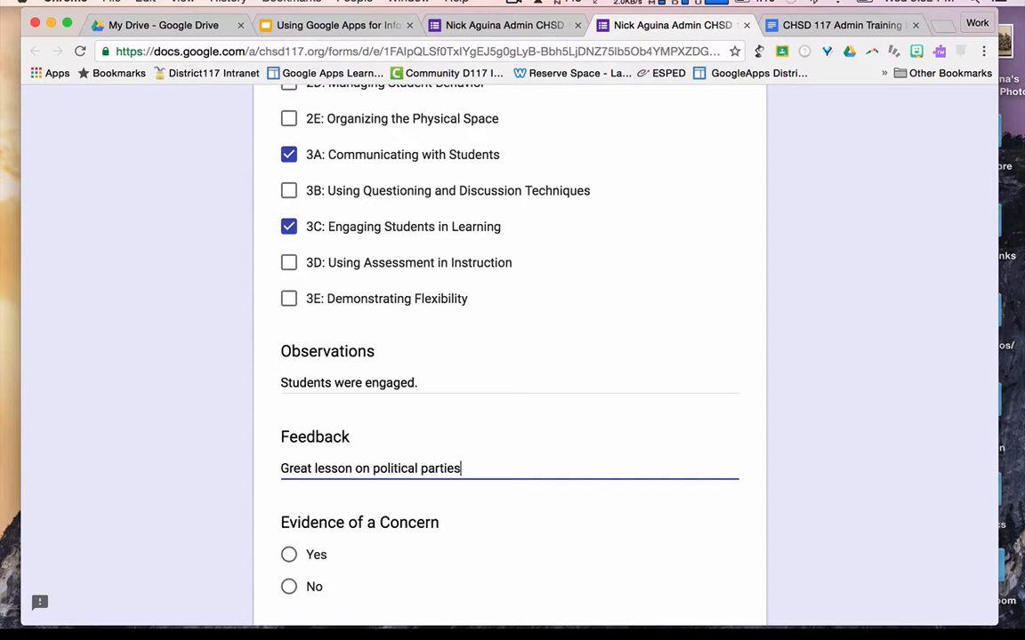
{"action": "type", "text": "."}
- Answer No for Evidence of a Concern and submit the response
{"action": "scroll", "coordinate": [313, 447], "scroll_direction": "down", "scroll_amount": 3}
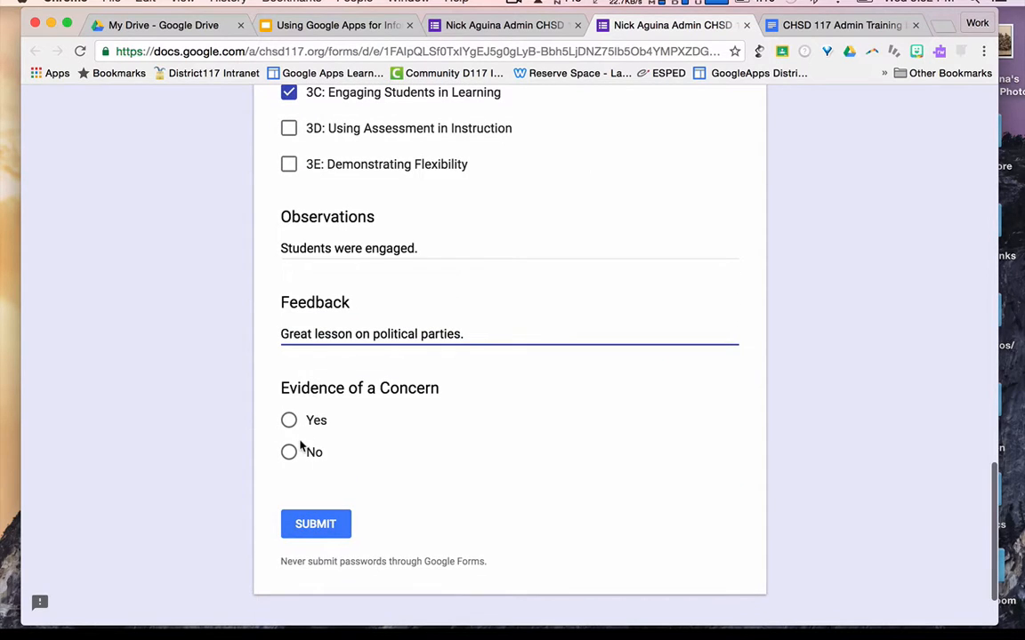
{"action": "left_click", "coordinate": [288, 451]}
{"action": "left_click", "coordinate": [327, 527]}
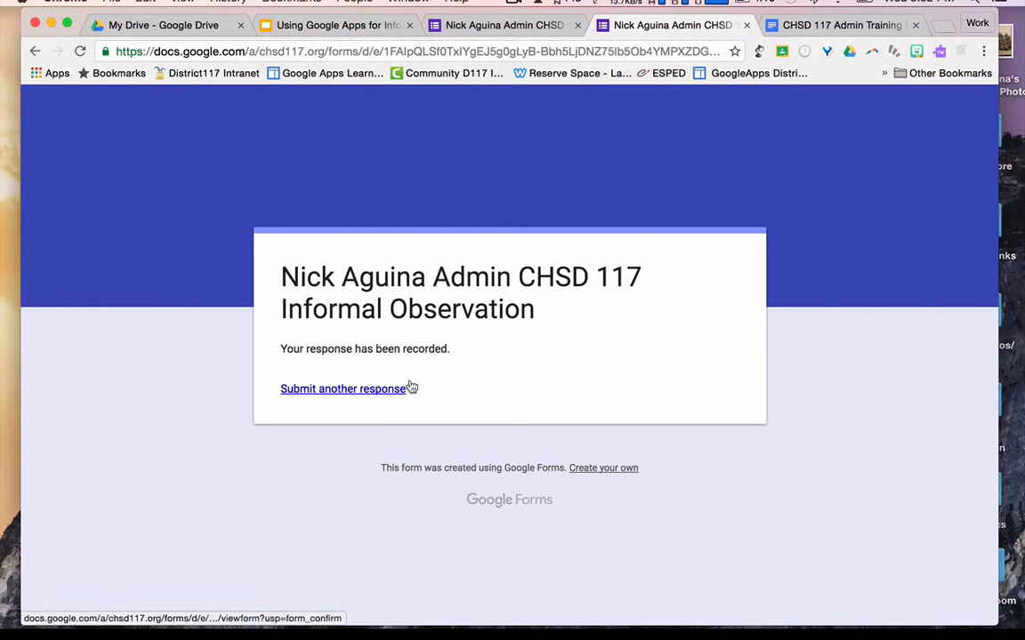
- Check the responses summary in the editor, then start another blank response
{"action": "left_click", "coordinate": [507, 27]}
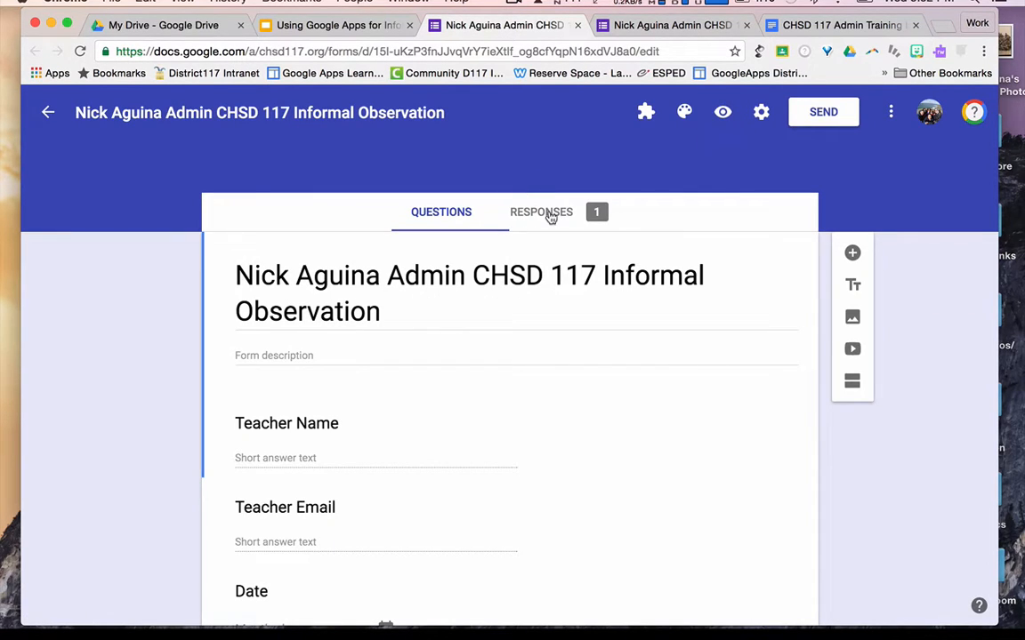
{"action": "left_click", "coordinate": [550, 216]}
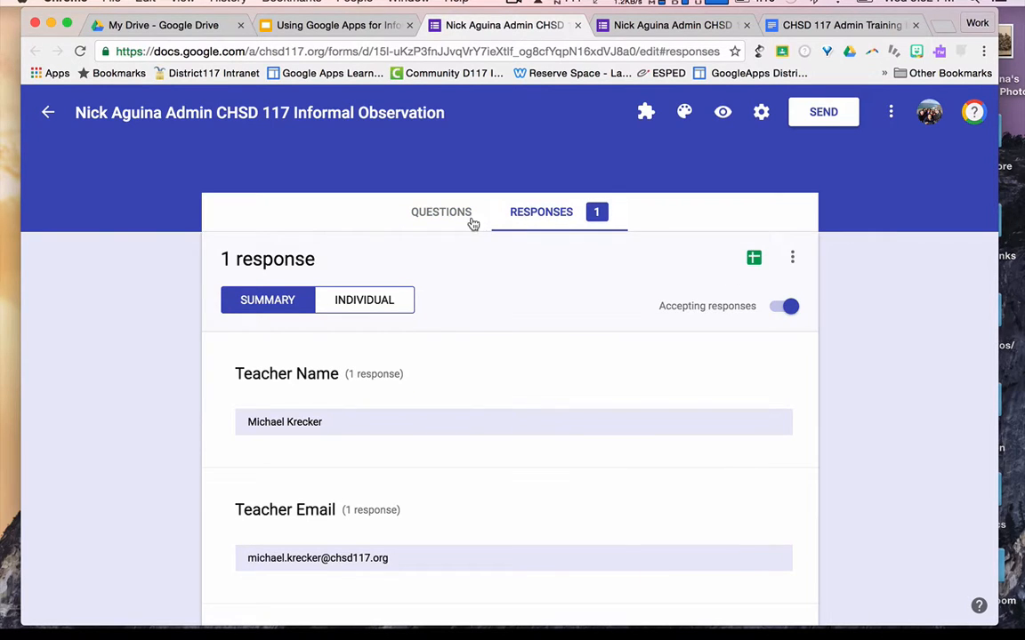
{"action": "left_click", "coordinate": [453, 218]}
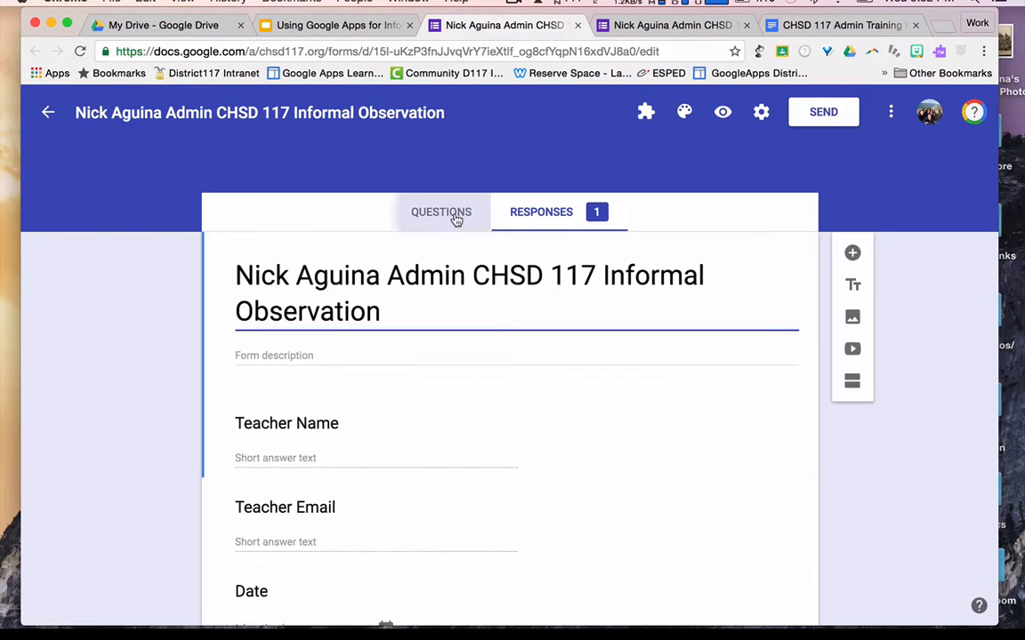
{"action": "left_click", "coordinate": [667, 27]}
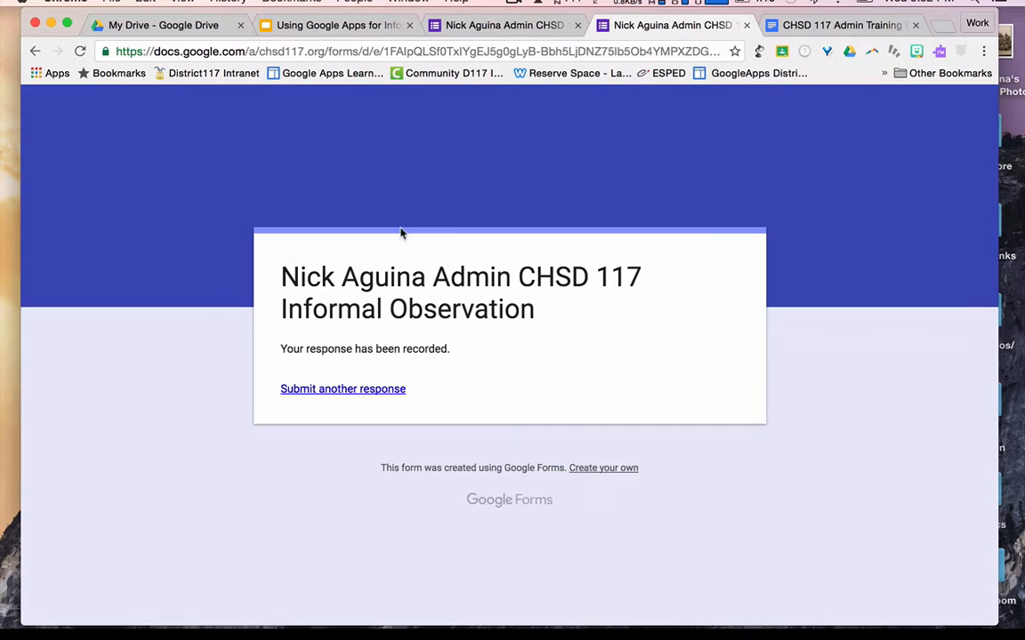
{"action": "left_click", "coordinate": [367, 389]}
- Enter the teacher's email, date 10/19/2016 and class AP Psych
{"action": "left_click", "coordinate": [348, 409]}
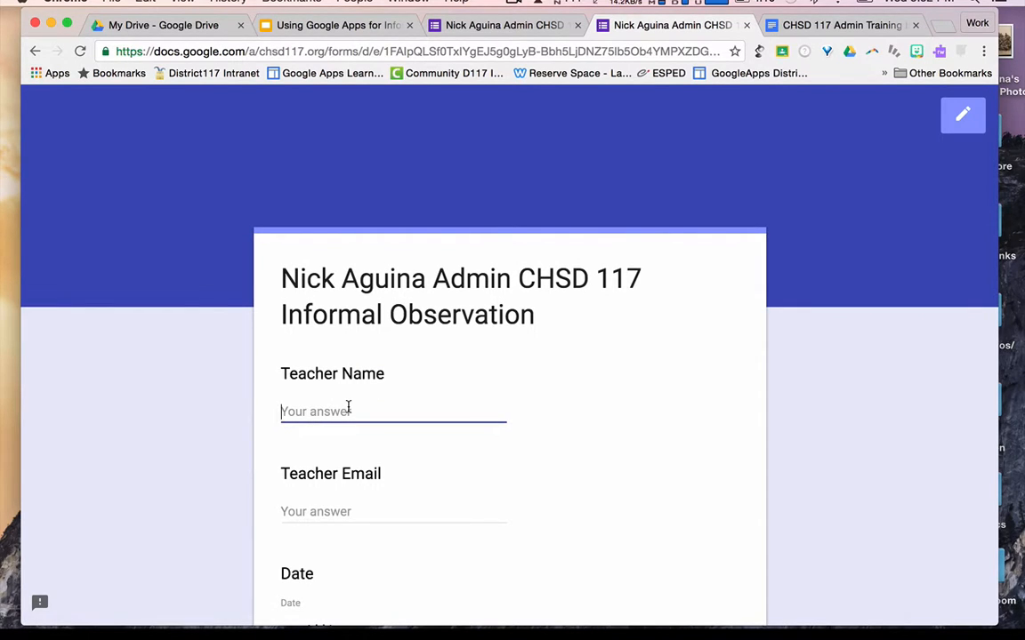
{"action": "type", "text": "JA"}
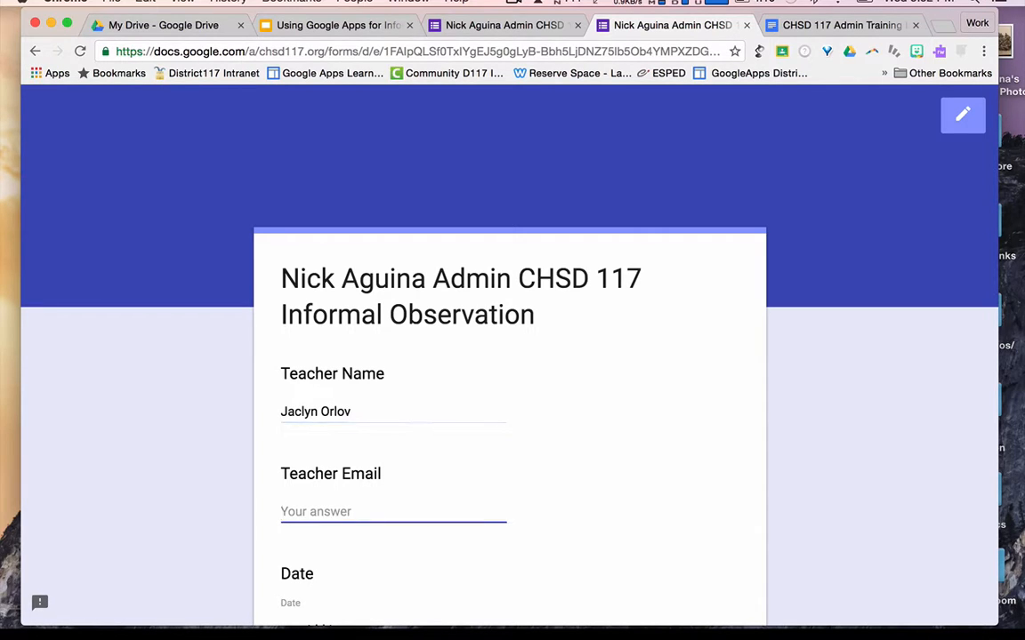
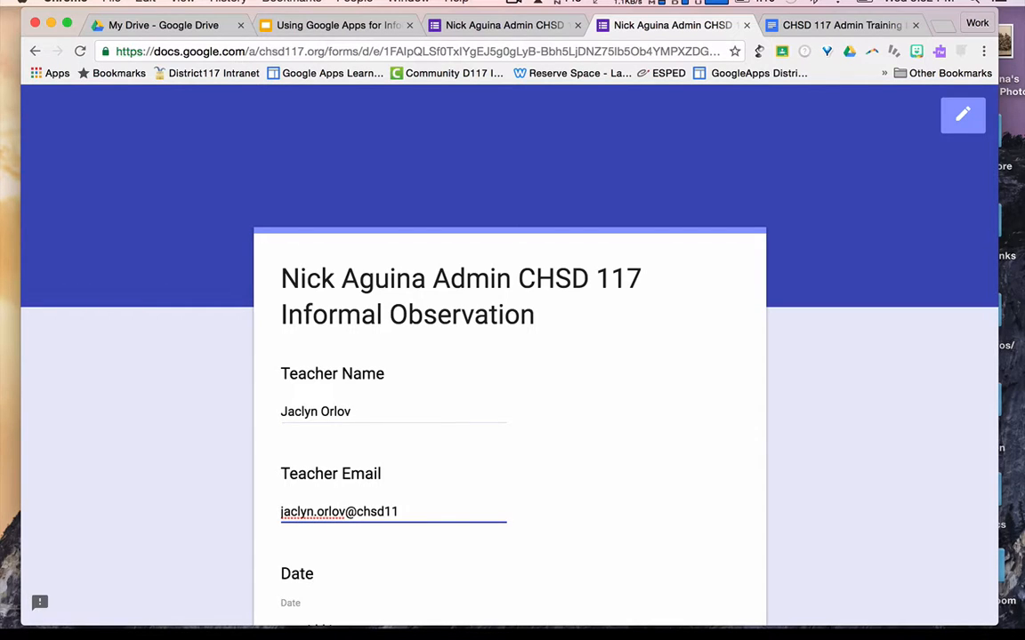
{"action": "scroll", "coordinate": [313, 450], "scroll_direction": "down", "scroll_amount": 3}
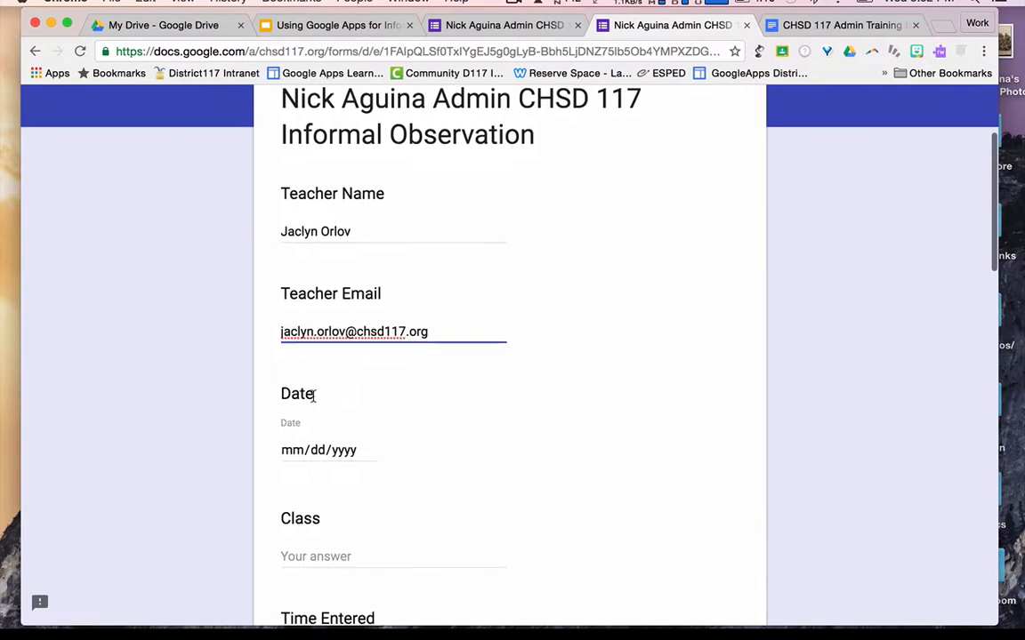
{"action": "left_click", "coordinate": [313, 449]}
{"action": "left_click", "coordinate": [365, 447]}
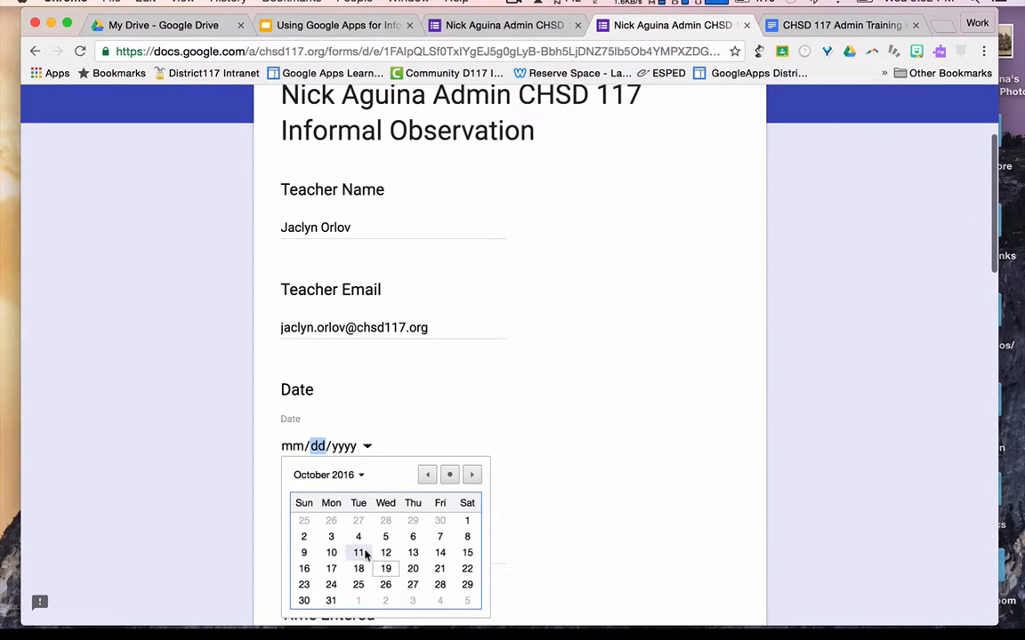
{"action": "left_click", "coordinate": [385, 570]}
{"action": "scroll", "coordinate": [384, 568], "scroll_direction": "down", "scroll_amount": 3}
{"action": "left_click", "coordinate": [328, 389]}
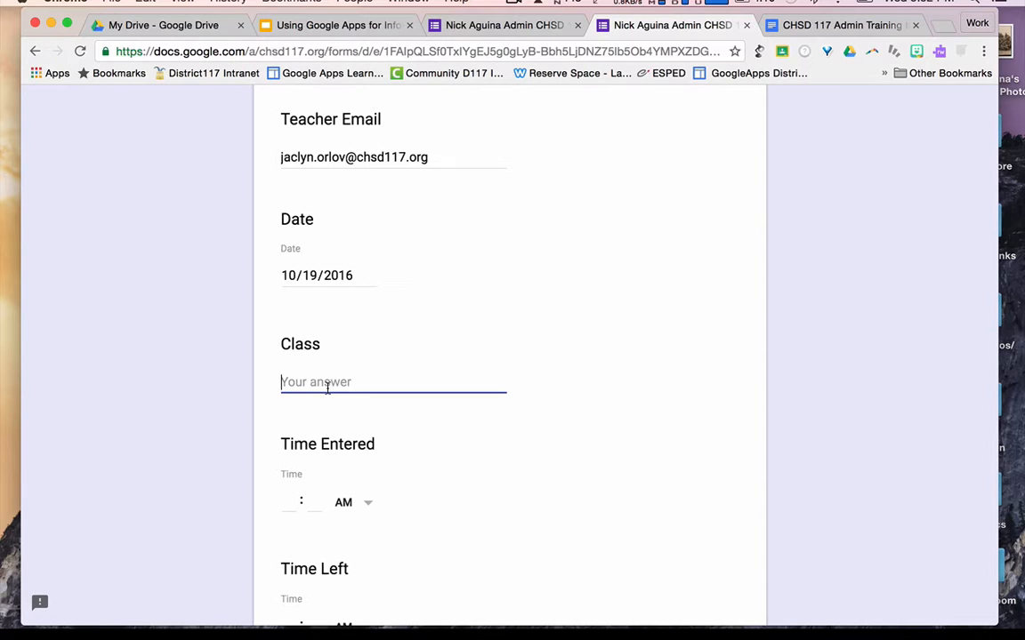
{"action": "type", "text": "Ap"}
{"action": "type", "text": "P Psych"}
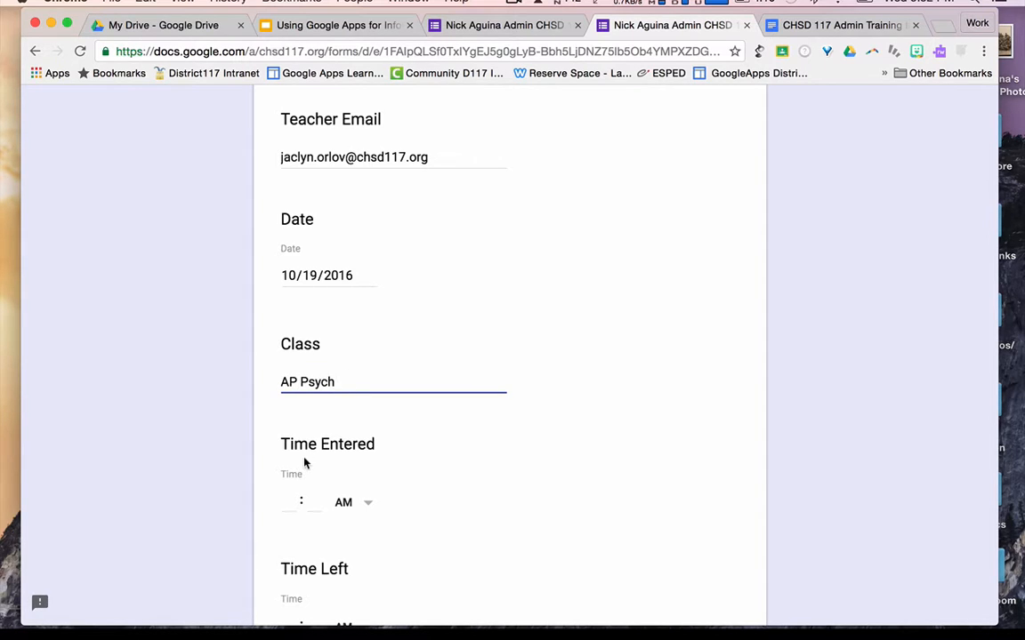
- Enter Time Entered 11:29 and Time Left 11:41
{"action": "scroll", "coordinate": [304, 463], "scroll_direction": "down", "scroll_amount": 1}
{"action": "left_click", "coordinate": [295, 428]}
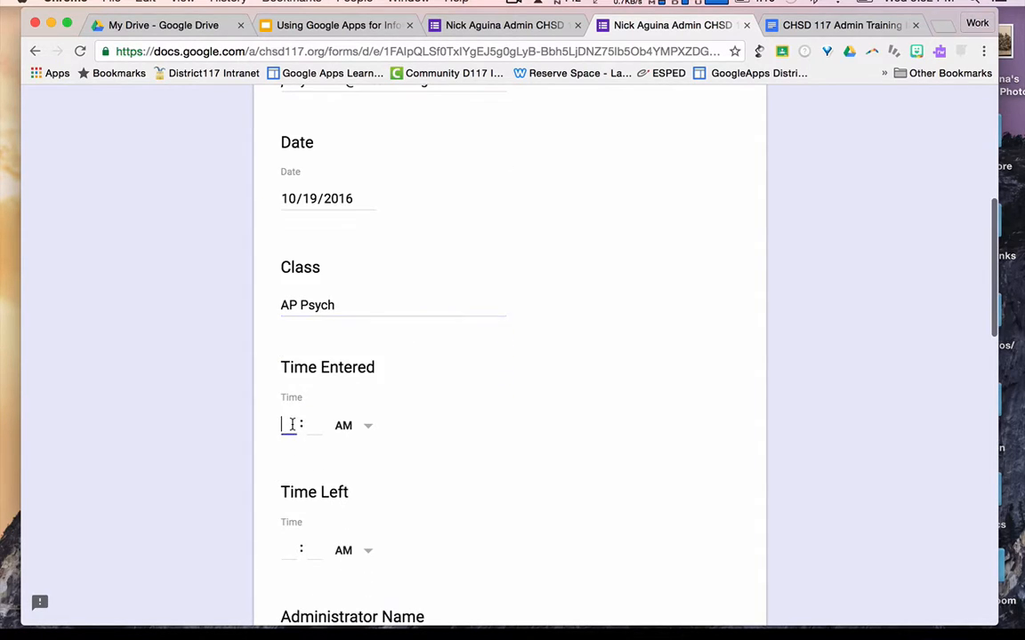
{"action": "type", "text": "11 : 29"}
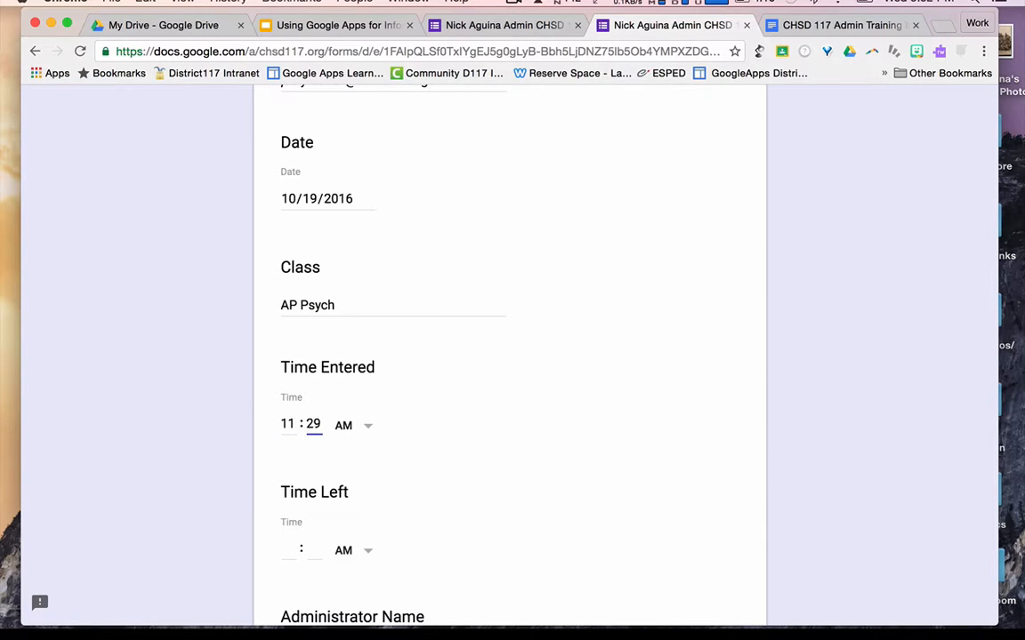
{"action": "scroll", "coordinate": [324, 488], "scroll_direction": "down", "scroll_amount": 1}
{"action": "left_click", "coordinate": [288, 448]}
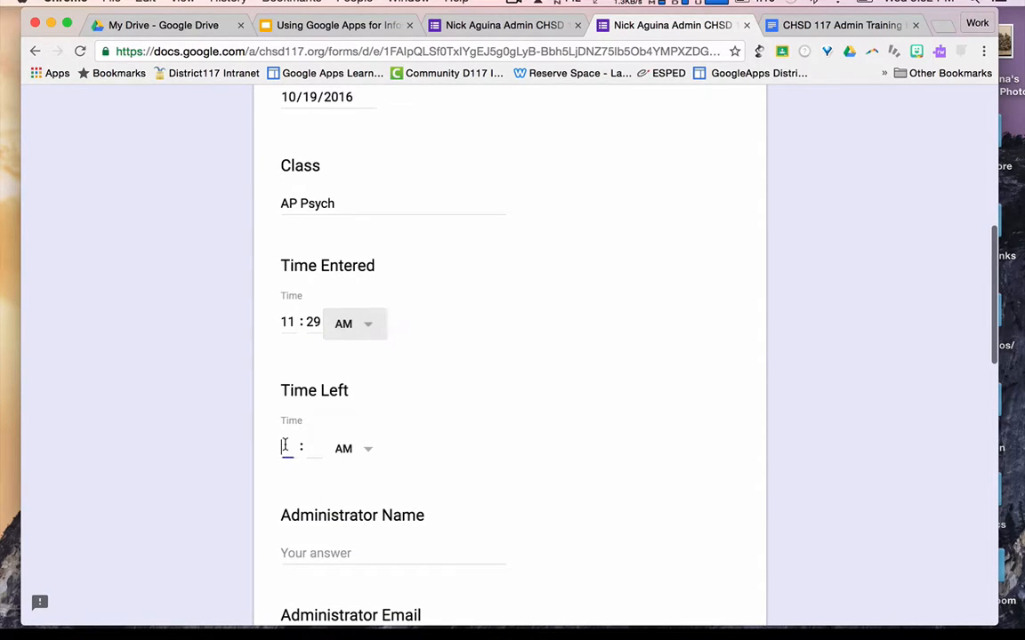
{"action": "type", "text": "11 : "}
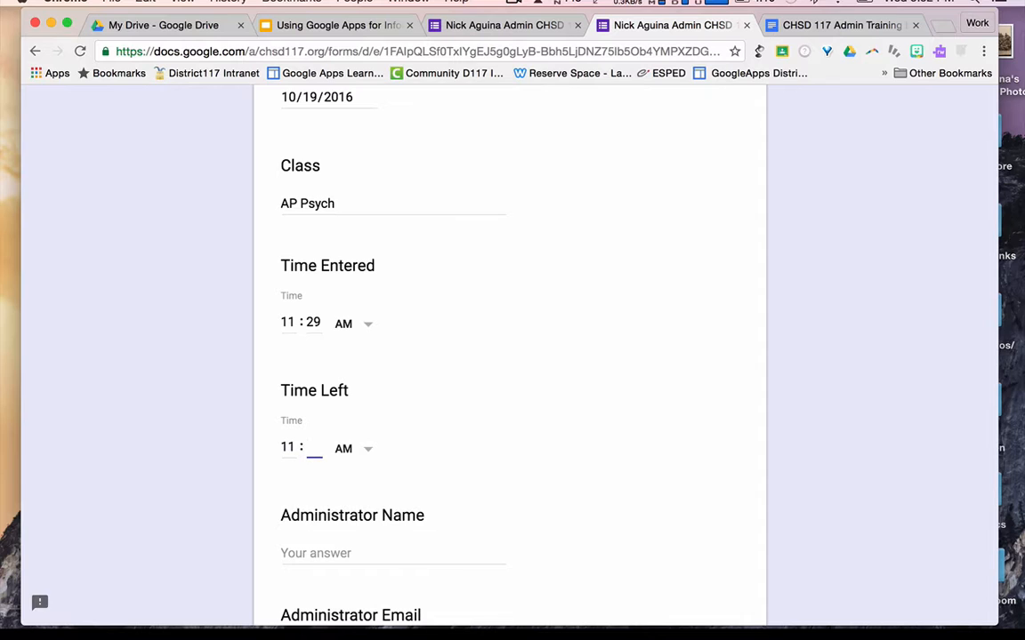
{"action": "type", "text": "41"}
- Fill in the administrator's name and email address
{"action": "scroll", "coordinate": [303, 418], "scroll_direction": "down", "scroll_amount": 2}
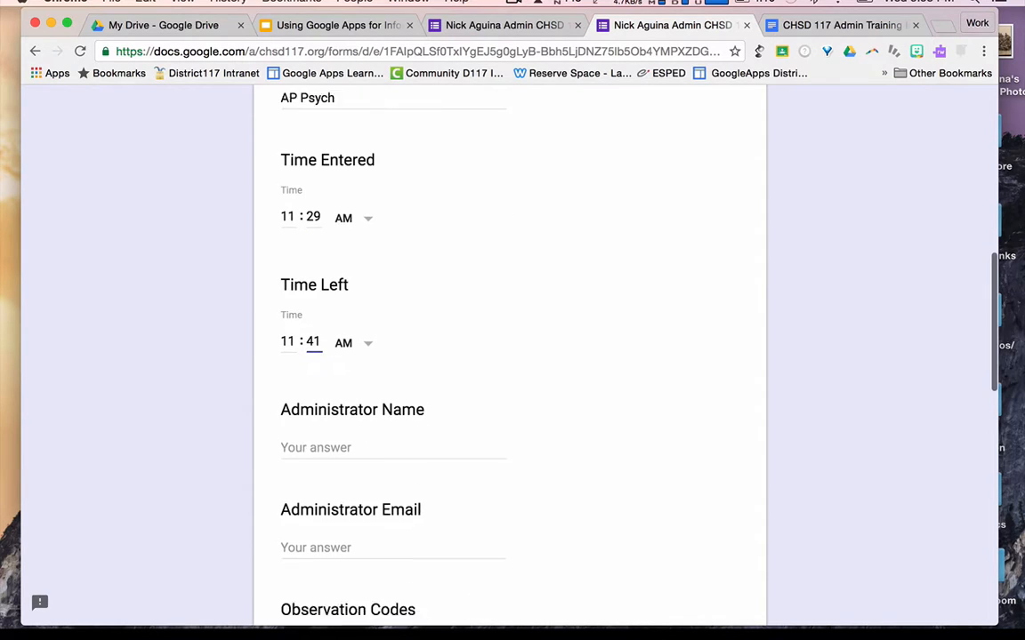
{"action": "left_click", "coordinate": [297, 425]}
{"action": "type", "text": "nick"}
{"action": "key", "text": "BackSpace"}
{"action": "key", "text": "BackSpace"}
{"action": "key", "text": "BackSpace"}
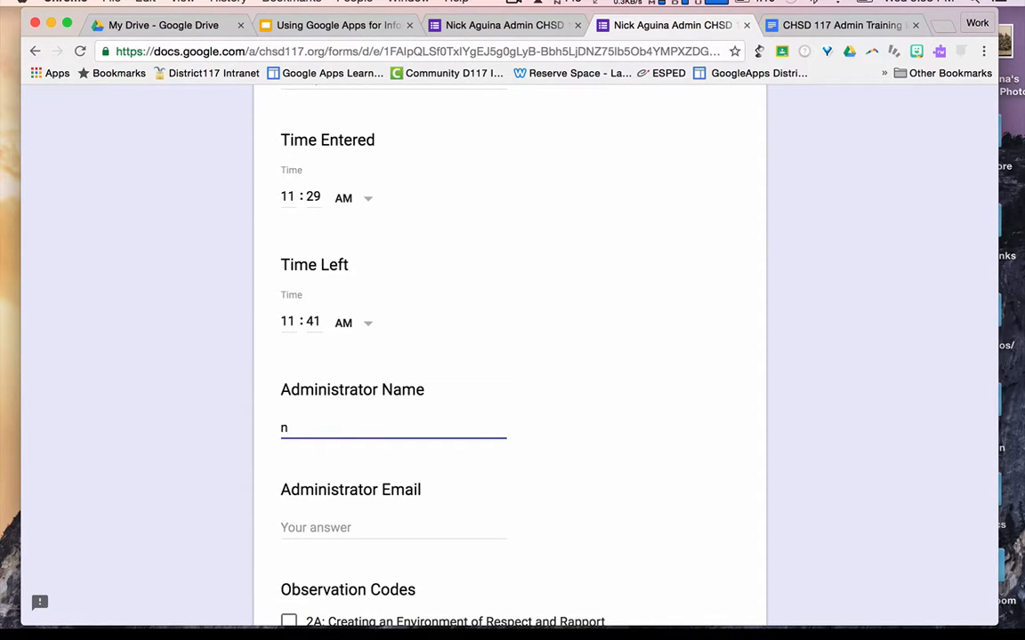
{"action": "key", "text": "BackSpace"}
{"action": "scroll", "coordinate": [297, 402], "scroll_direction": "down", "scroll_amount": 3}
{"action": "left_click", "coordinate": [297, 401]}
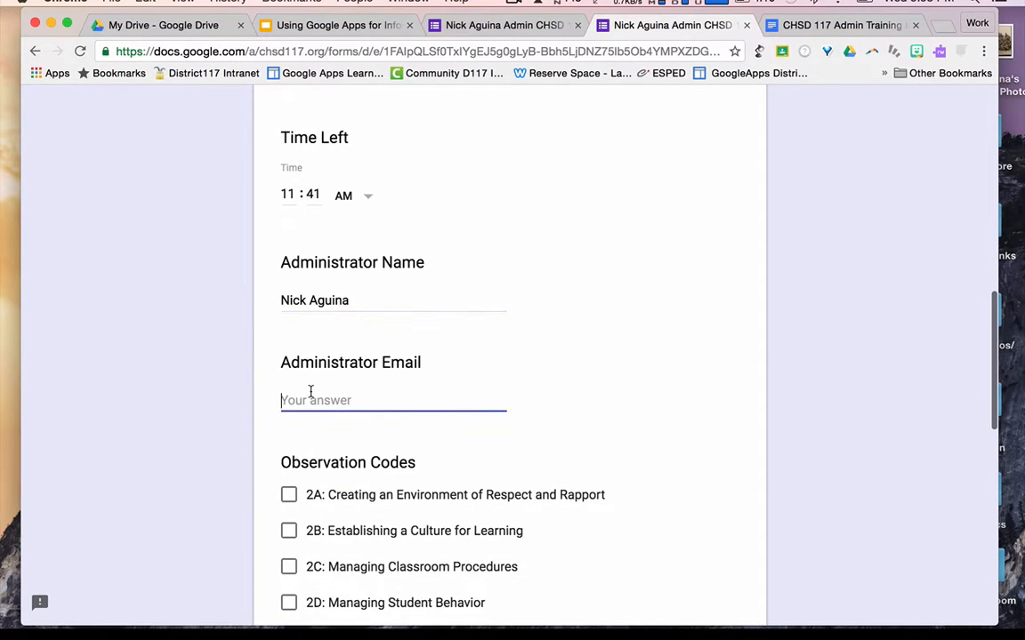
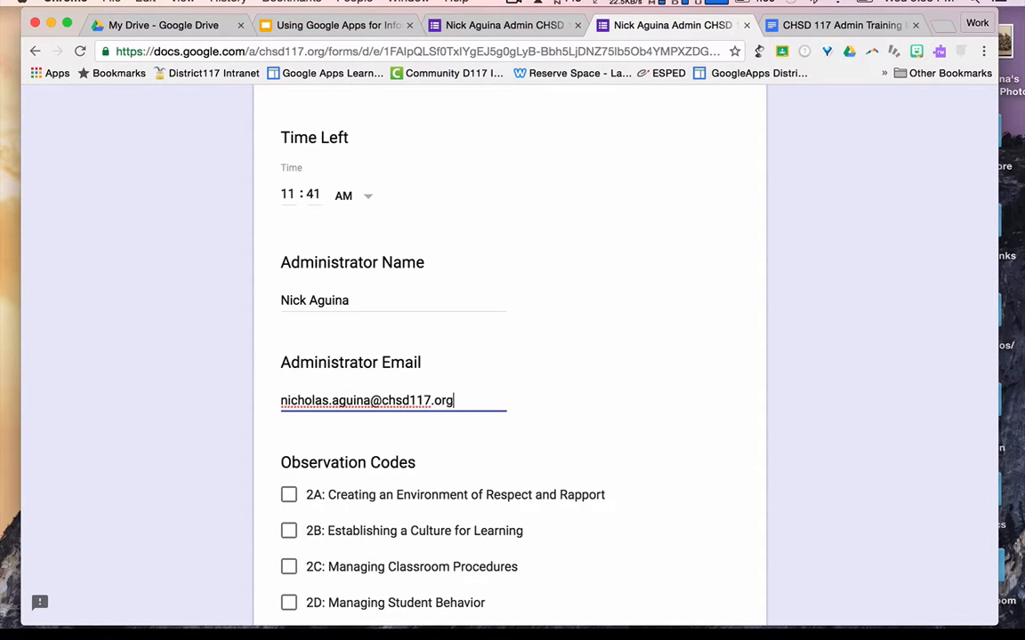
{"action": "scroll", "coordinate": [301, 387], "scroll_direction": "down", "scroll_amount": 6}
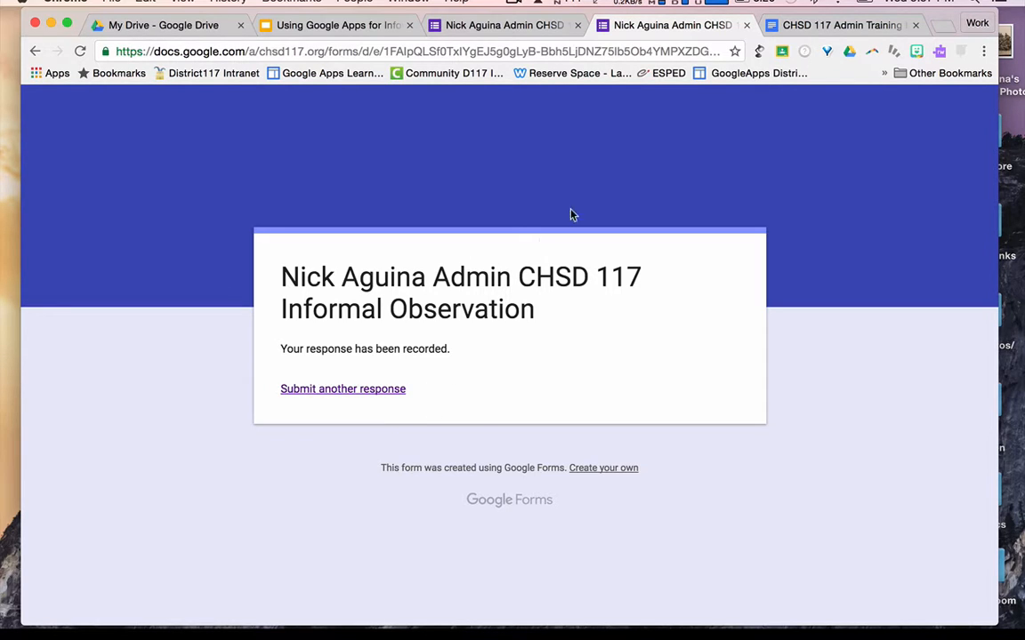
- Link the form's five responses to a newly created Google Sheets spreadsheet
{"action": "left_click", "coordinate": [514, 29]}
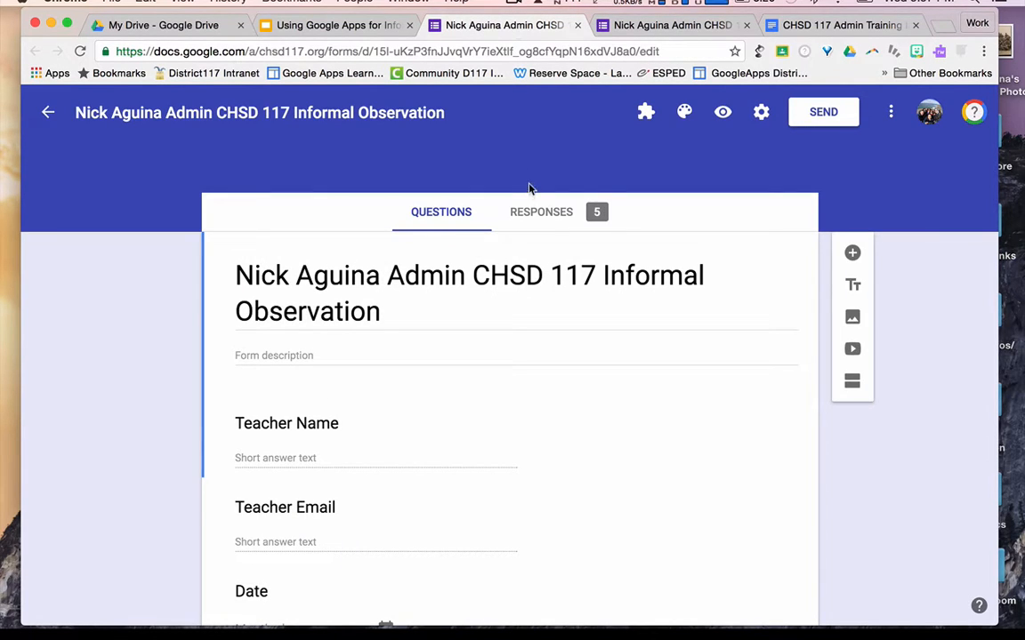
{"action": "left_click", "coordinate": [563, 215]}
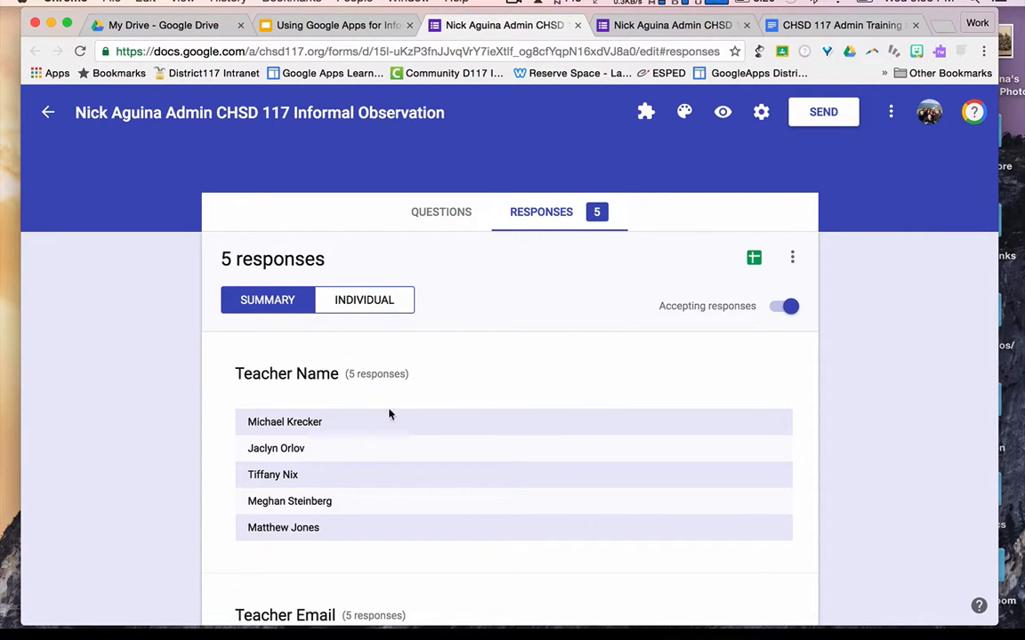
{"action": "left_click", "coordinate": [755, 258]}
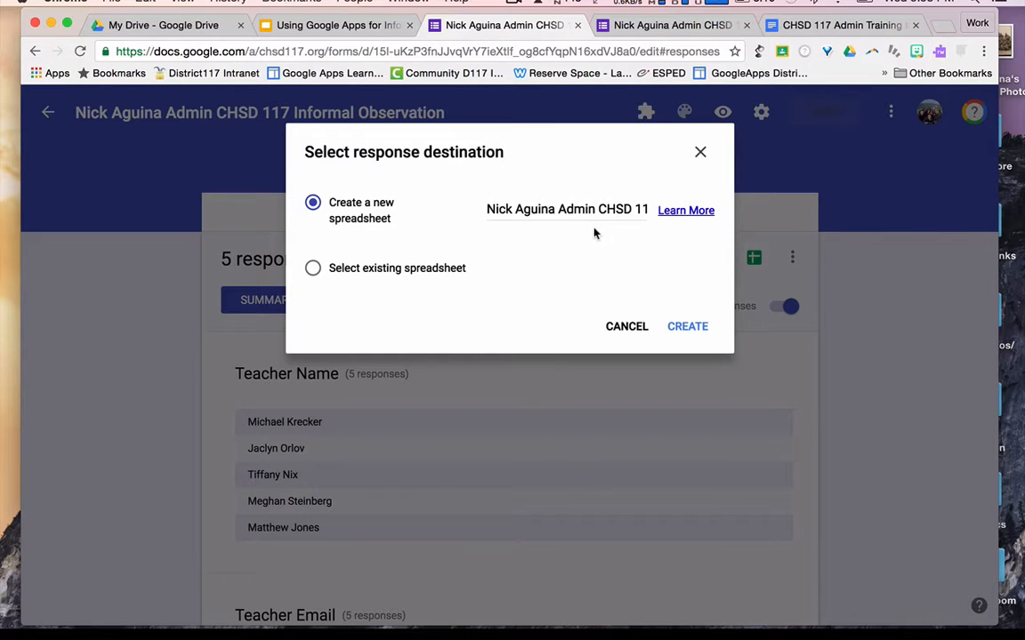
{"action": "left_click", "coordinate": [693, 331]}
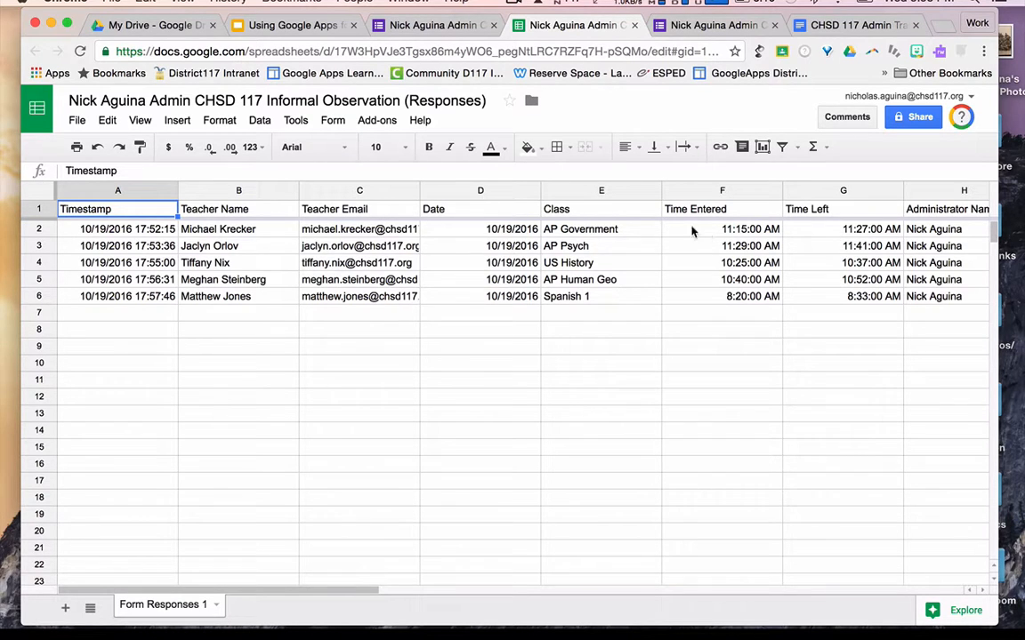
- Scan the responses sheet and look up autocrat in the add-on store to confirm it's installed
{"action": "scroll", "coordinate": [708, 235], "scroll_direction": "right", "scroll_amount": 6}
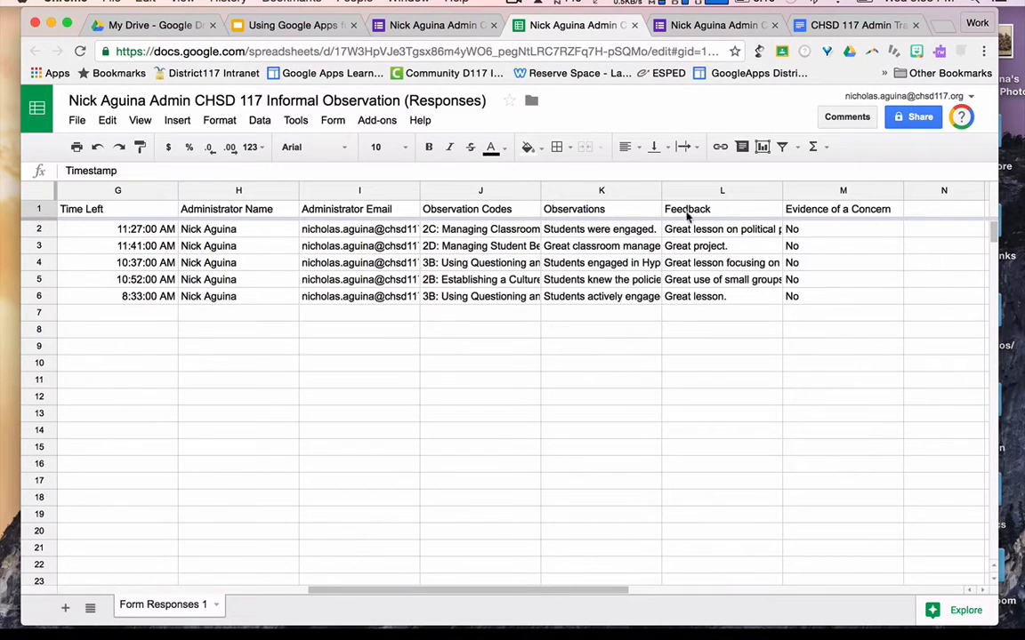
{"action": "scroll", "coordinate": [801, 222], "scroll_direction": "right", "scroll_amount": 2}
{"action": "scroll", "coordinate": [800, 223], "scroll_direction": "left", "scroll_amount": 10}
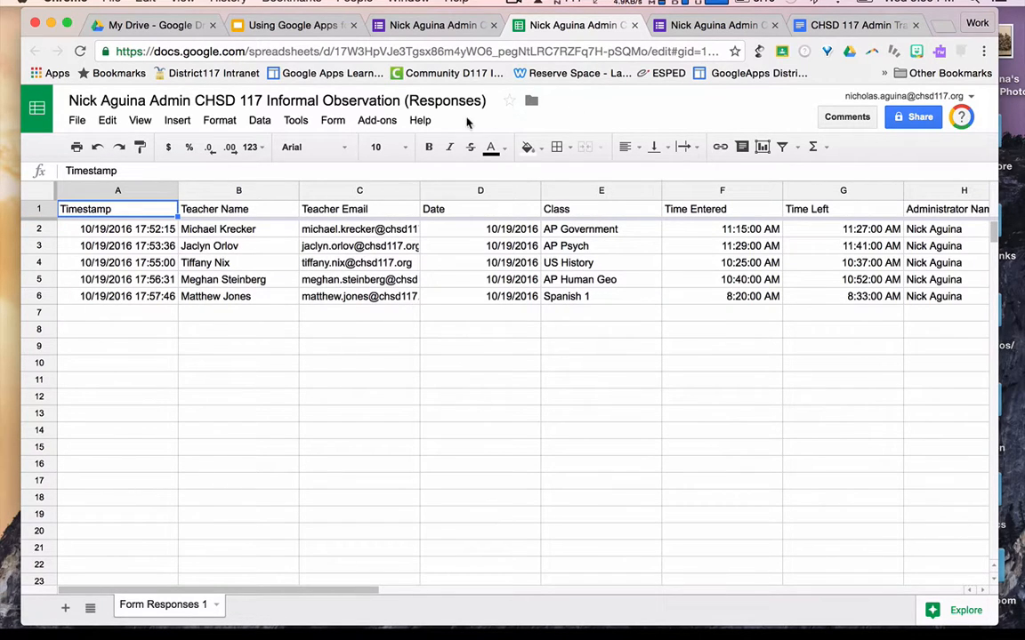
{"action": "left_click", "coordinate": [378, 121]}
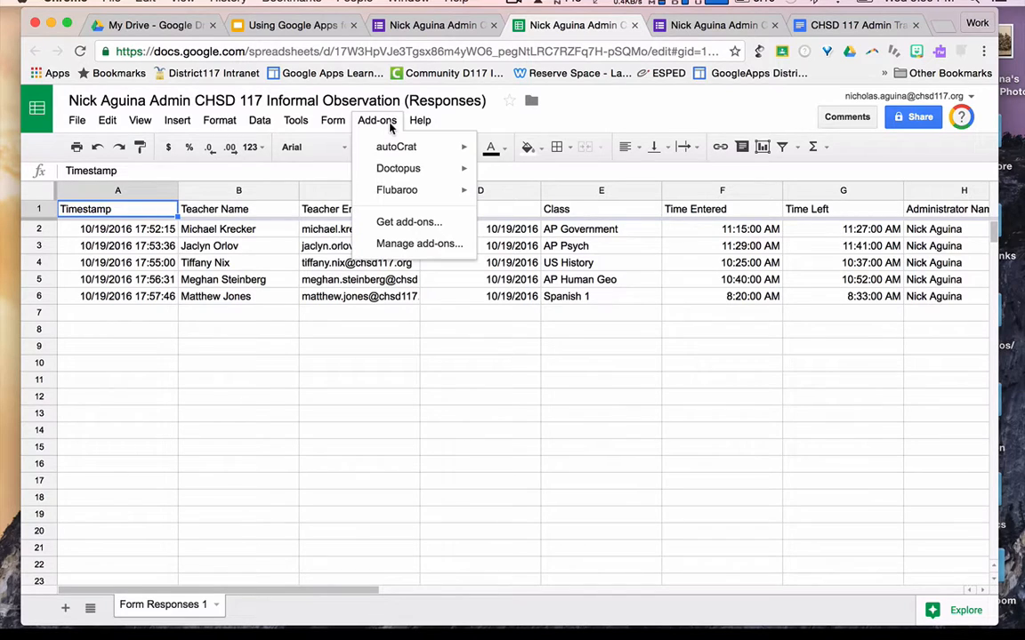
{"action": "left_click", "coordinate": [400, 221]}
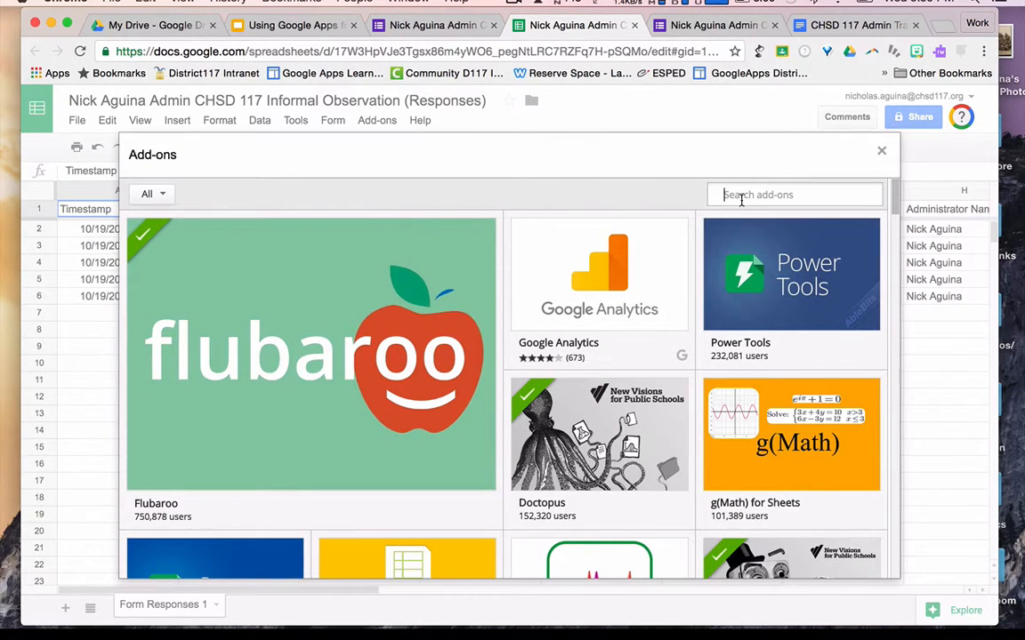
{"action": "type", "text": "autocrat"}
{"action": "key", "text": "Return"}
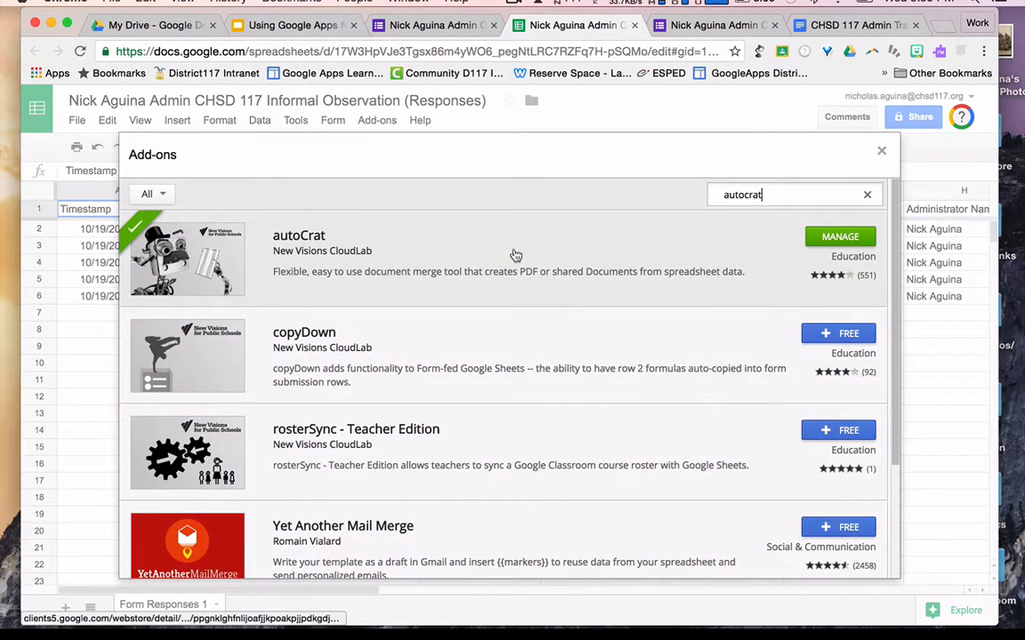
{"action": "left_click", "coordinate": [515, 255]}
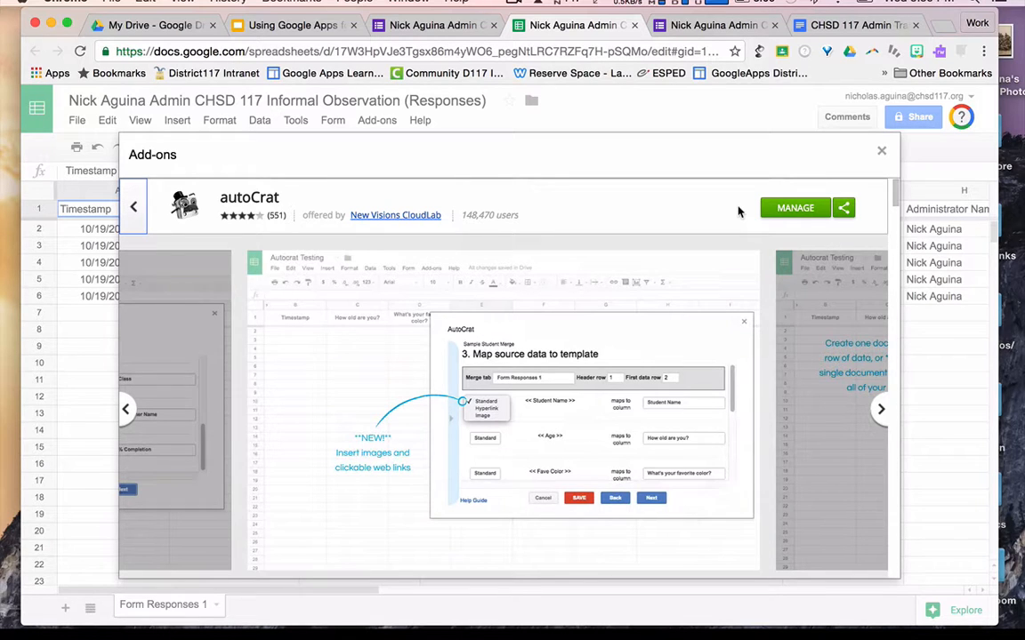
{"action": "left_click", "coordinate": [882, 153]}
{"action": "left_click", "coordinate": [377, 128]}
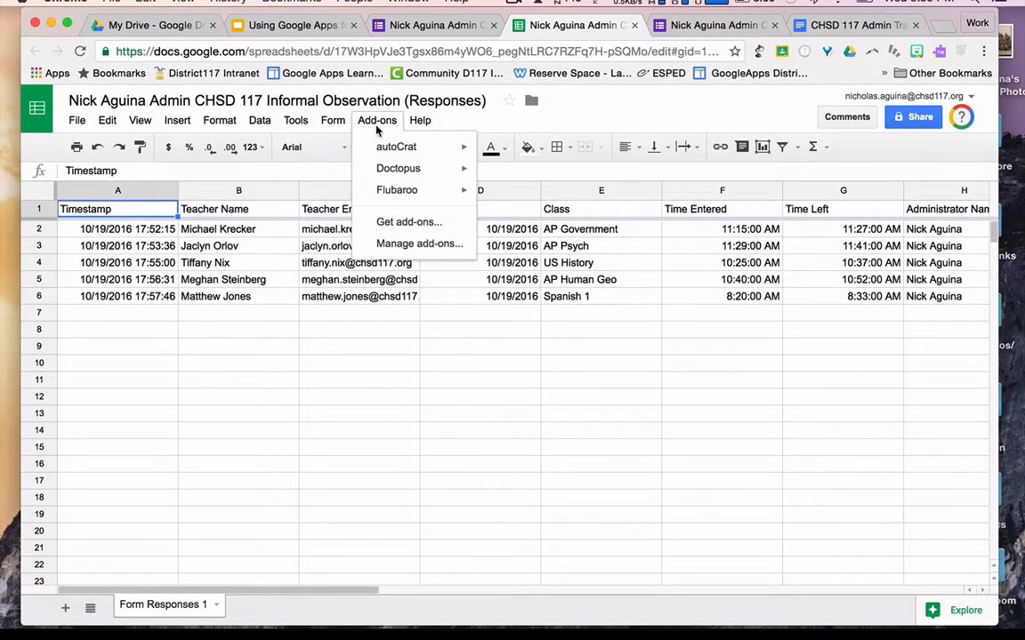
{"action": "mouse_move", "coordinate": [396, 146]}
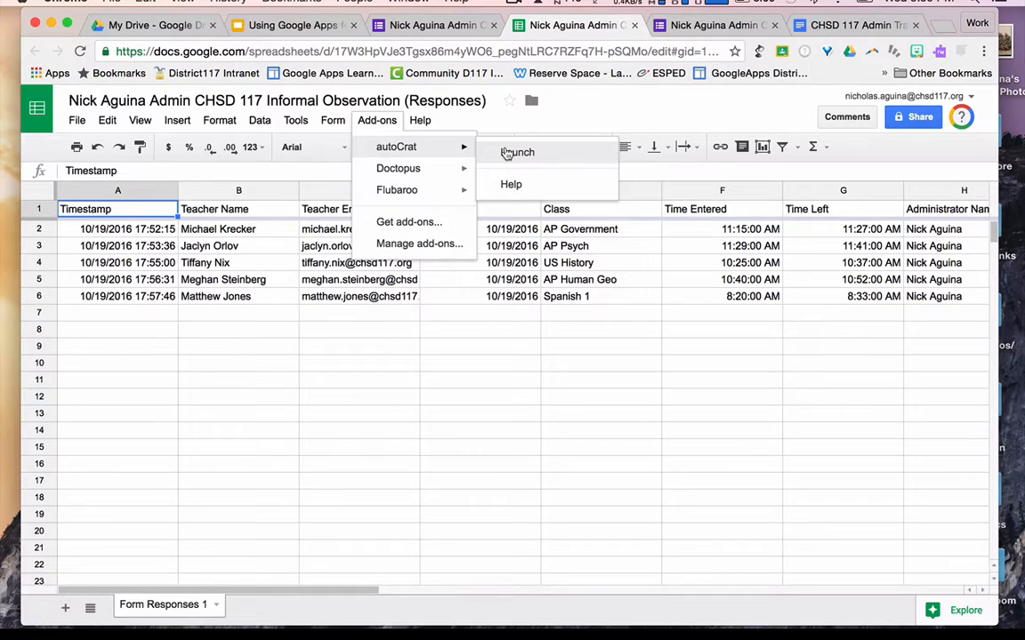
- Launch autoCrat, start a new merge job named 'Screencast Informal Observations', and continue
{"action": "left_click", "coordinate": [505, 154]}
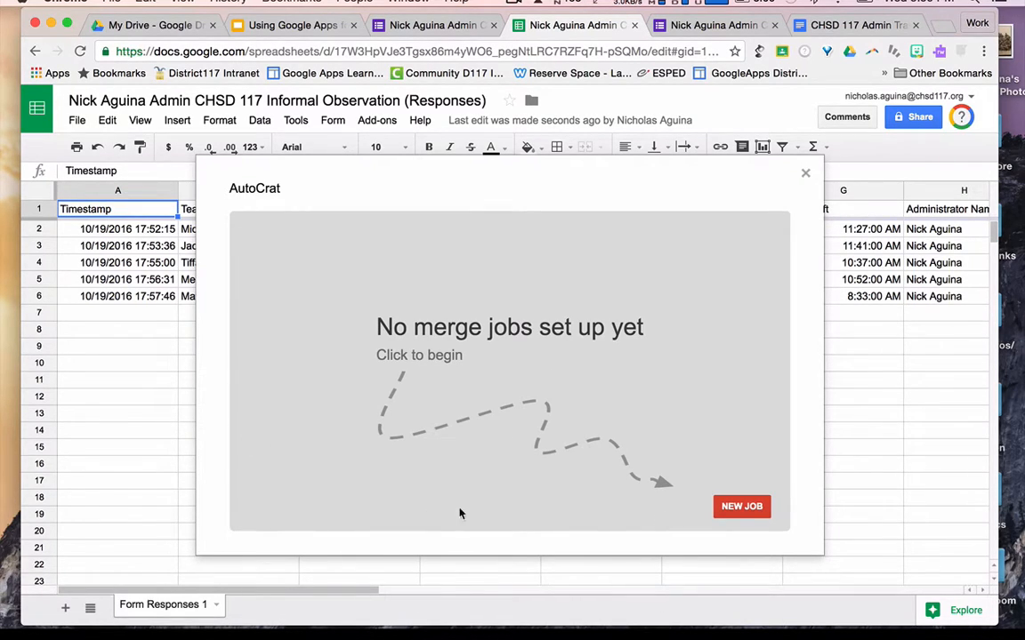
{"action": "left_click", "coordinate": [752, 508]}
{"action": "left_click", "coordinate": [417, 294]}
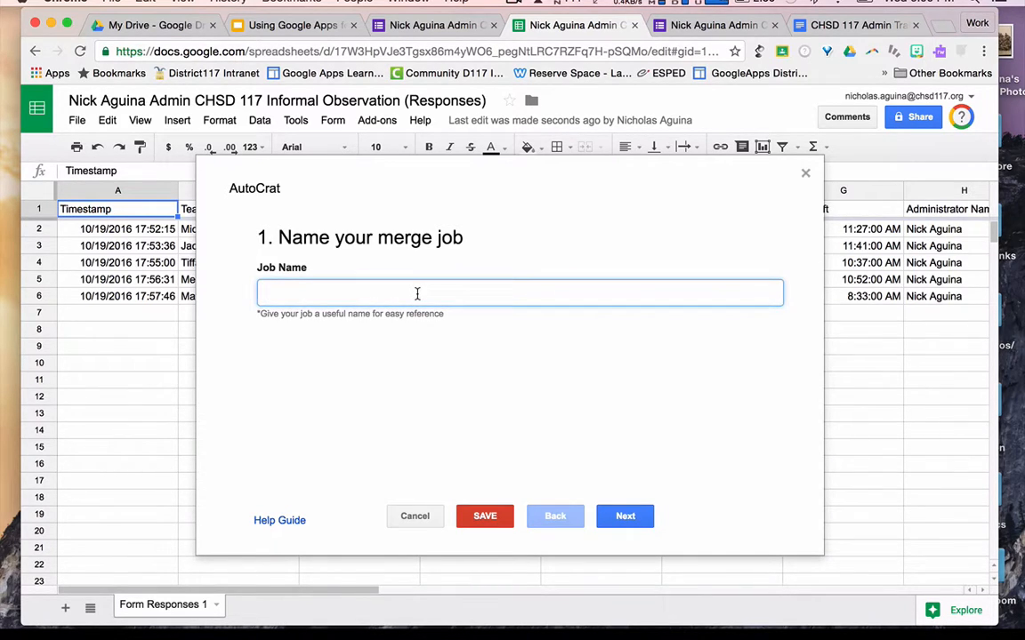
{"action": "type", "text": "Screen"}
{"action": "type", "text": "cast"}
{"action": "key", "text": "BackSpace"}
{"action": "type", "text": "st "}
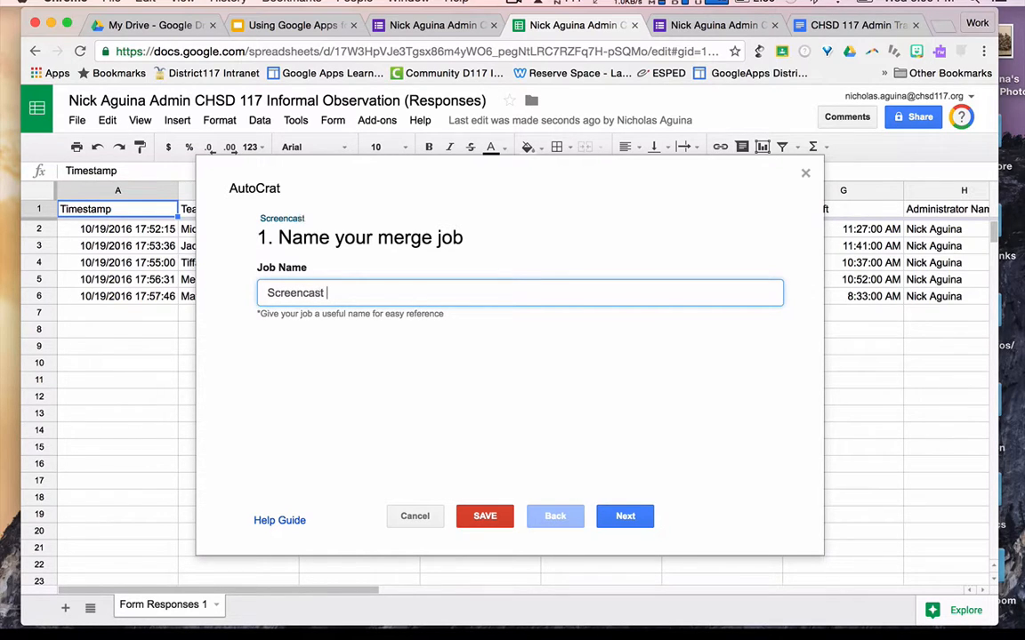
{"action": "type", "text": "Informal Observations"}
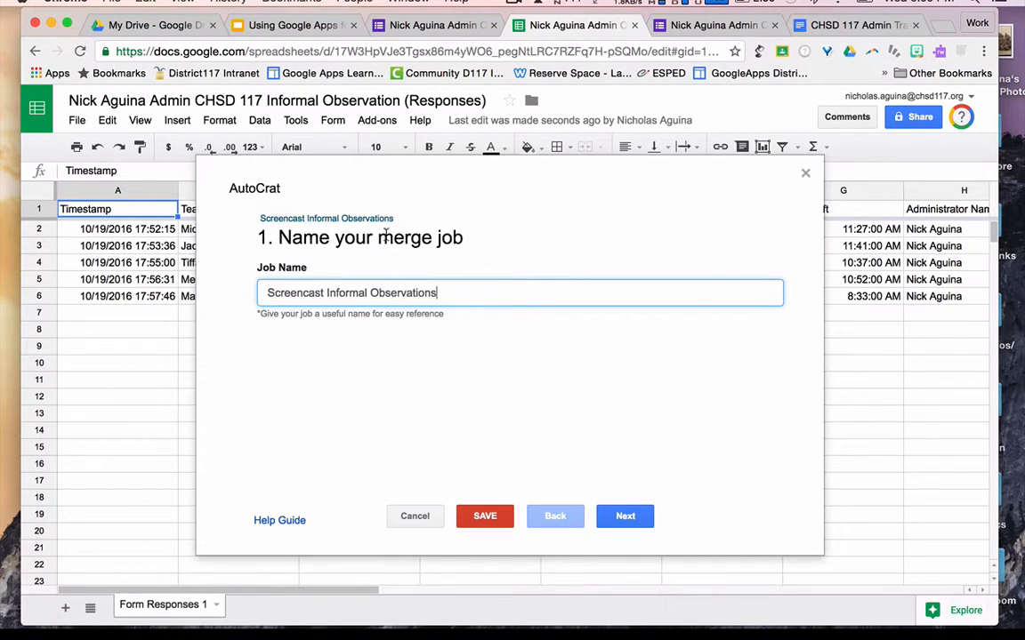
{"action": "left_click", "coordinate": [637, 519]}
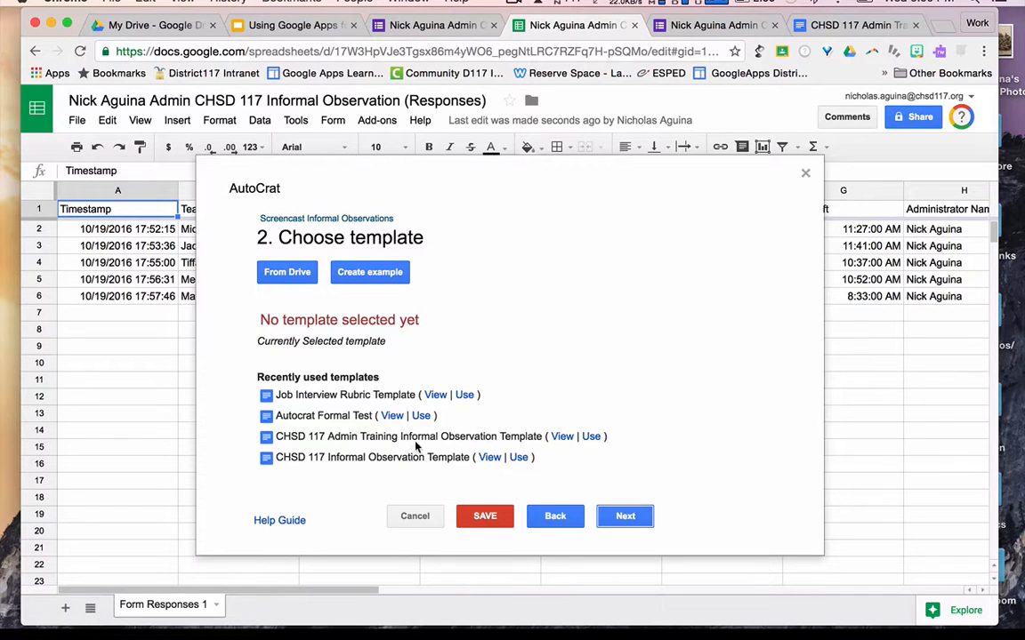
{"action": "left_click", "coordinate": [837, 30]}
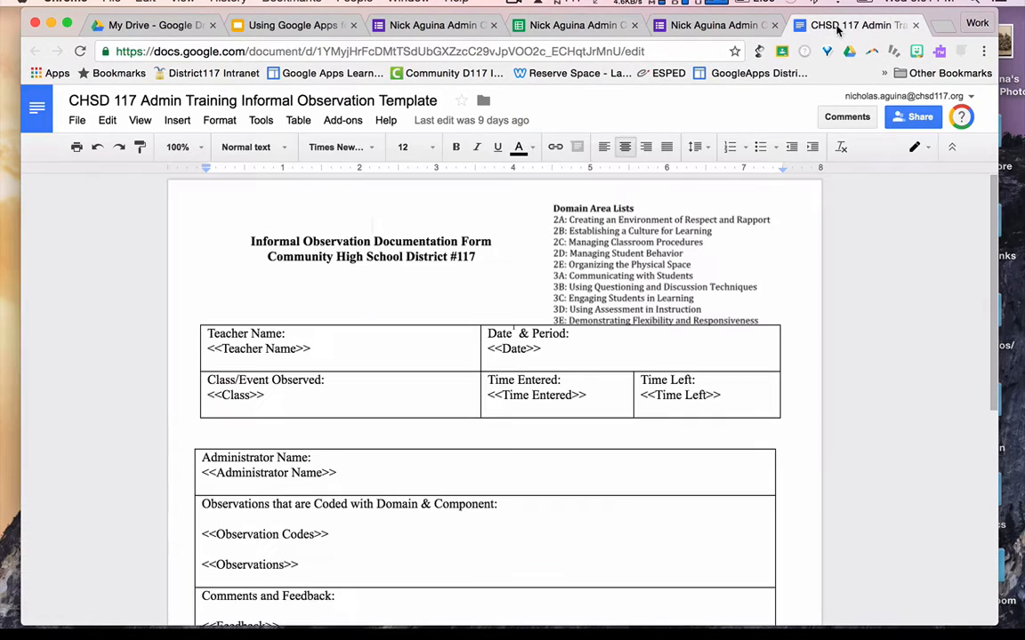
{"action": "scroll", "coordinate": [447, 396], "scroll_direction": "down", "scroll_amount": 8}
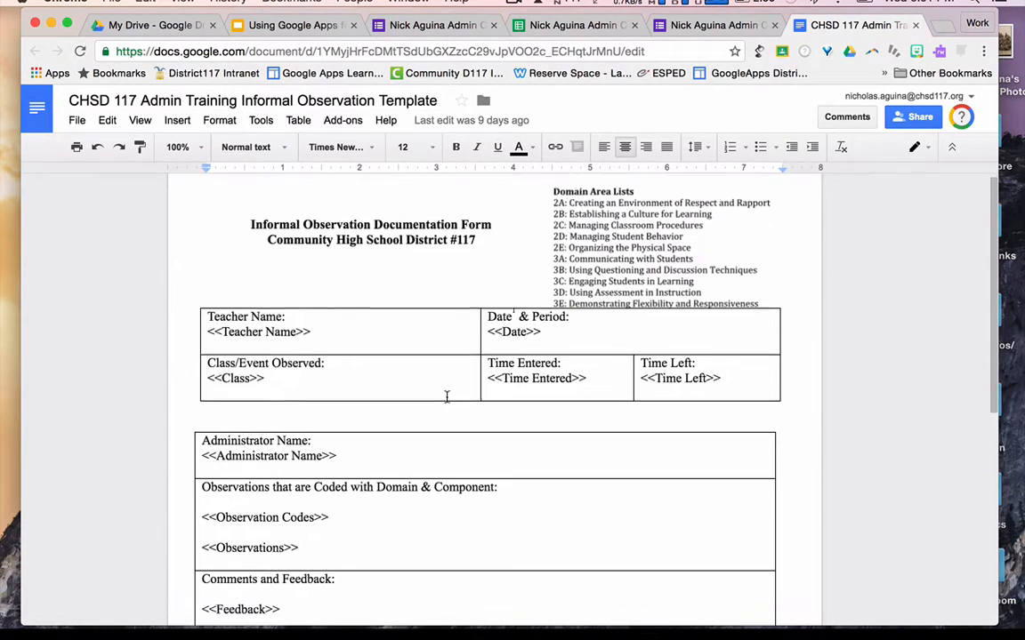
{"action": "scroll", "coordinate": [447, 397], "scroll_direction": "up", "scroll_amount": 4}
{"action": "scroll", "coordinate": [447, 397], "scroll_direction": "up", "scroll_amount": 5}
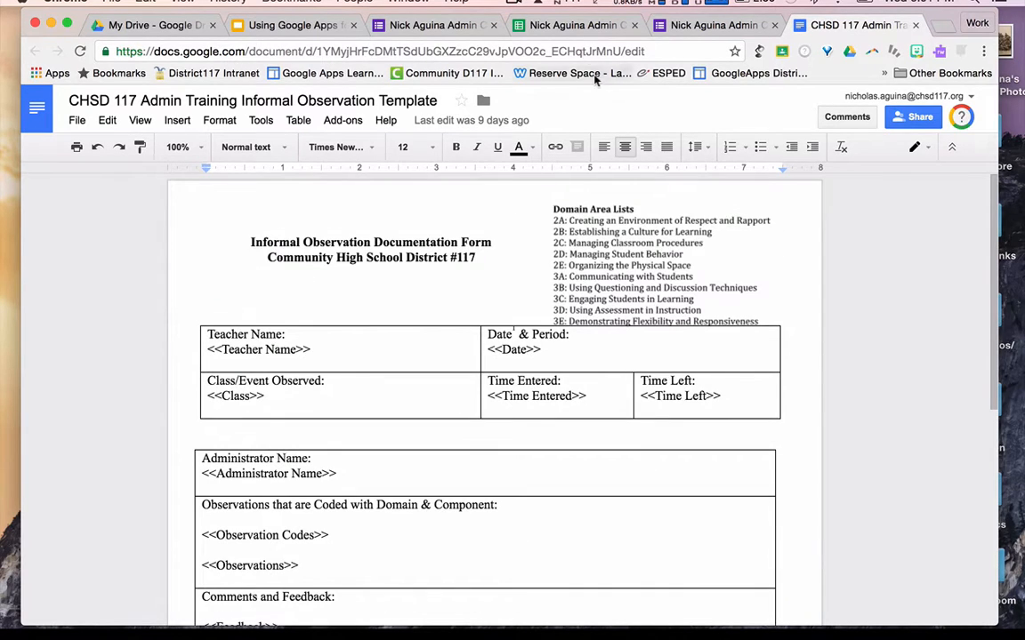
{"action": "left_click", "coordinate": [574, 27]}
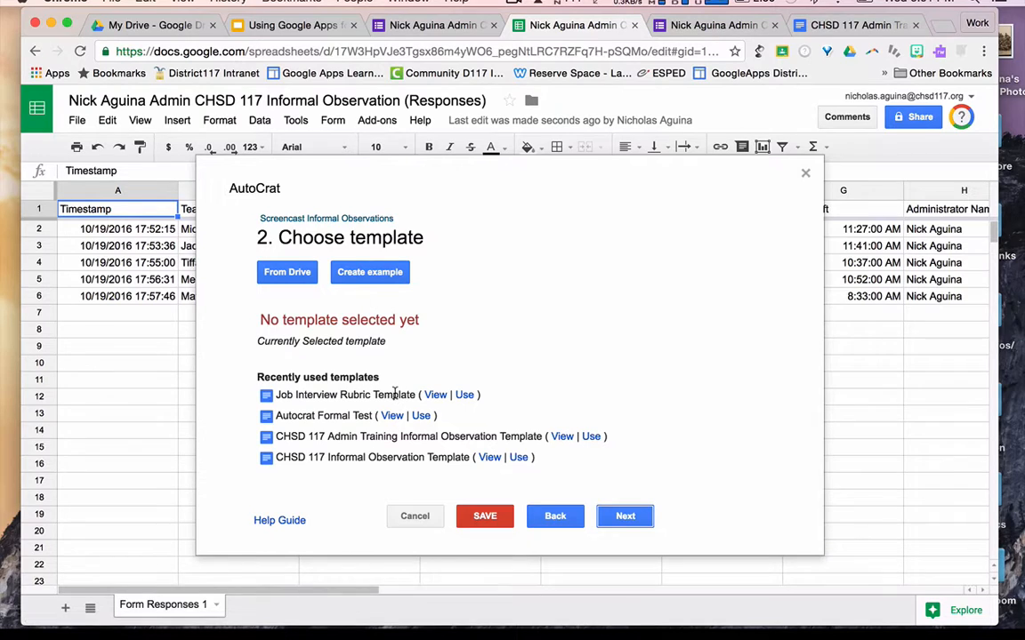
- Search Drive for 'chsd 117 admin training' and select the CHSD 117 Admin Training Informal Observation Template
{"action": "left_click", "coordinate": [287, 274]}
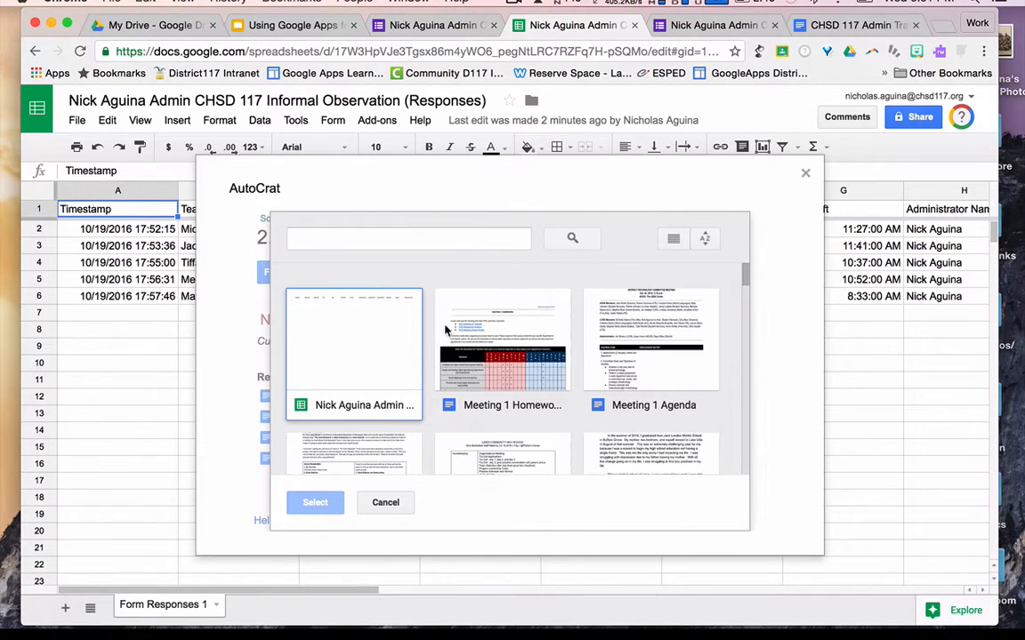
{"action": "left_click", "coordinate": [424, 242]}
{"action": "type", "text": "chsd 117"}
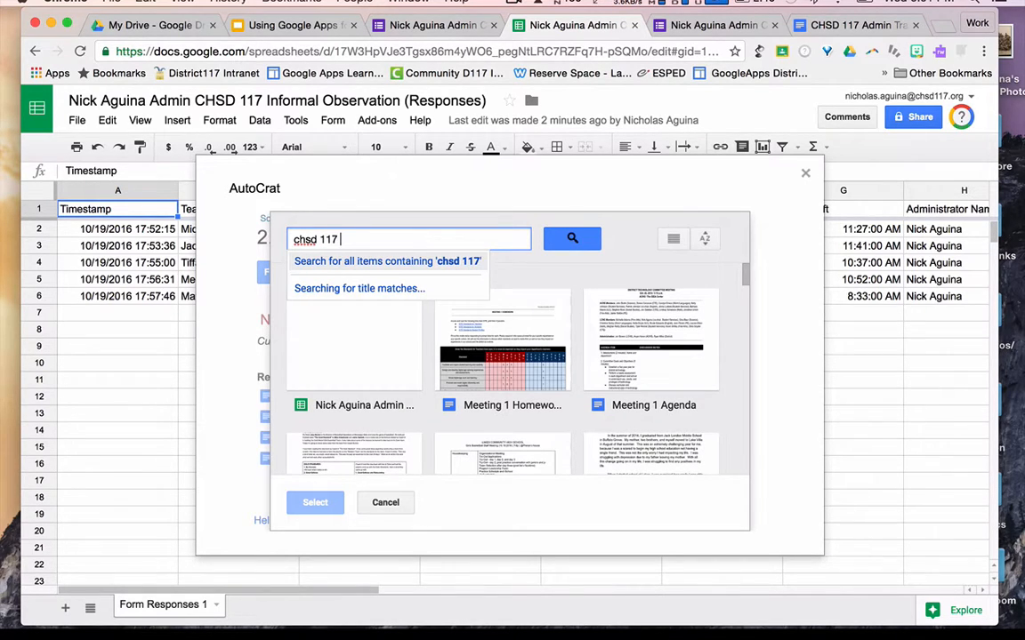
{"action": "type", "text": " admin train"}
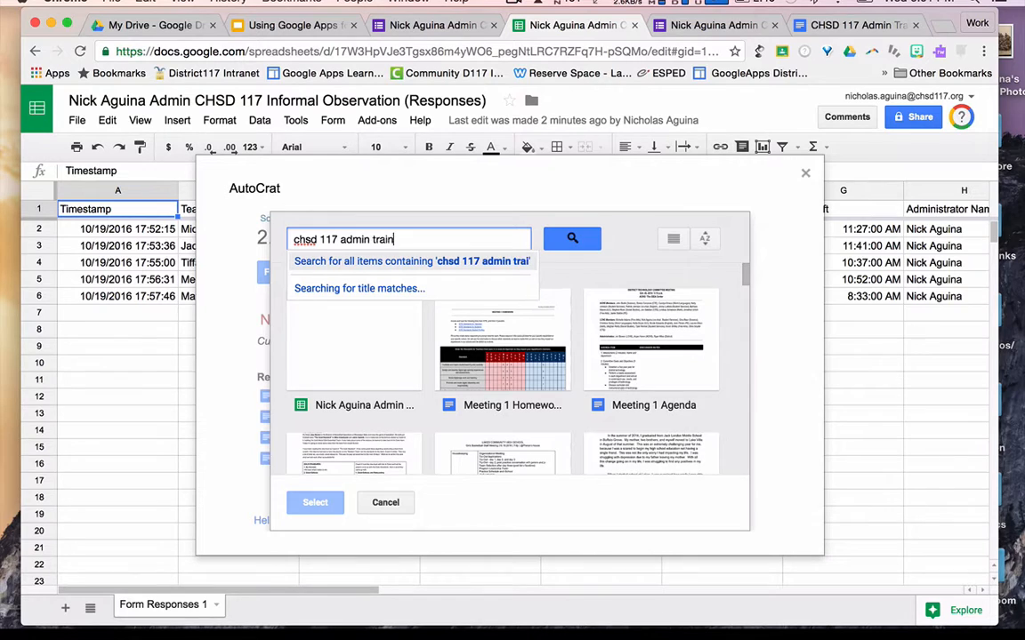
{"action": "type", "text": "ing"}
{"action": "key", "text": "Return"}
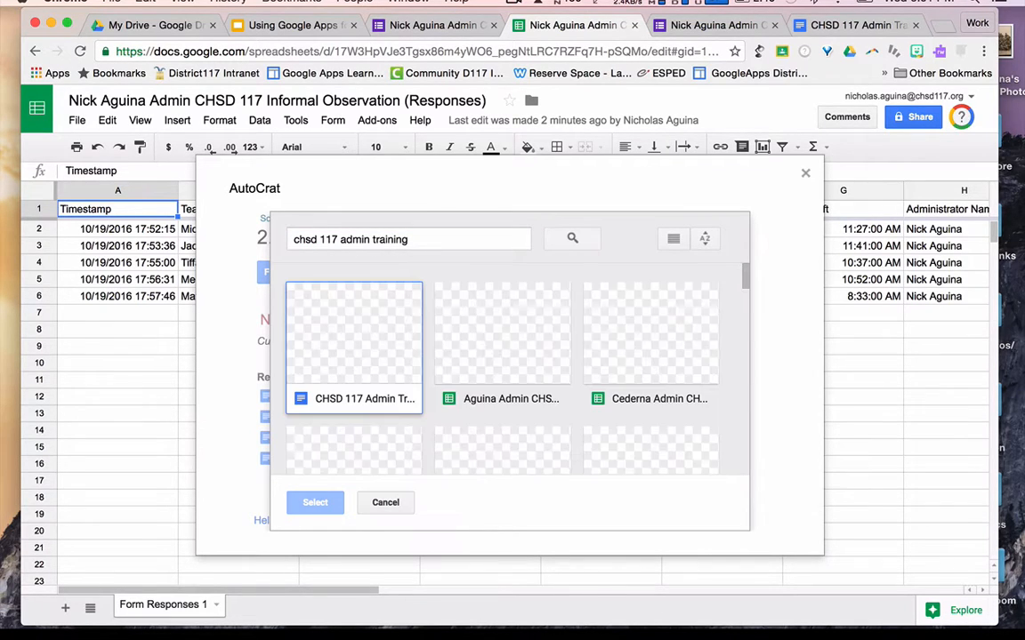
{"action": "left_click", "coordinate": [386, 370]}
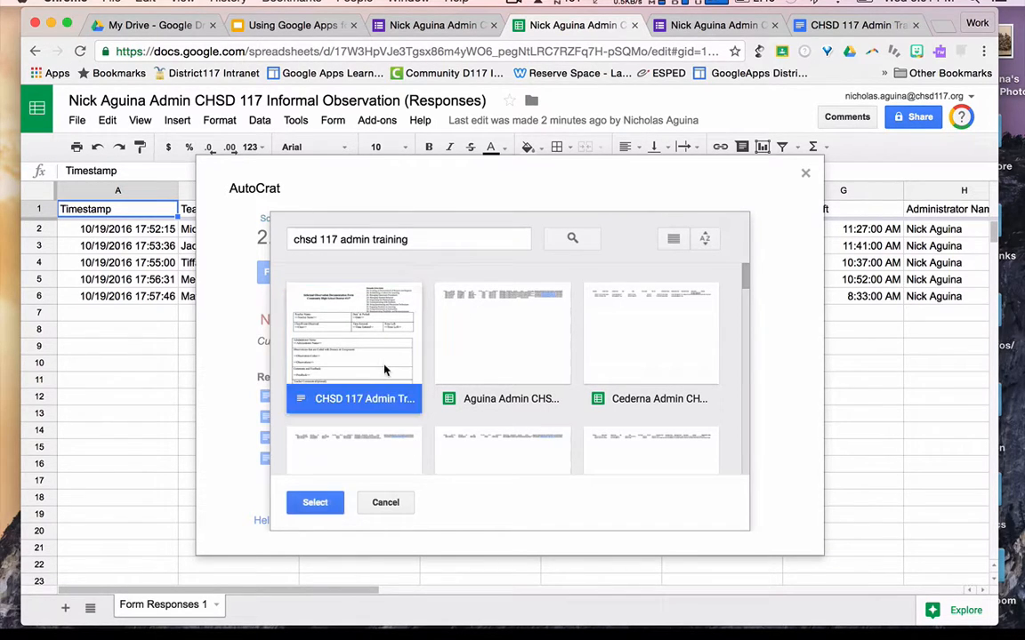
{"action": "left_click", "coordinate": [316, 503]}
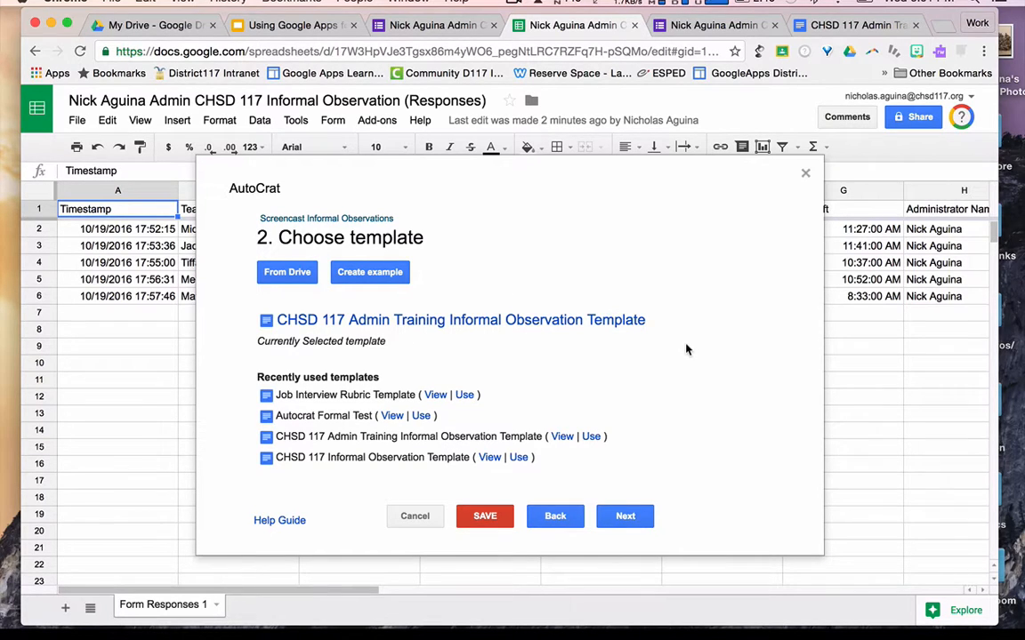
- Confirm the Teacher Name, Date and Class tags map to matching response columns, then continue to File Settings
{"action": "left_click", "coordinate": [626, 518]}
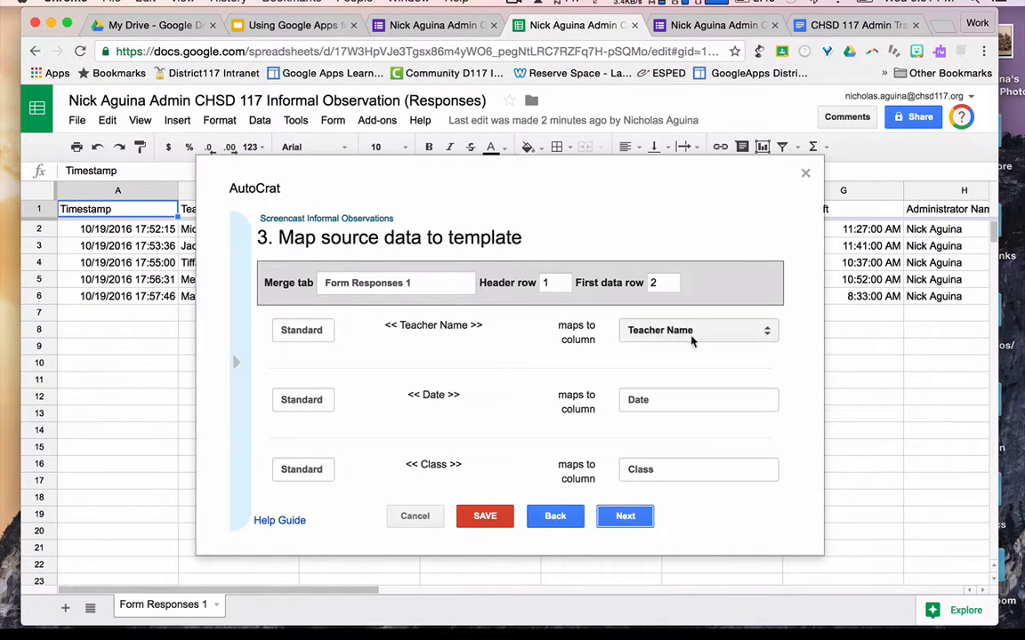
{"action": "scroll", "coordinate": [541, 381], "scroll_direction": "down", "scroll_amount": 5}
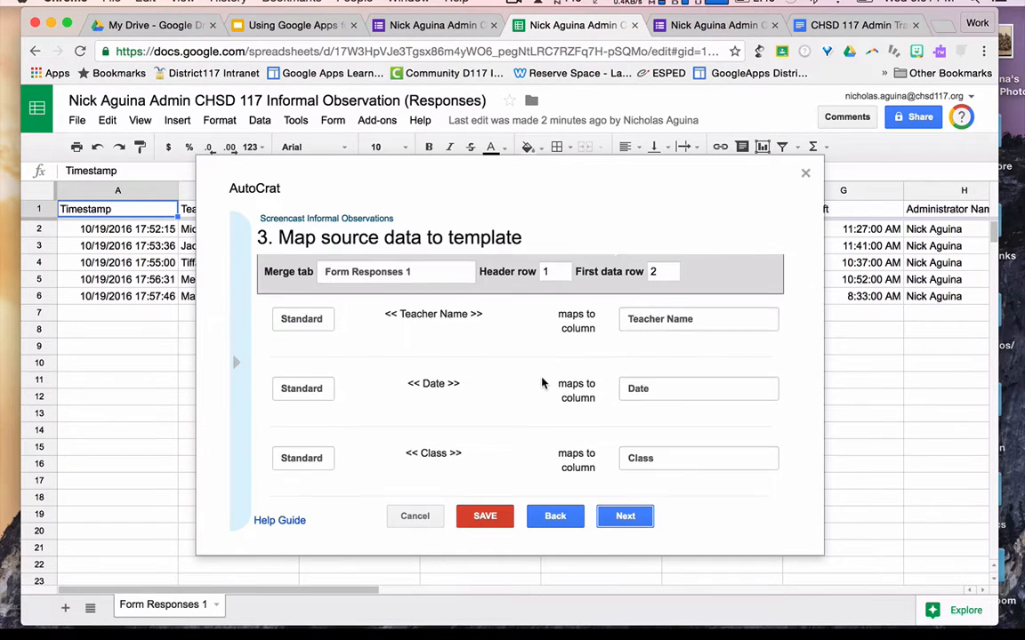
{"action": "scroll", "coordinate": [542, 383], "scroll_direction": "down", "scroll_amount": 5}
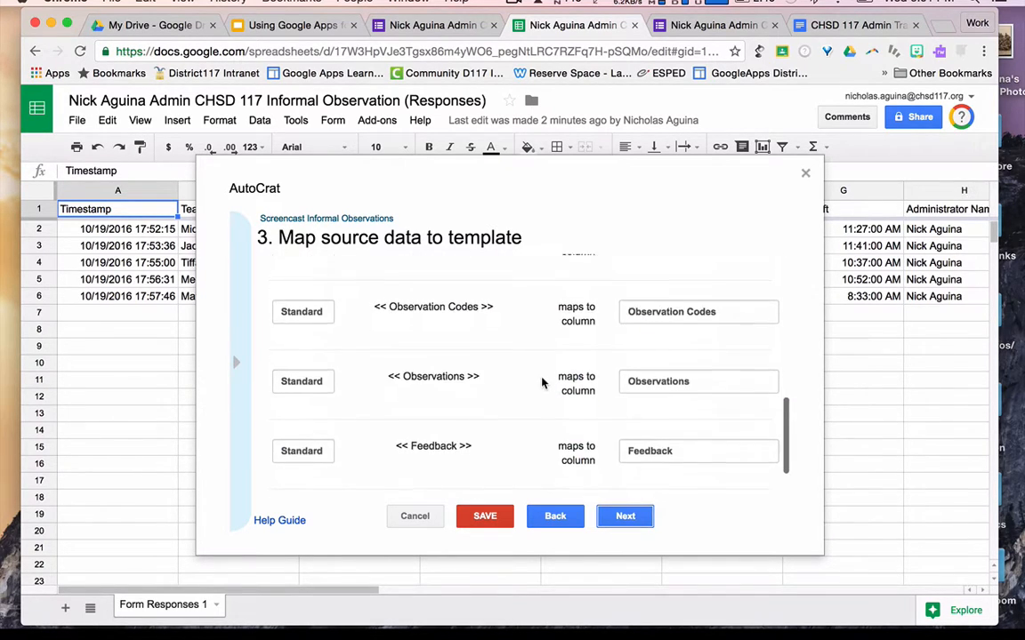
{"action": "scroll", "coordinate": [542, 382], "scroll_direction": "up", "scroll_amount": 10}
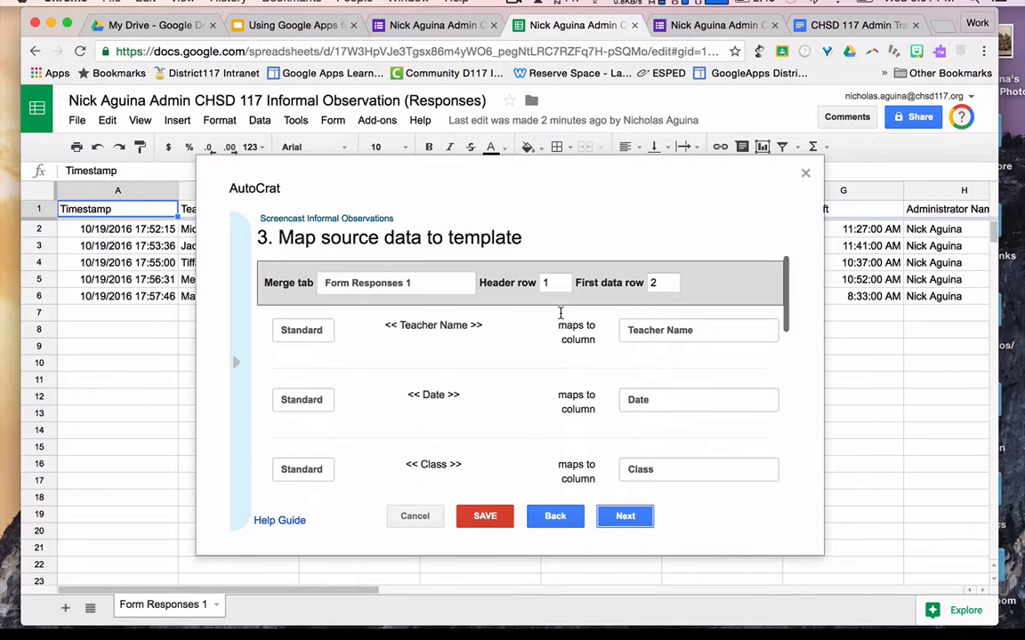
{"action": "left_click", "coordinate": [625, 517]}
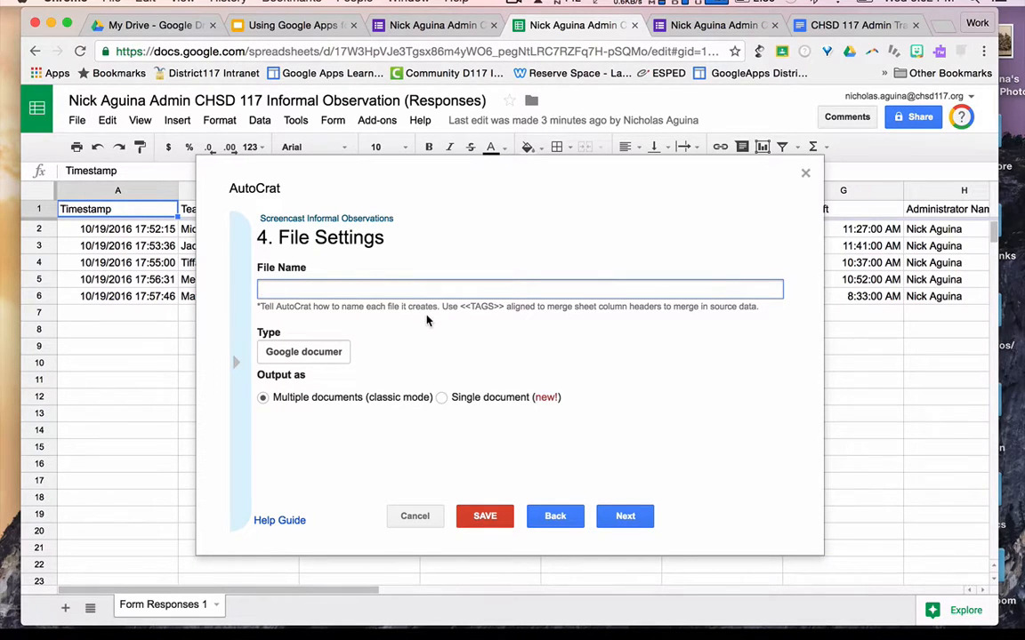
- Name merged files '<<Teacher Name>> Informal Observation Screencast', checking the tag against the template document
{"action": "type", "text": "<<Teacher Name>> "}
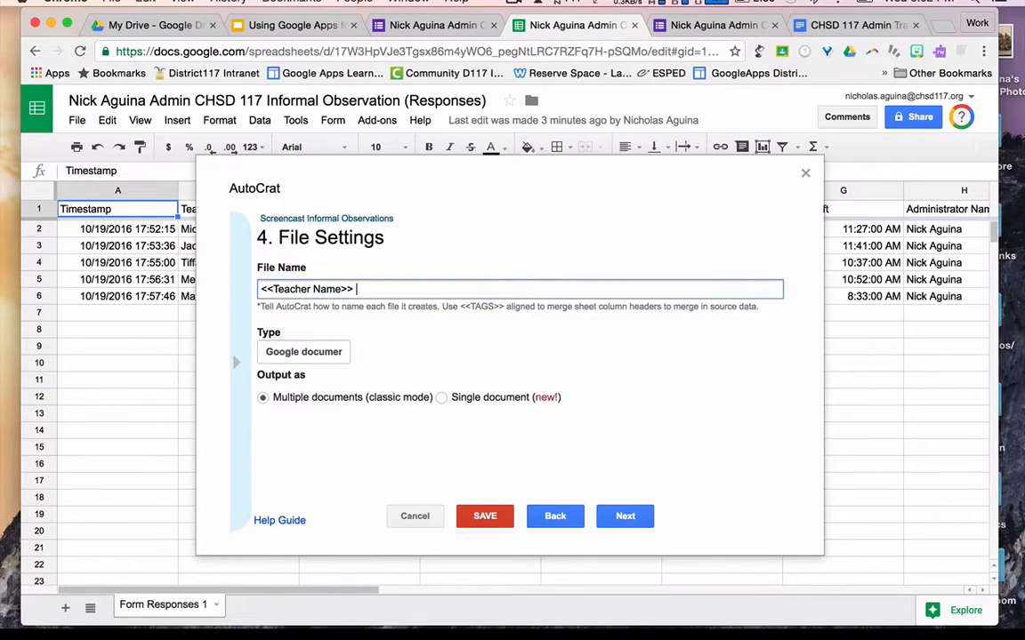
{"action": "type", "text": "Informal Observation Screen "}
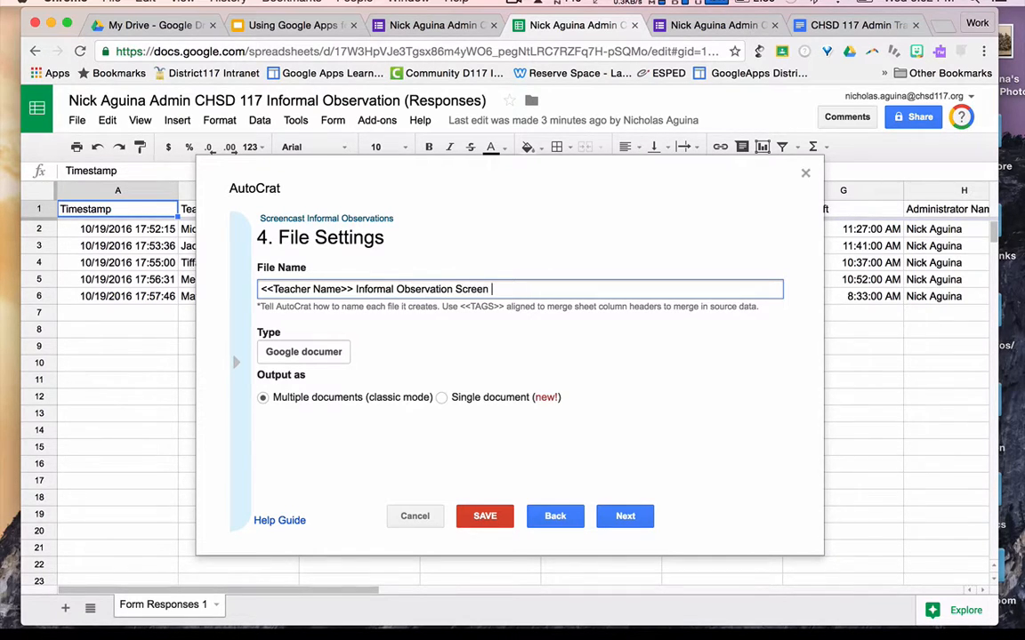
{"action": "type", "text": "cast"}
{"action": "left_click", "coordinate": [849, 25]}
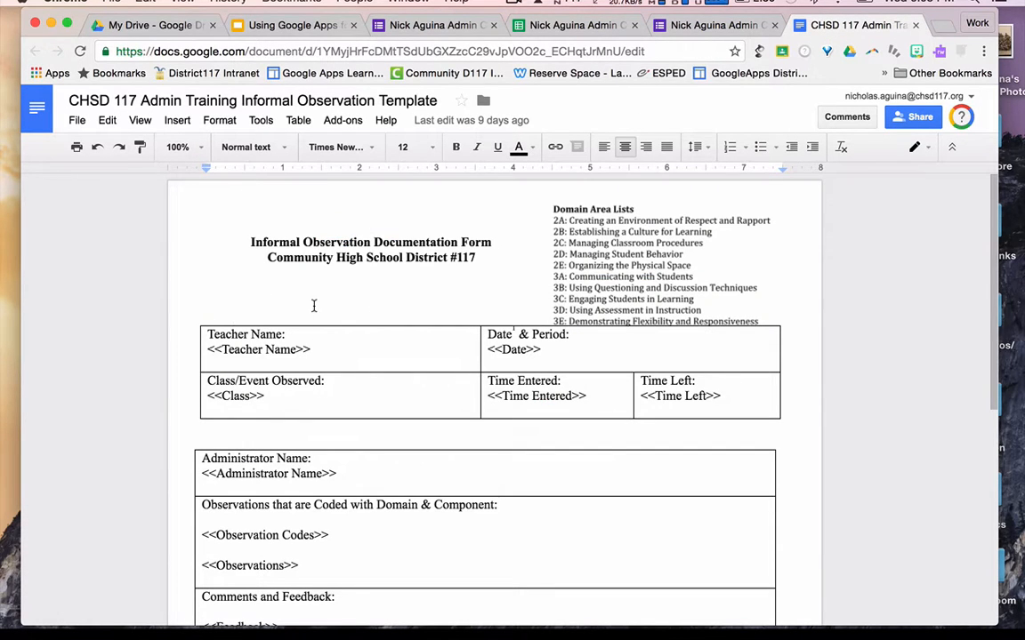
{"action": "left_click", "coordinate": [514, 25]}
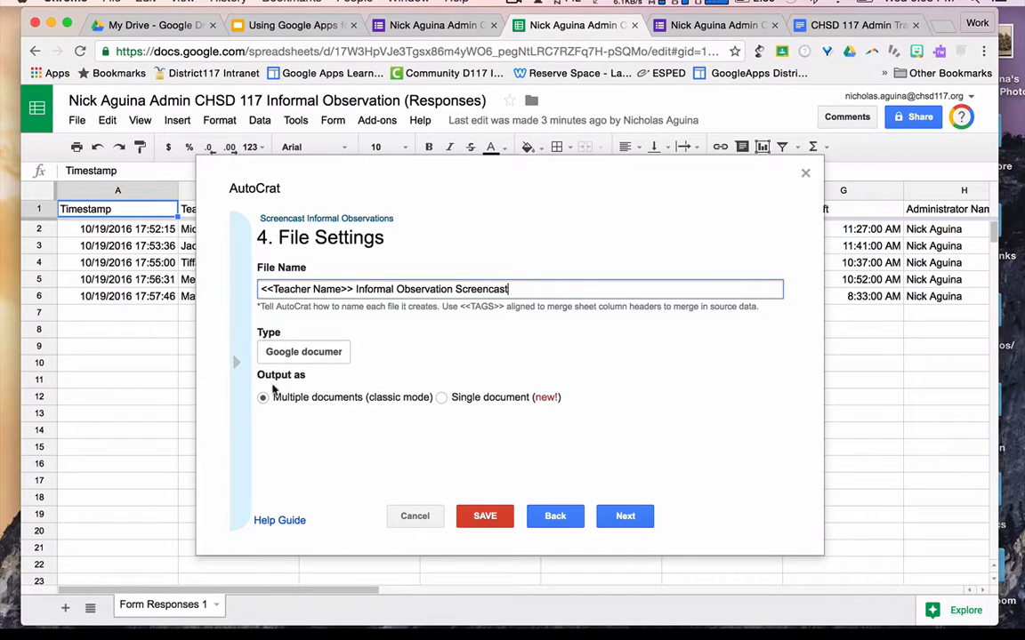
- Advance to the destination-folder step and browse My Drive for a folder
{"action": "left_click", "coordinate": [622, 518]}
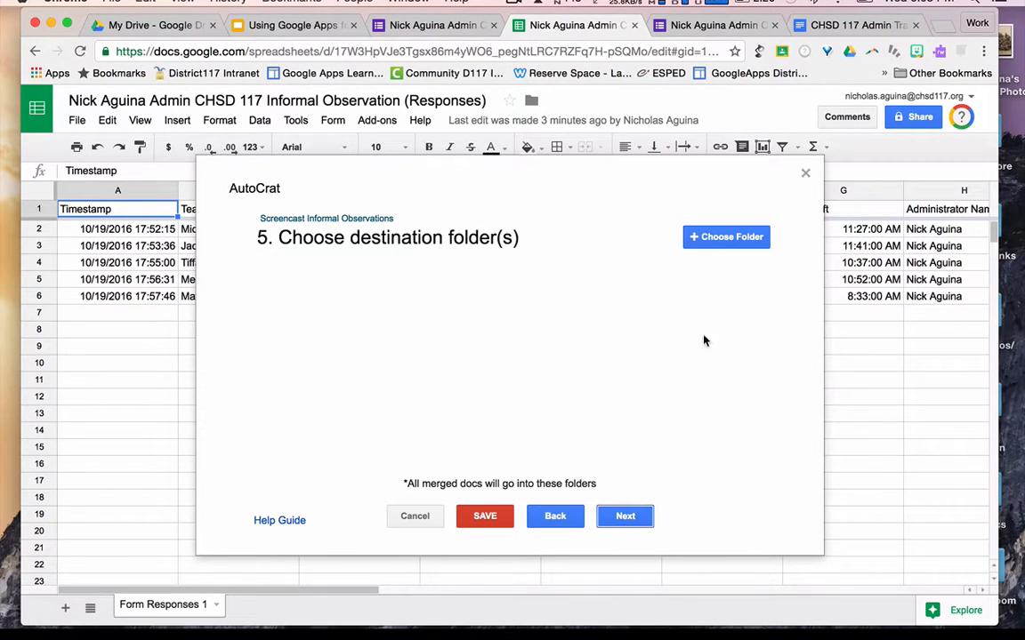
{"action": "left_click", "coordinate": [719, 238]}
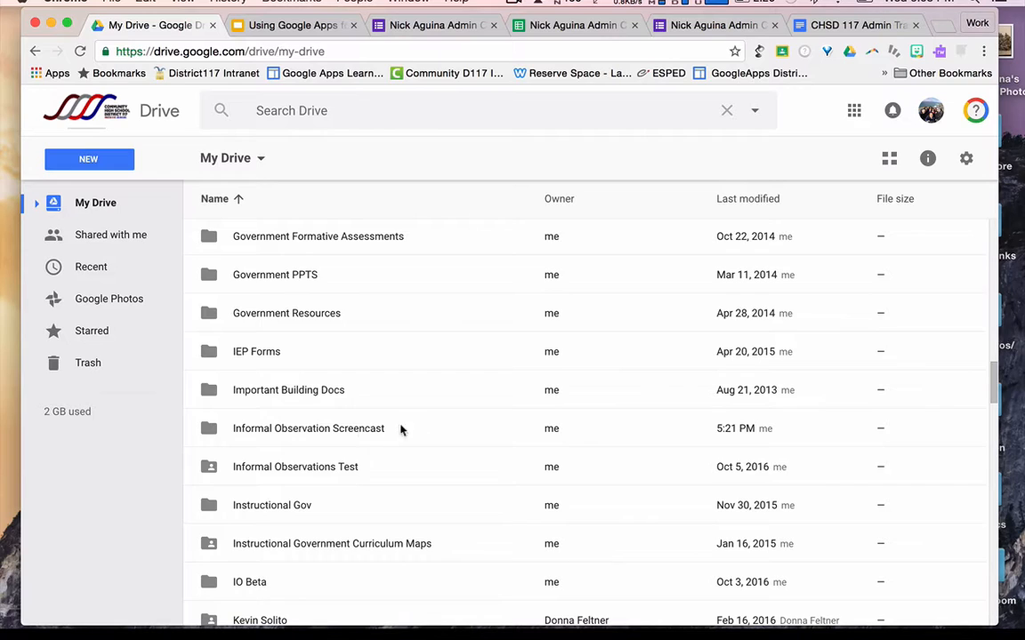
- Confirm Informal Observation Screencast > Teacher Informal Observations is empty in Drive, then return to the spreadsheet
{"action": "double_click", "coordinate": [418, 435]}
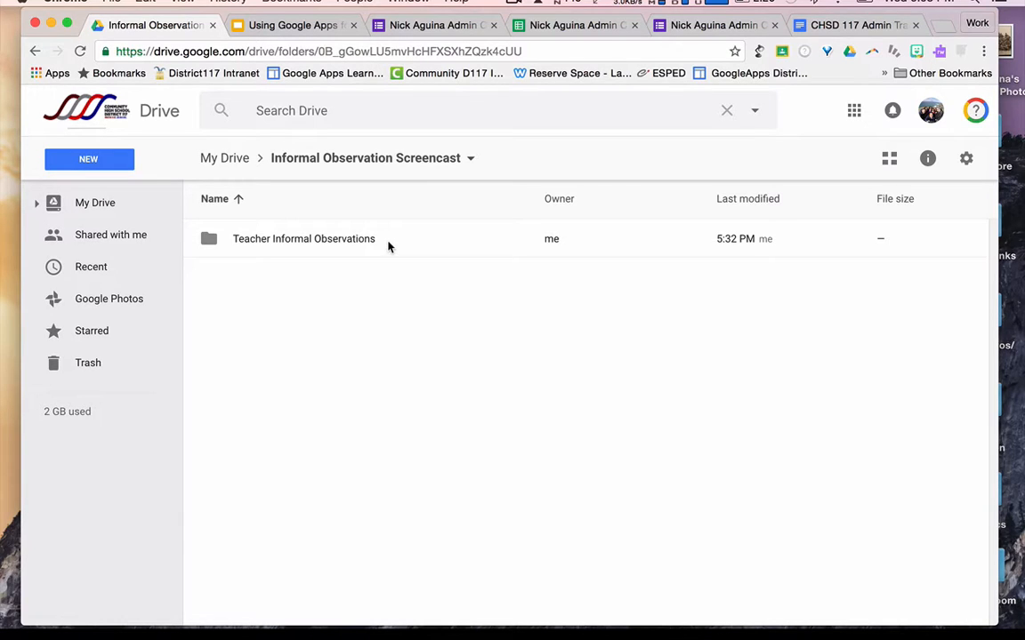
{"action": "double_click", "coordinate": [388, 243]}
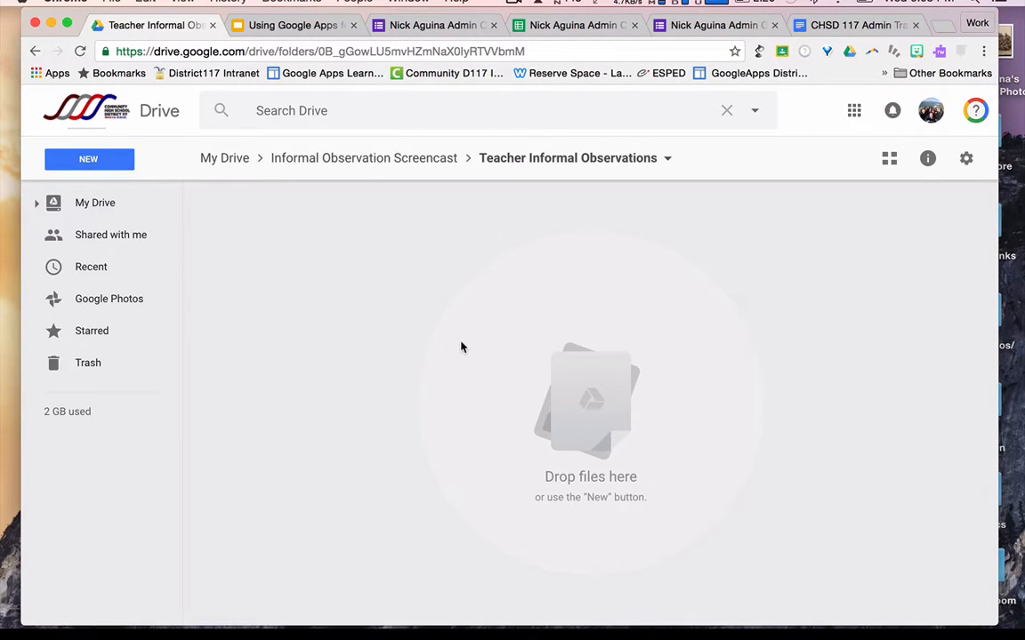
{"action": "left_click", "coordinate": [577, 27]}
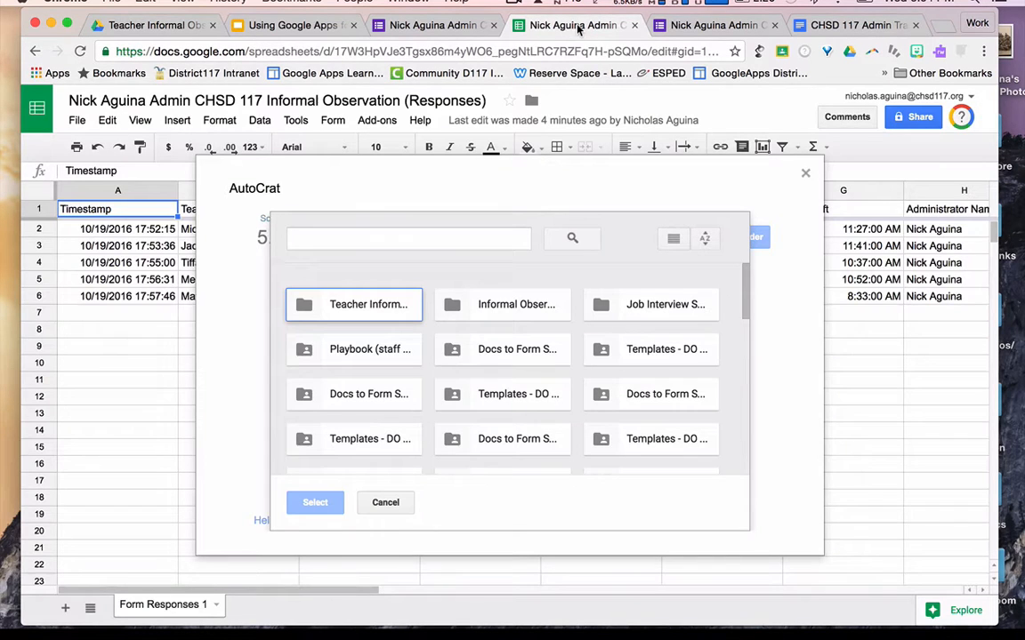
- Select Teacher Informal Observations as the destination folder and continue to step 6
{"action": "left_click", "coordinate": [389, 308]}
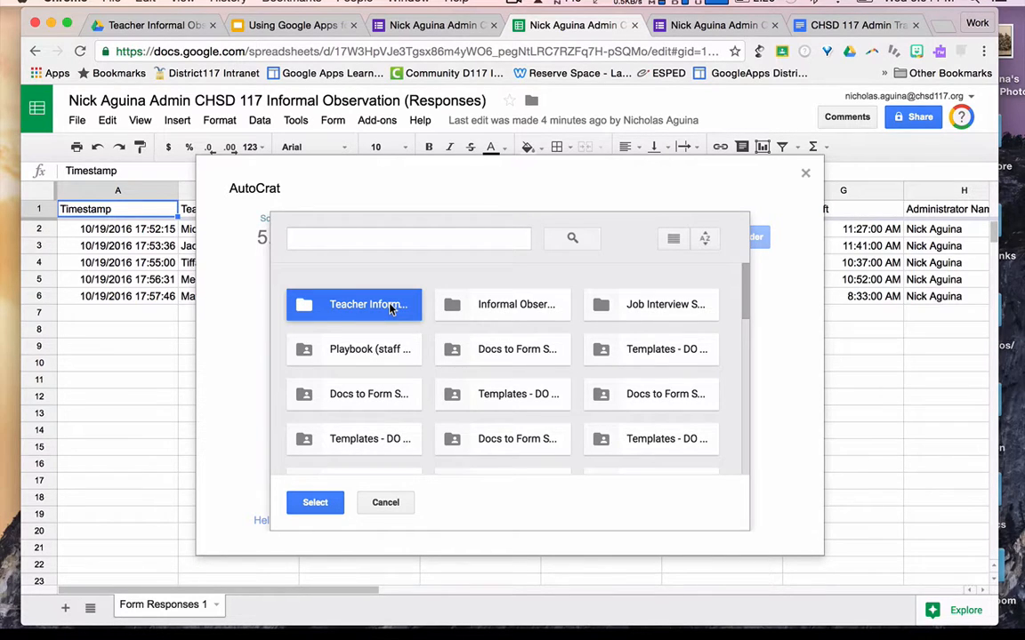
{"action": "double_click", "coordinate": [390, 309]}
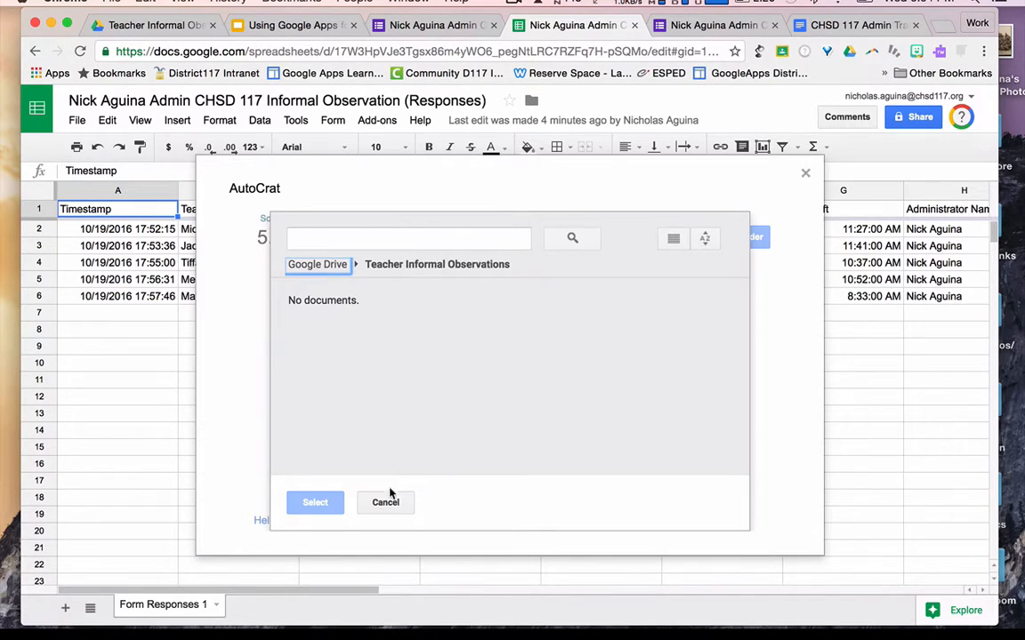
{"action": "left_click", "coordinate": [326, 265]}
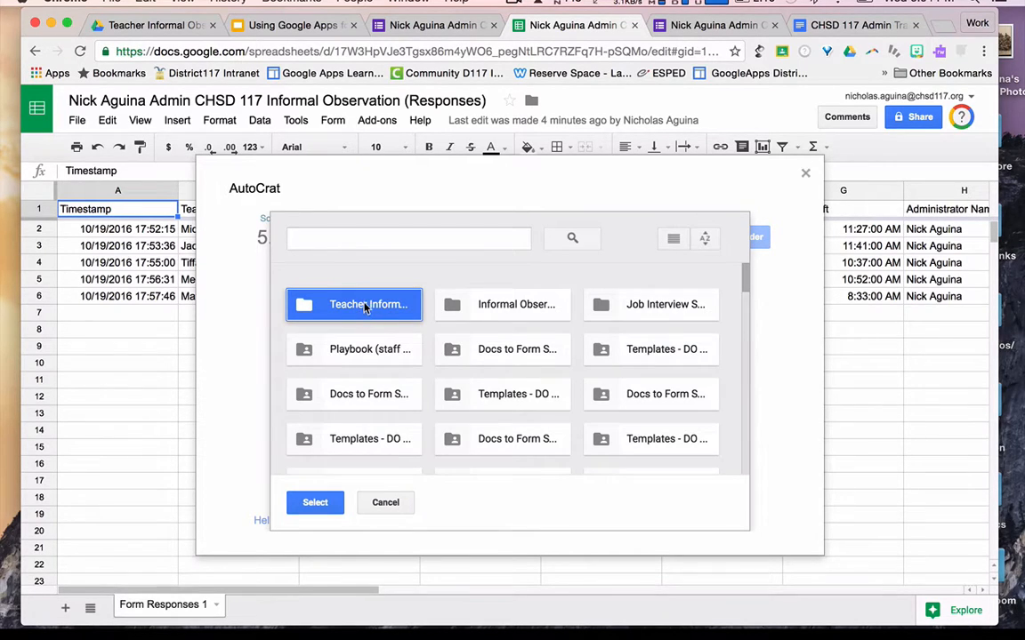
{"action": "left_click", "coordinate": [438, 307]}
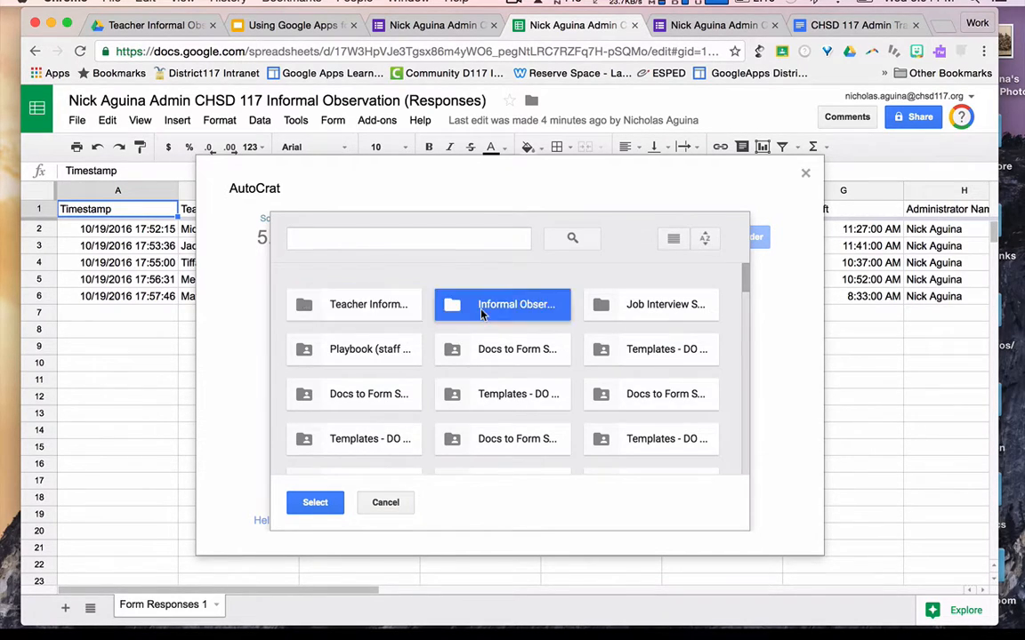
{"action": "left_click", "coordinate": [382, 311]}
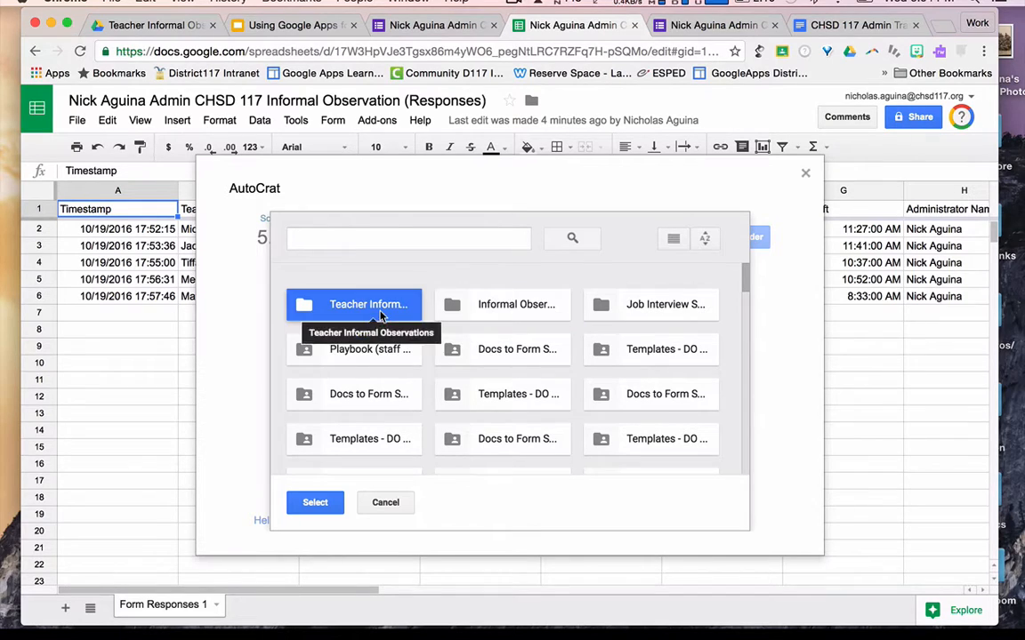
{"action": "left_click", "coordinate": [320, 503]}
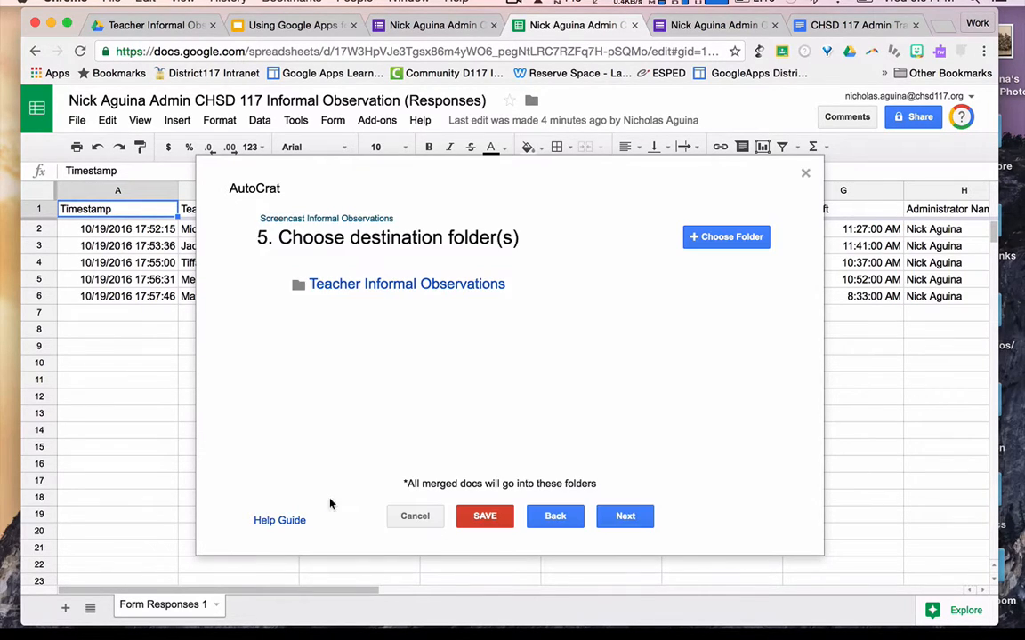
{"action": "left_click", "coordinate": [625, 518]}
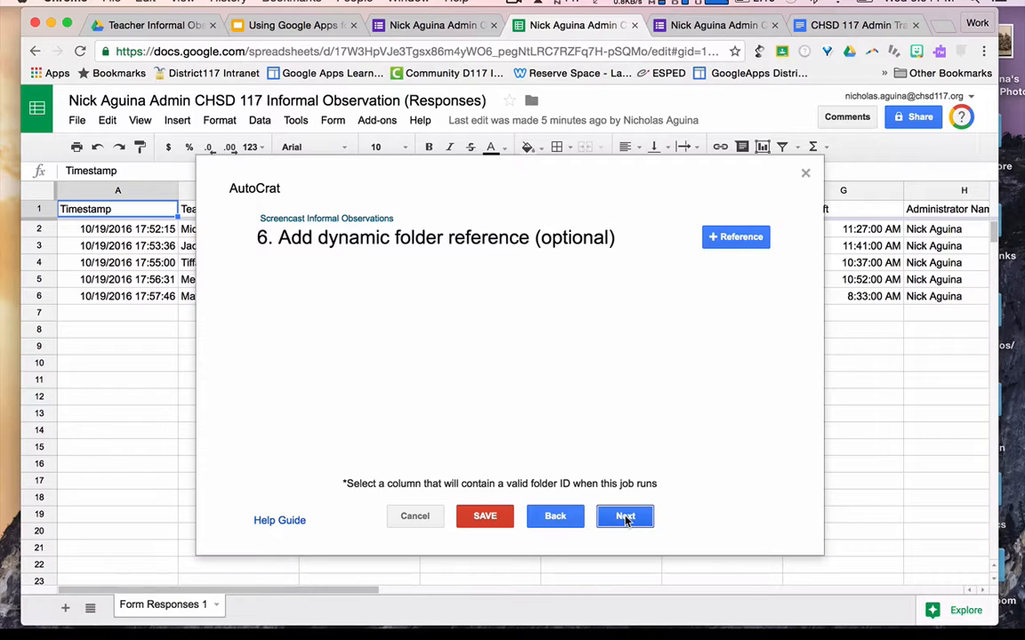
- Skip the dynamic folder reference and merge condition steps to reach Share docs & send emails
{"action": "left_click", "coordinate": [625, 518]}
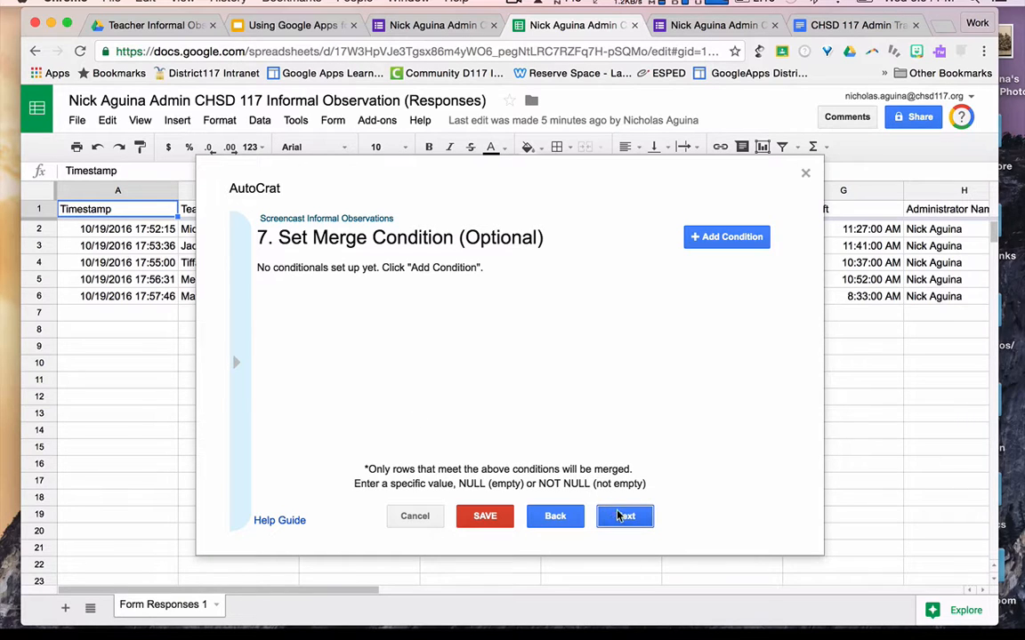
{"action": "left_click", "coordinate": [620, 517]}
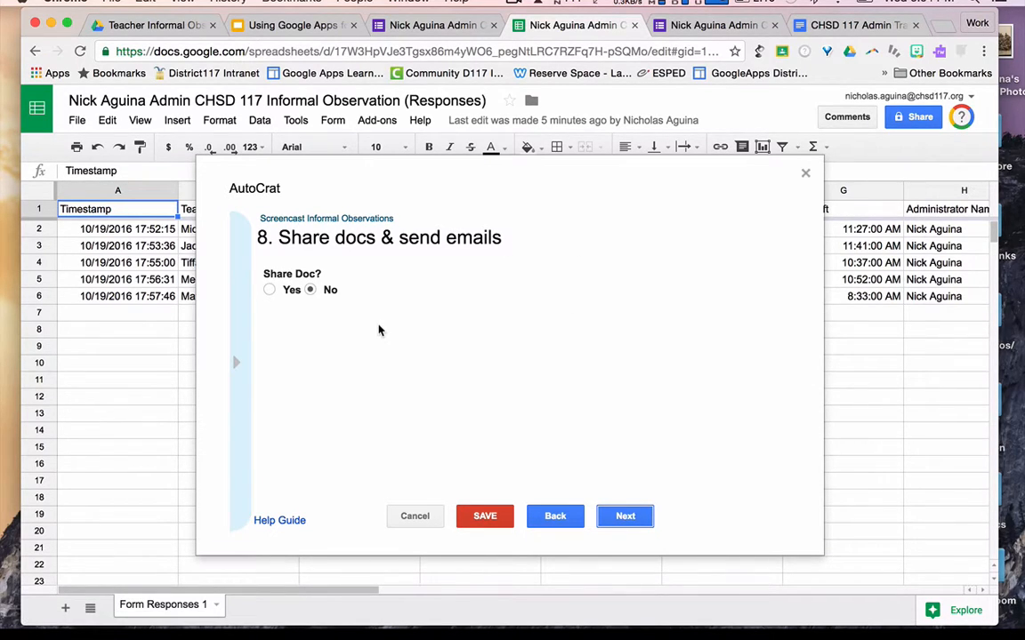
- Turn on sharing of merged docs with the 'editable doc' share type
{"action": "left_click", "coordinate": [269, 292]}
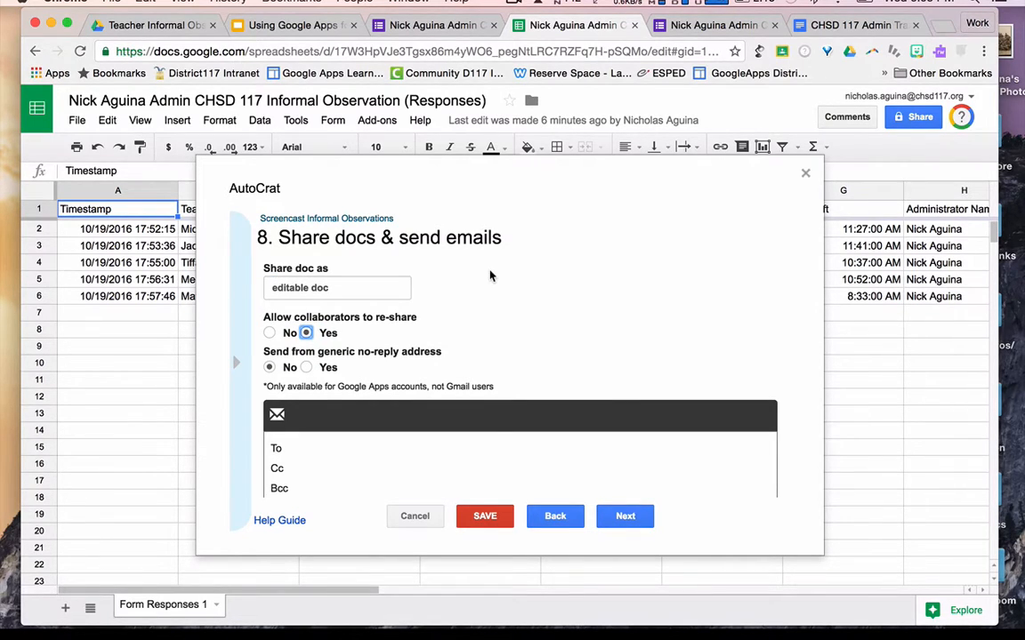
{"action": "left_click", "coordinate": [401, 290]}
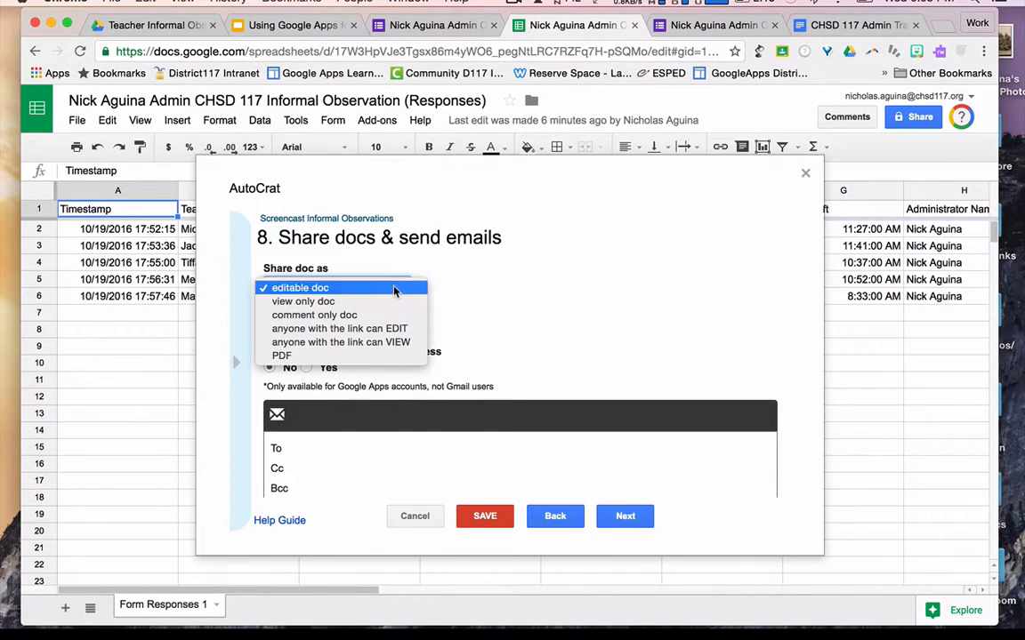
{"action": "left_click", "coordinate": [470, 289]}
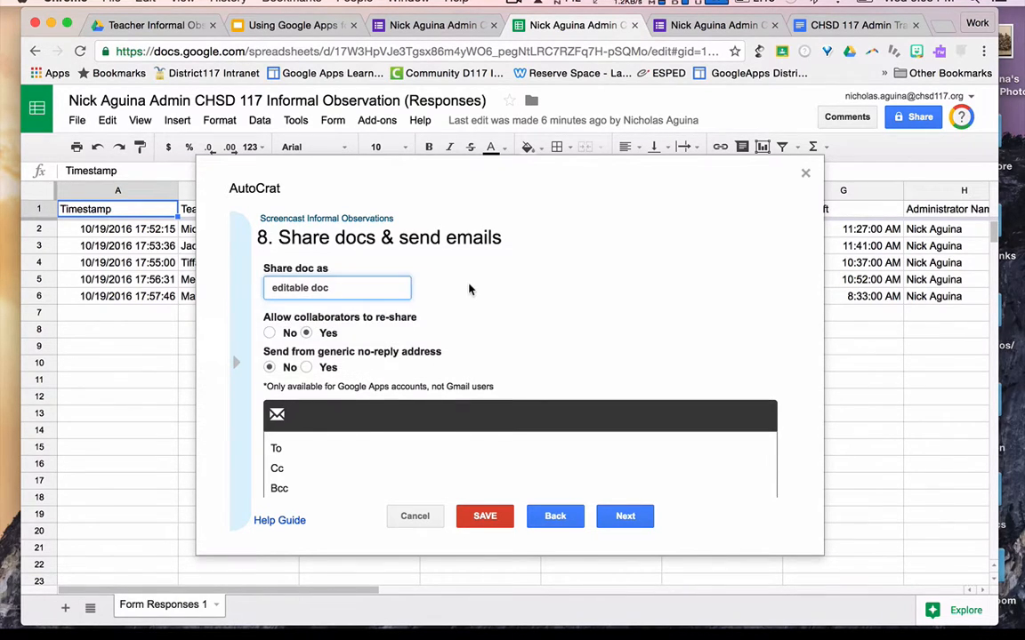
{"action": "scroll", "coordinate": [470, 289], "scroll_direction": "down", "scroll_amount": 2}
{"action": "scroll", "coordinate": [469, 289], "scroll_direction": "up", "scroll_amount": 1}
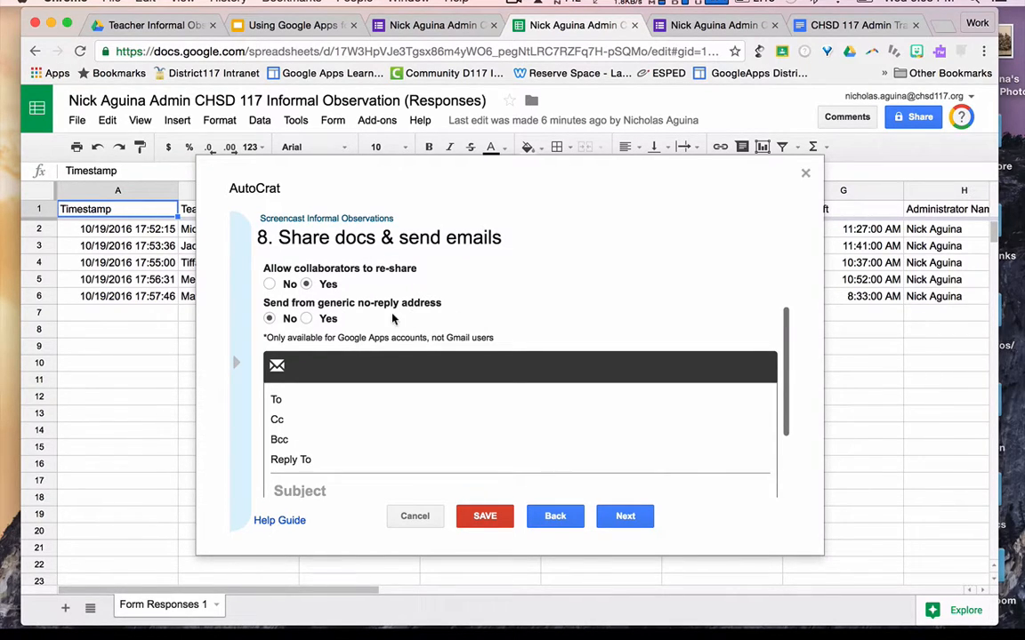
{"action": "mouse_move", "coordinate": [404, 325]}
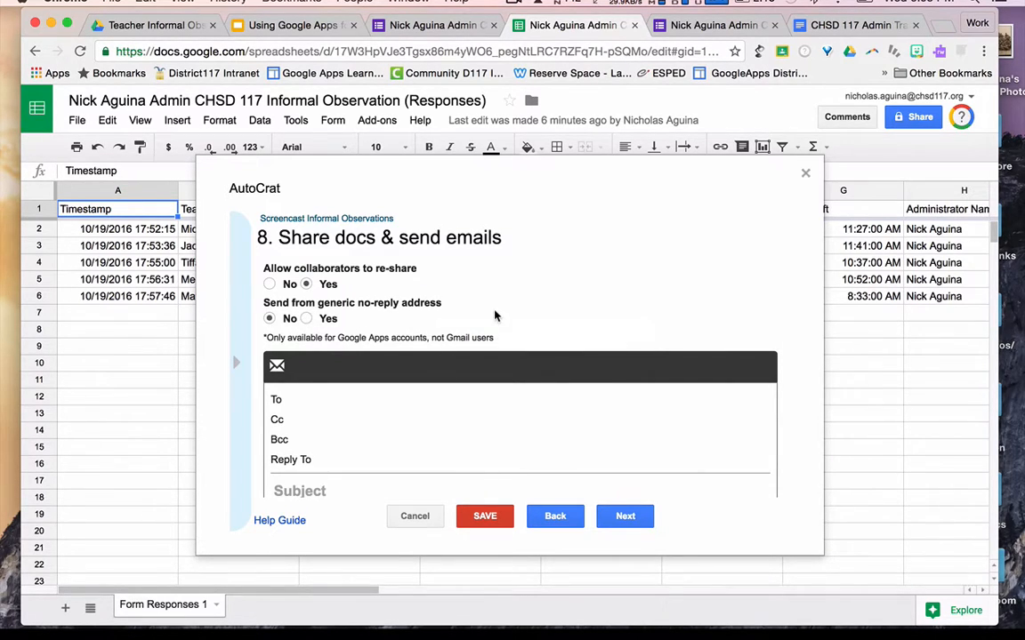
{"action": "scroll", "coordinate": [400, 338], "scroll_direction": "down", "scroll_amount": 1}
{"action": "scroll", "coordinate": [338, 352], "scroll_direction": "down", "scroll_amount": 1}
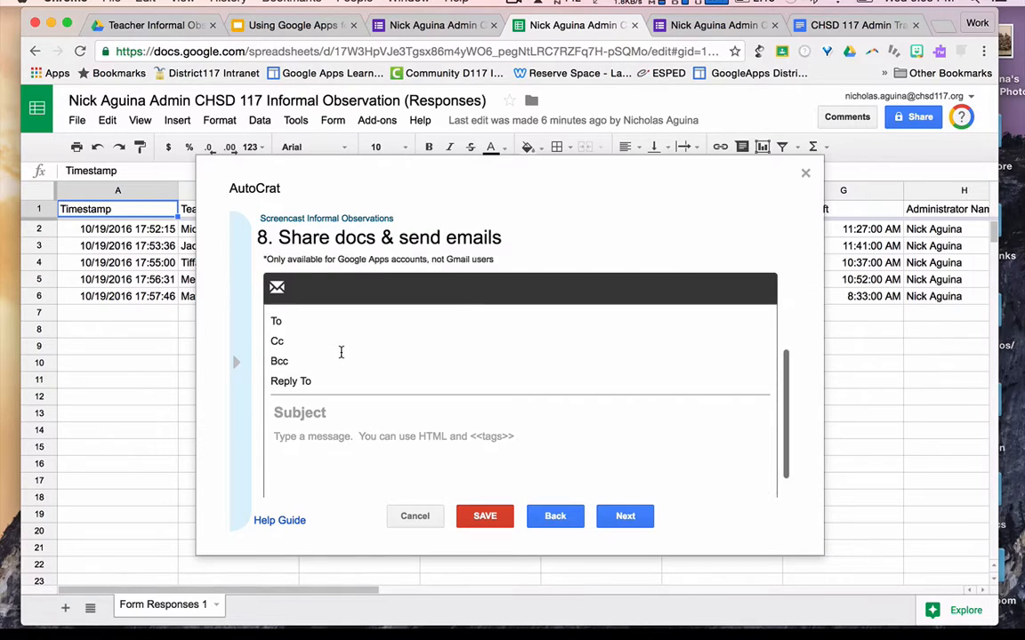
{"action": "scroll", "coordinate": [341, 353], "scroll_direction": "down", "scroll_amount": 1}
{"action": "scroll", "coordinate": [341, 352], "scroll_direction": "up", "scroll_amount": 2}
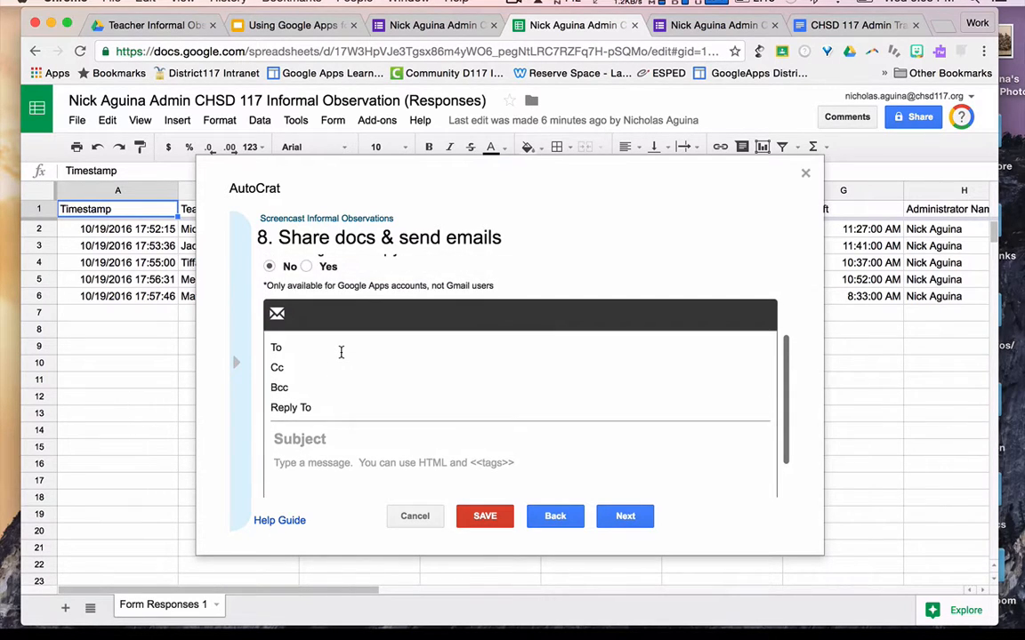
{"action": "scroll", "coordinate": [341, 352], "scroll_direction": "down", "scroll_amount": 1}
{"action": "scroll", "coordinate": [341, 352], "scroll_direction": "up", "scroll_amount": 1}
- Address the email To <<Teacher Email>>, checking the question name in the form
{"action": "left_click", "coordinate": [348, 309]}
{"action": "scroll", "coordinate": [348, 307], "scroll_direction": "up", "scroll_amount": 1}
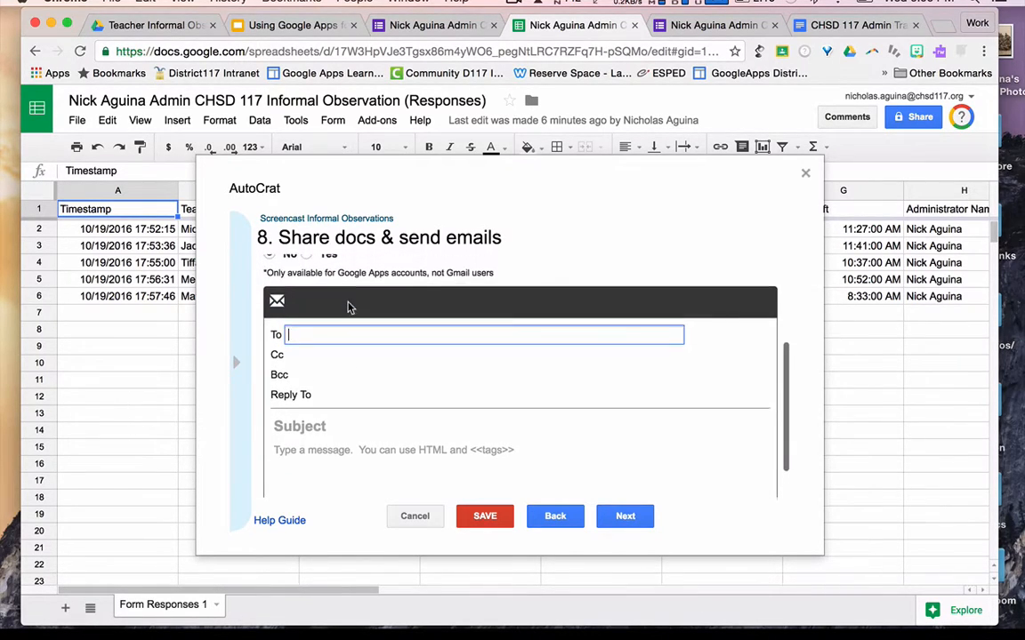
{"action": "scroll", "coordinate": [348, 307], "scroll_direction": "down", "scroll_amount": 1}
{"action": "type", "text": "<"}
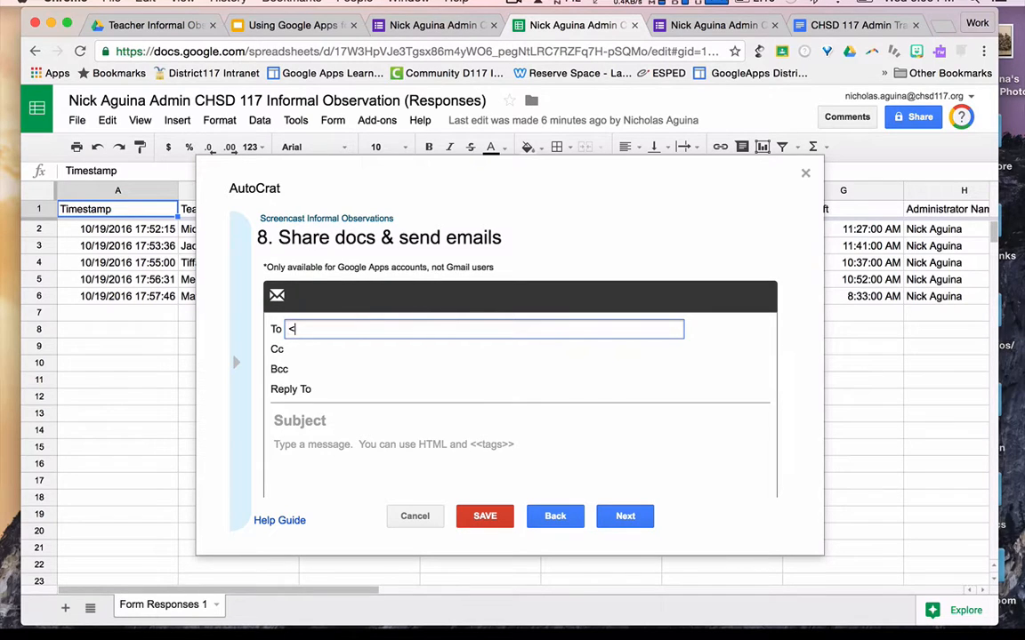
{"action": "type", "text": "<Te"}
{"action": "type", "text": "acher Email>>"}
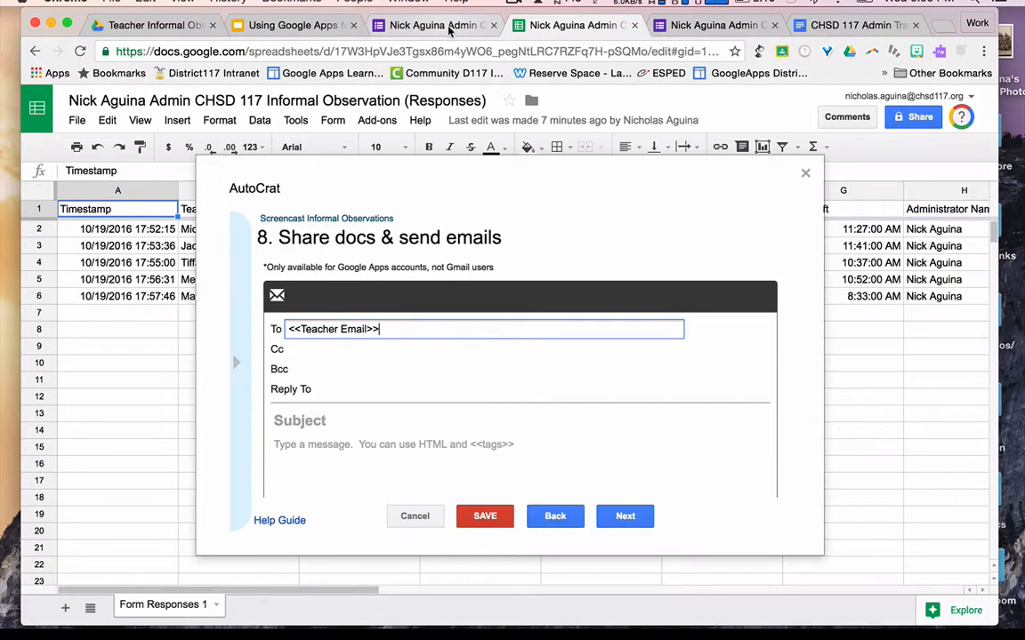
{"action": "left_click", "coordinate": [410, 27]}
{"action": "left_click", "coordinate": [455, 213]}
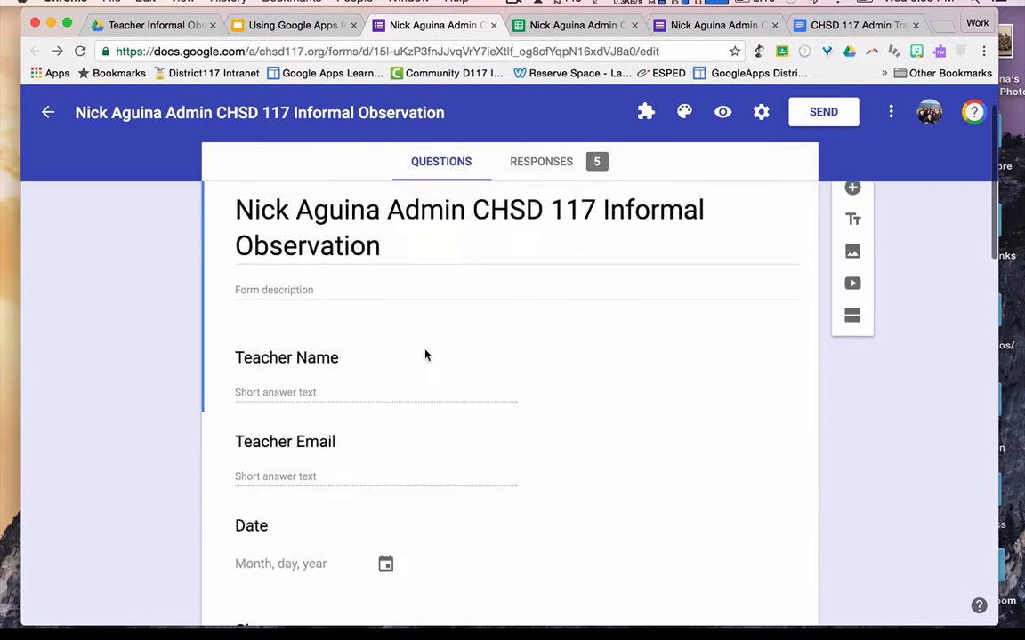
{"action": "scroll", "coordinate": [425, 355], "scroll_direction": "down", "scroll_amount": 1}
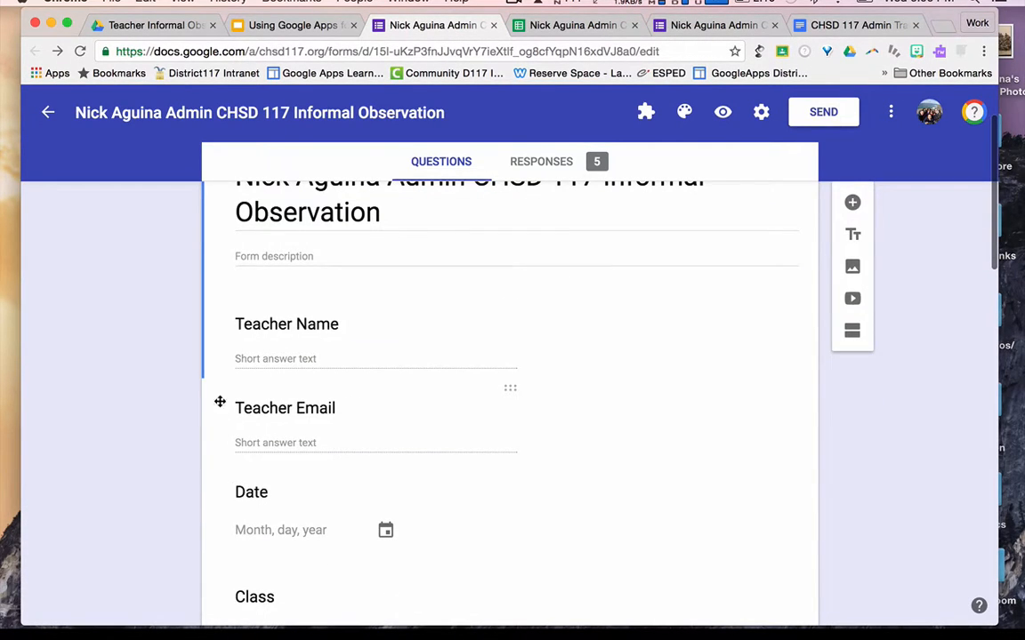
{"action": "left_click", "coordinate": [569, 25]}
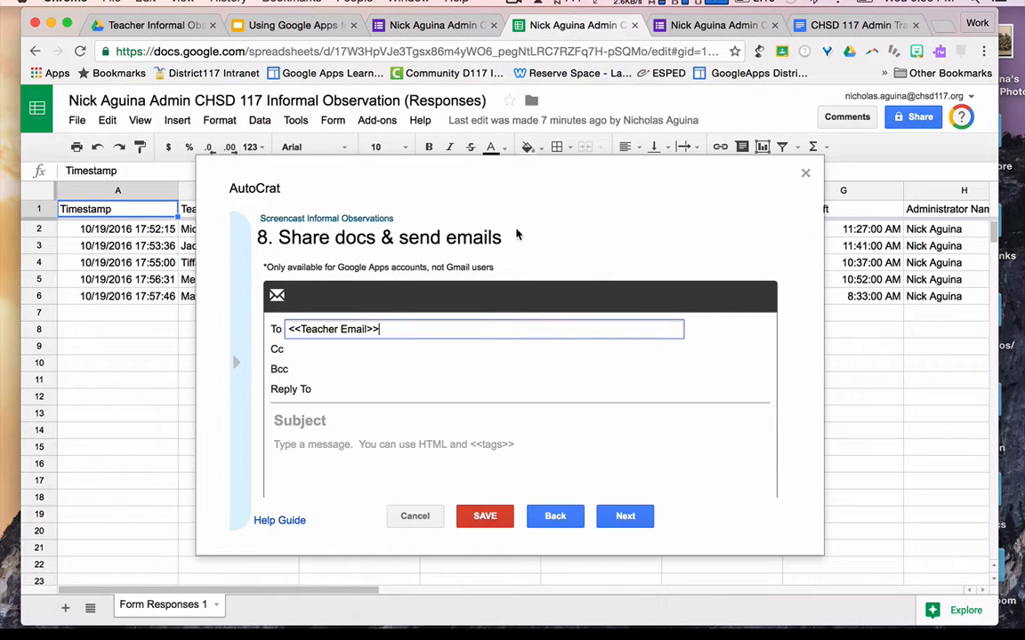
- Copy the email to <<Administrator Email>> in Cc, verifying the field name in the form
{"action": "scroll", "coordinate": [423, 389], "scroll_direction": "down", "scroll_amount": 1}
{"action": "left_click", "coordinate": [359, 341]}
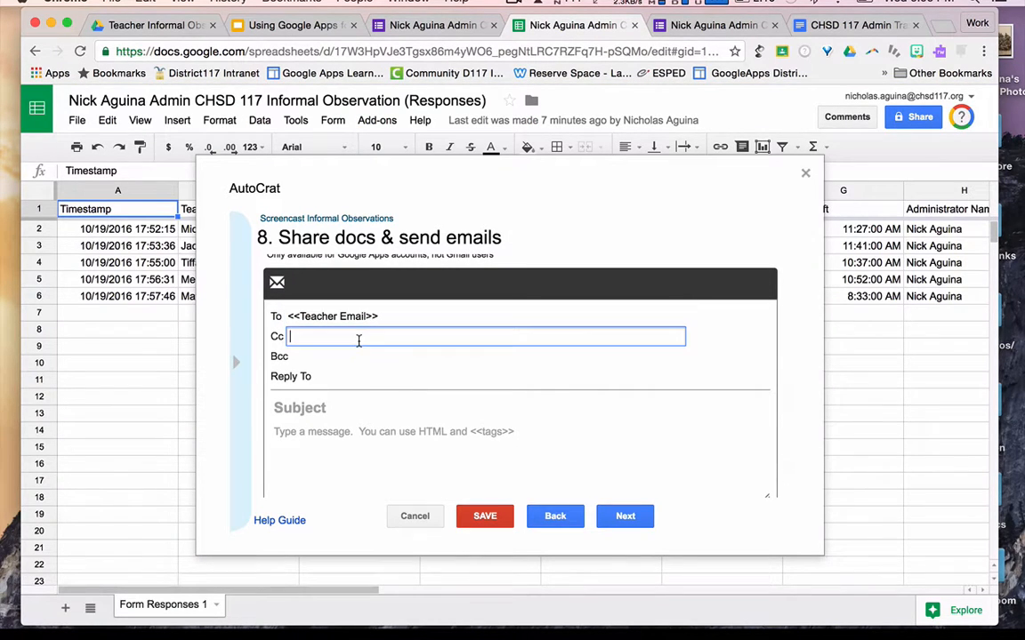
{"action": "type", "text": "<<Administrator Email>>"}
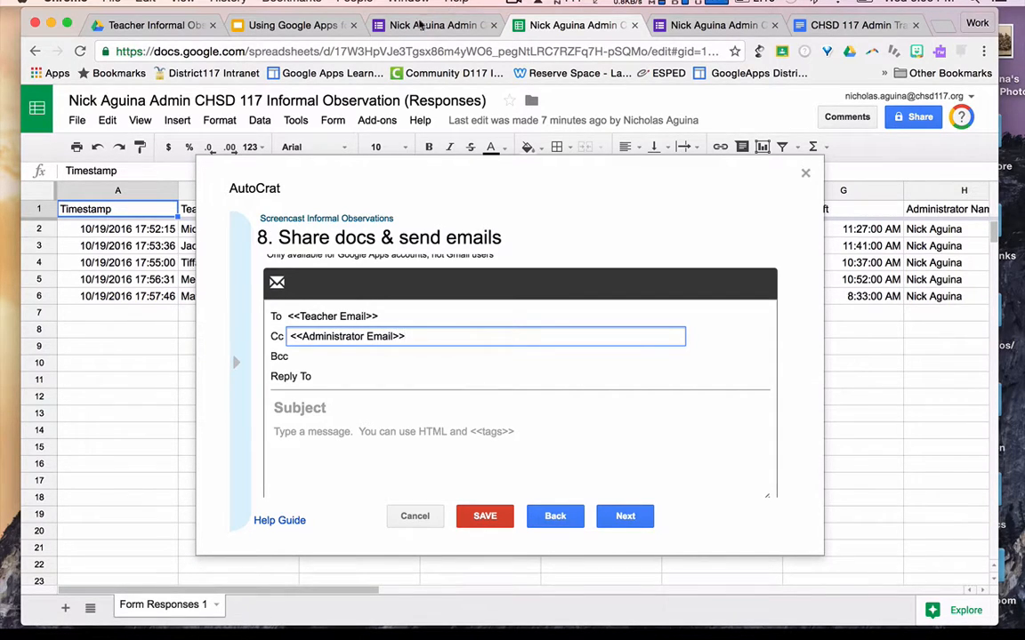
{"action": "left_click", "coordinate": [380, 24]}
{"action": "scroll", "coordinate": [472, 442], "scroll_direction": "down", "scroll_amount": 5}
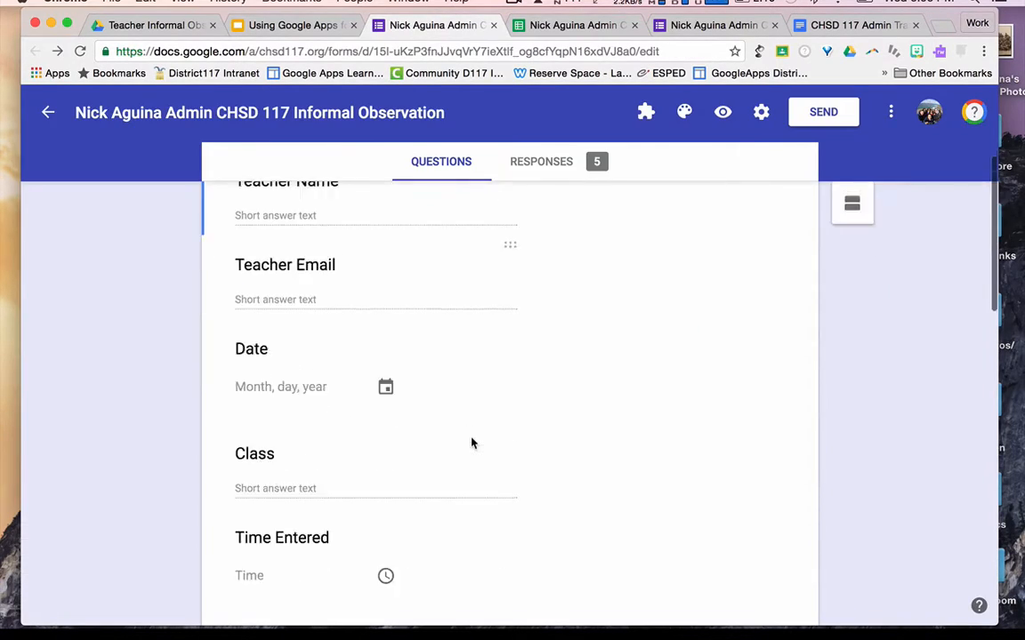
{"action": "scroll", "coordinate": [471, 442], "scroll_direction": "down", "scroll_amount": 3}
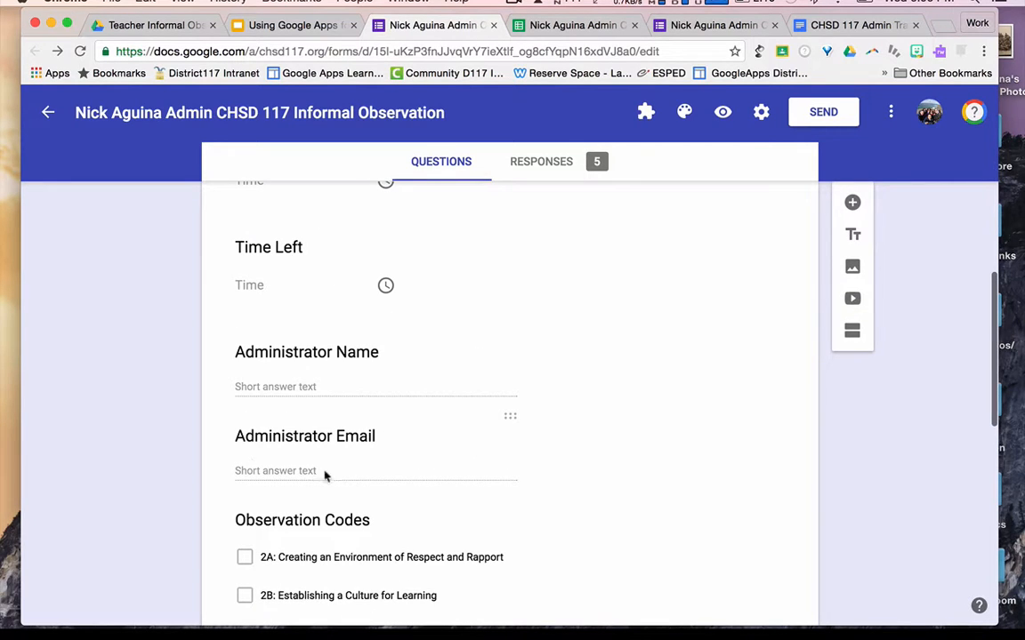
{"action": "left_click", "coordinate": [523, 27]}
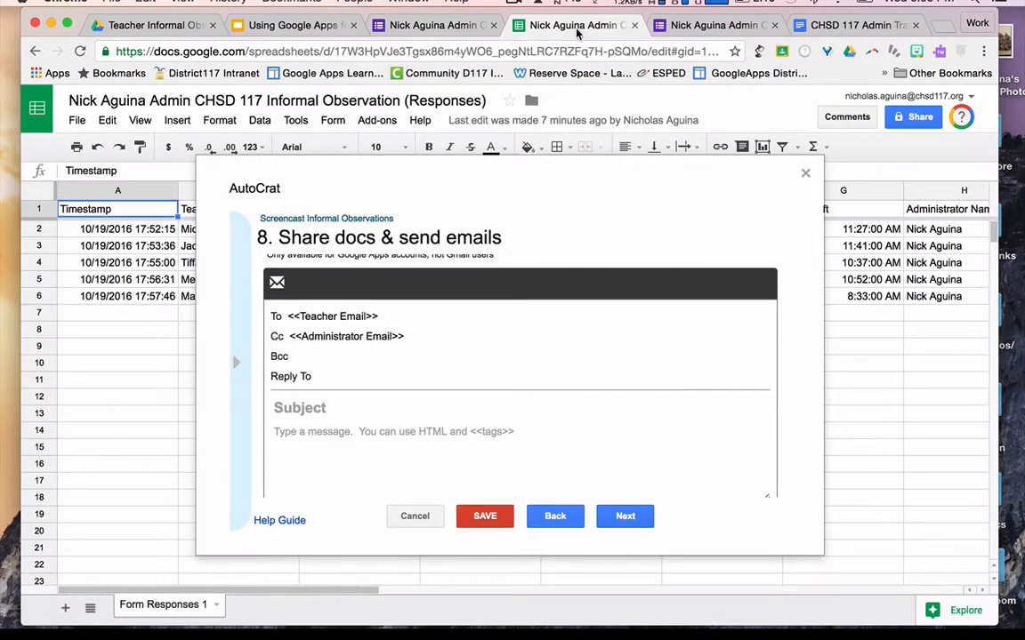
{"action": "left_click", "coordinate": [353, 406]}
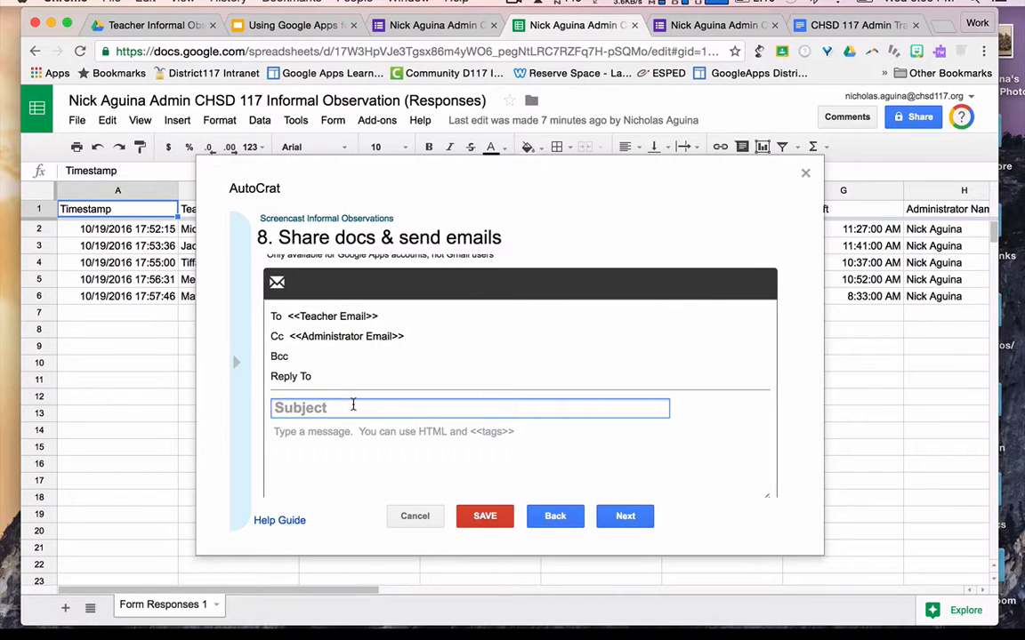
- Set the subject to '<<Teacher Name>> Informal 10.19.2016' and start the body greeting <<Teacher Name>>
{"action": "type", "text": "<<Teacher Name>> Informal"}
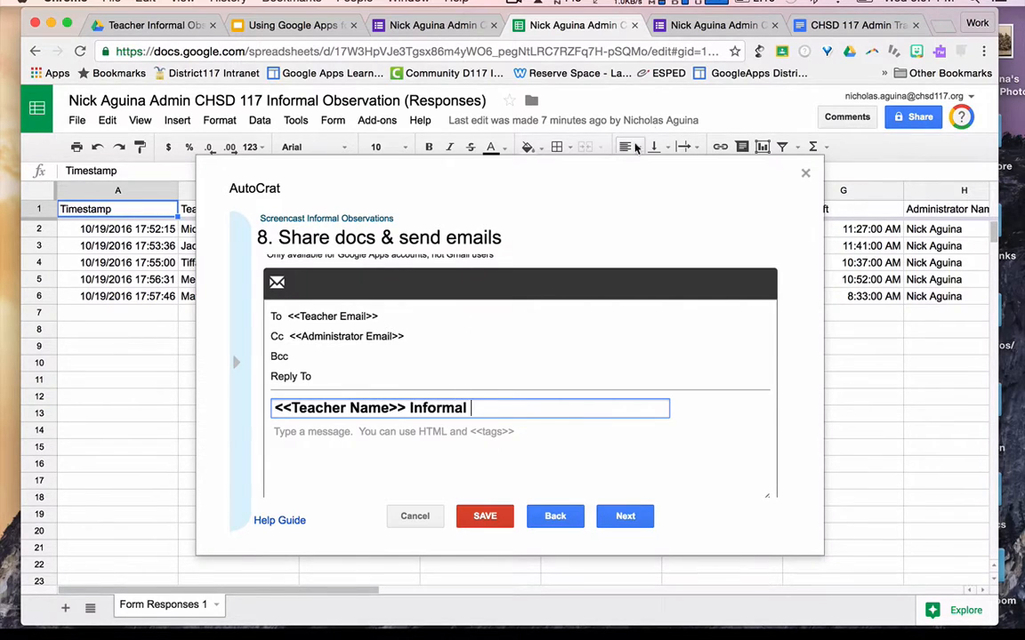
{"action": "type", "text": " 10.19.201"}
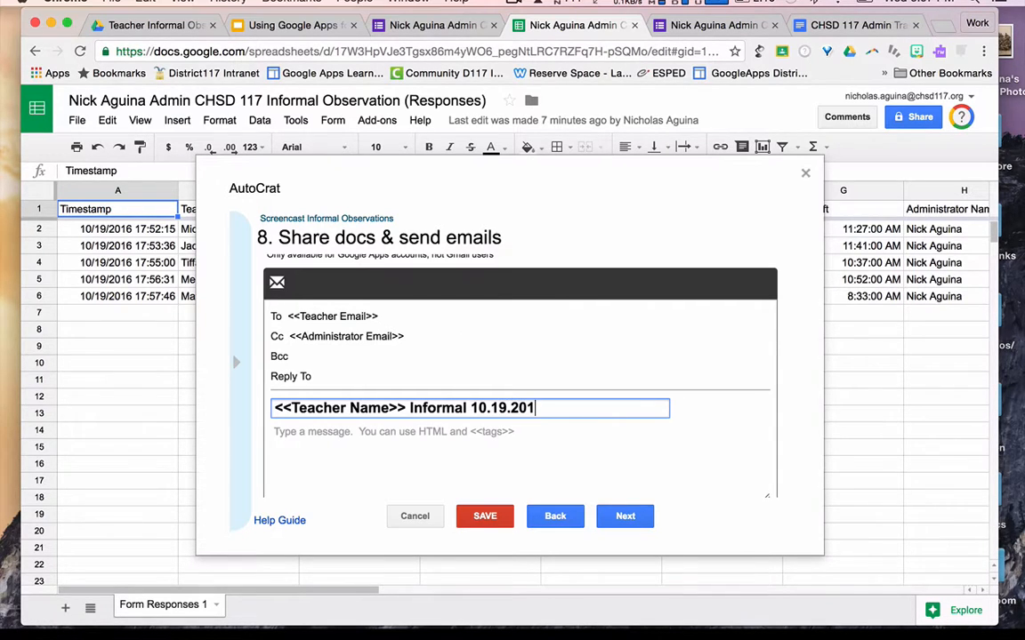
{"action": "type", "text": "6"}
{"action": "left_click", "coordinate": [306, 433]}
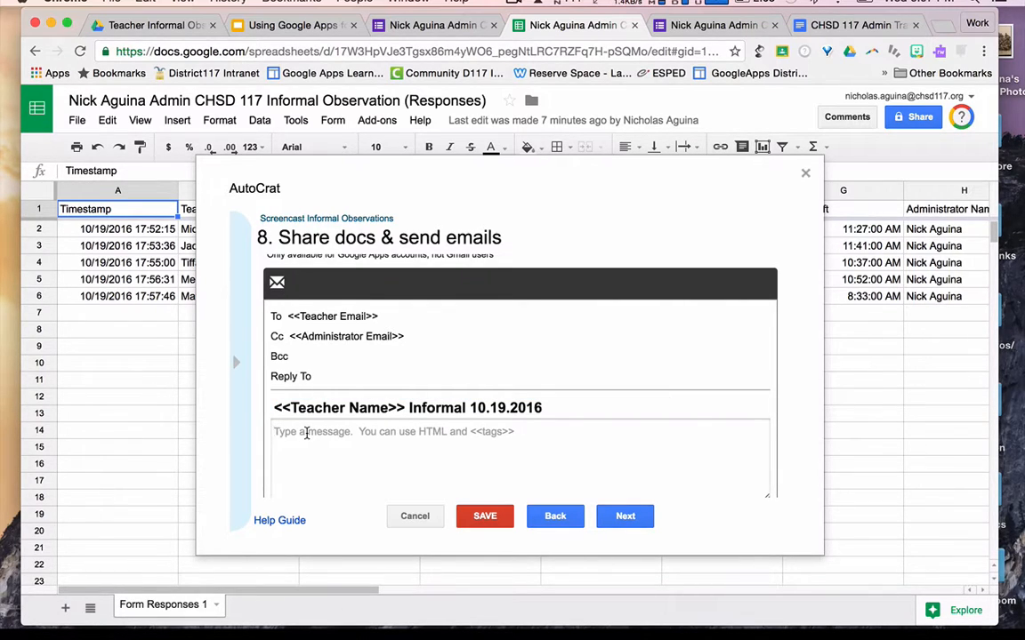
{"action": "type", "text": "<"}
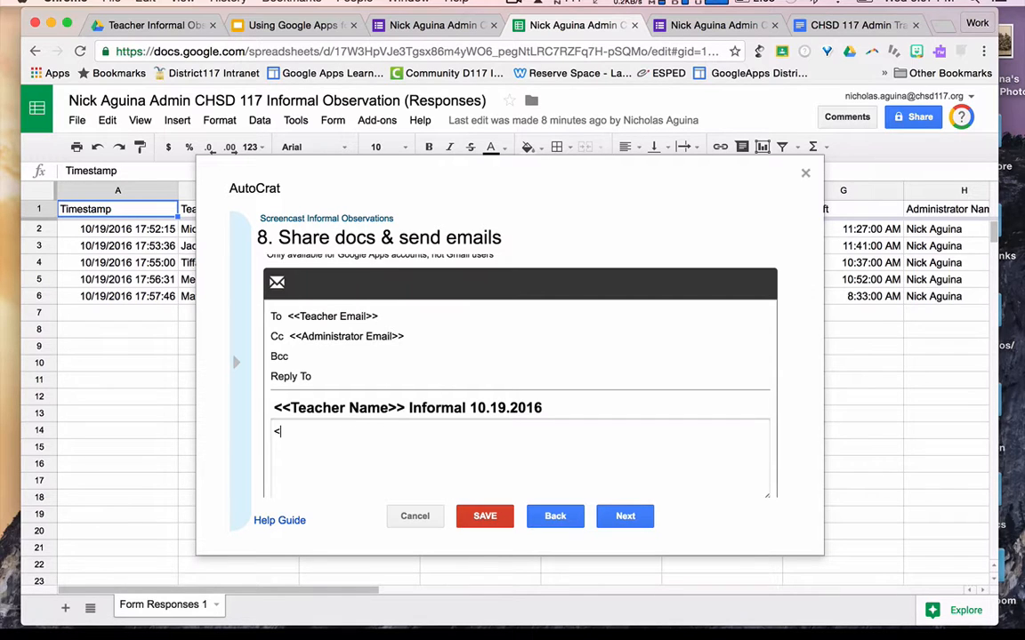
{"action": "type", "text": "<Teacher Name>>  "}
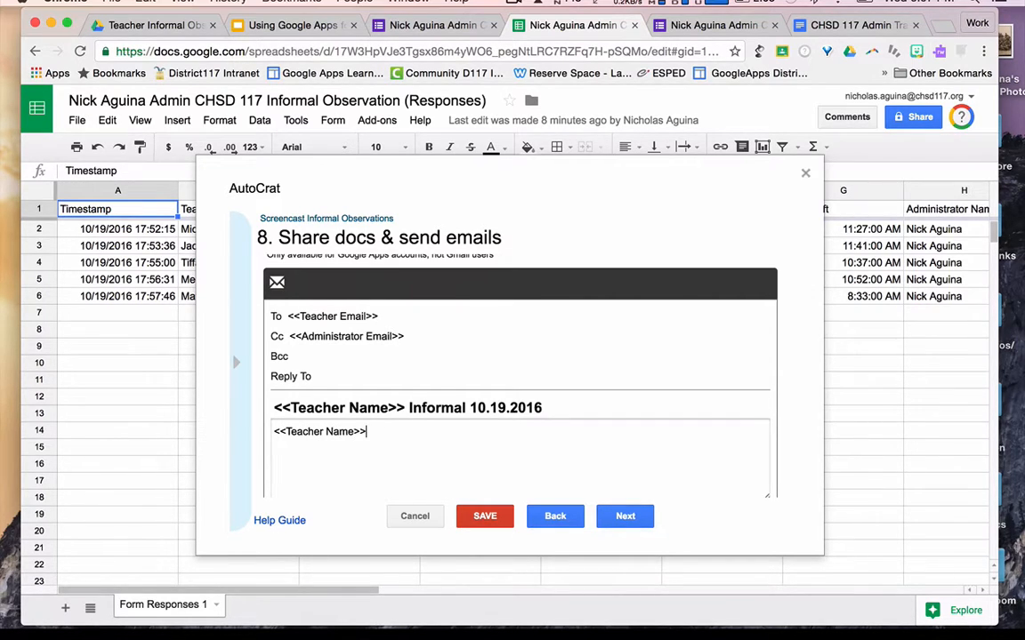
{"action": "type", "text": "Attached is your informal obs"}
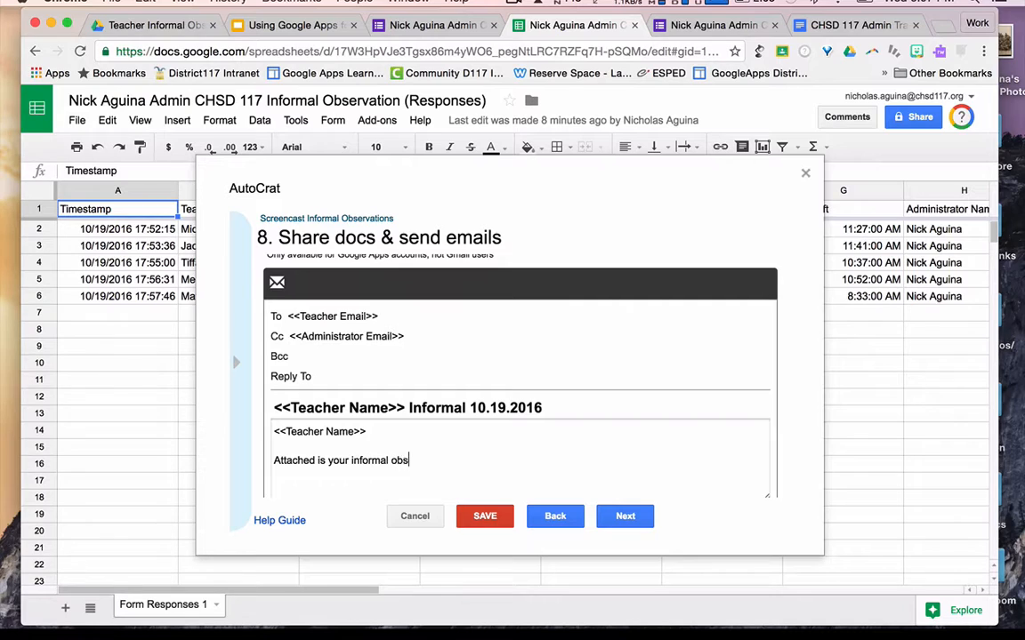
{"action": "type", "text": "ervation from today.  Ple"}
- Finish the body with 'Please contact me with any questions.' and the administrator's sign-off
{"action": "key", "text": "BackSpace"}
{"action": "type", "text": "leawse"}
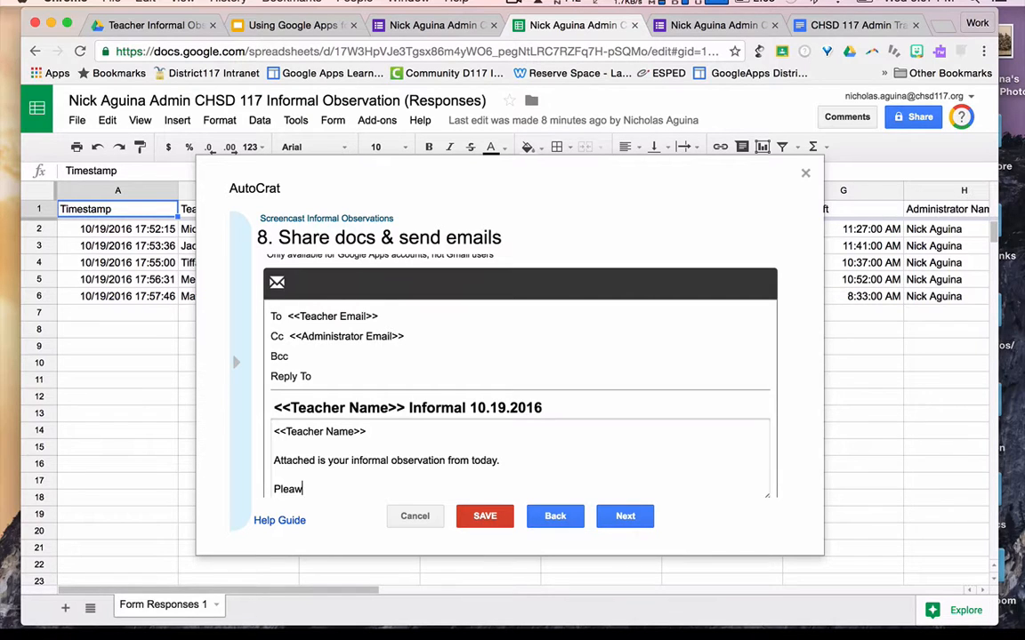
{"action": "key", "text": "BackSpace"}
{"action": "key", "text": "BackSpace"}
{"action": "type", "text": "se"}
{"action": "key", "text": "BackSpace"}
{"action": "key", "text": "BackSpace"}
{"action": "key", "text": "BackSpace"}
{"action": "type", "text": "se co"}
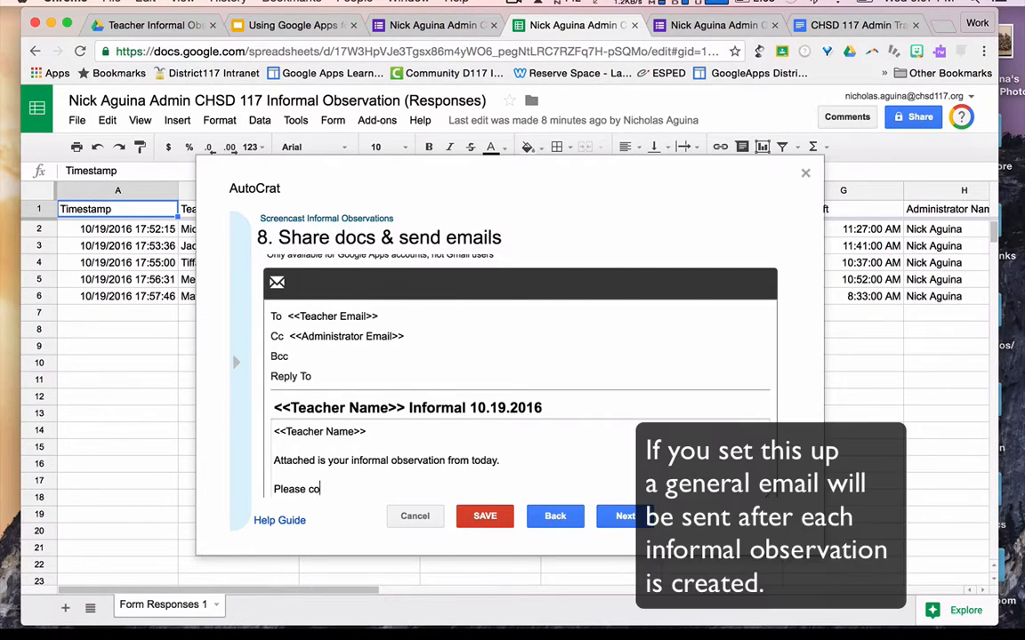
{"action": "type", "text": "ntact me with any "}
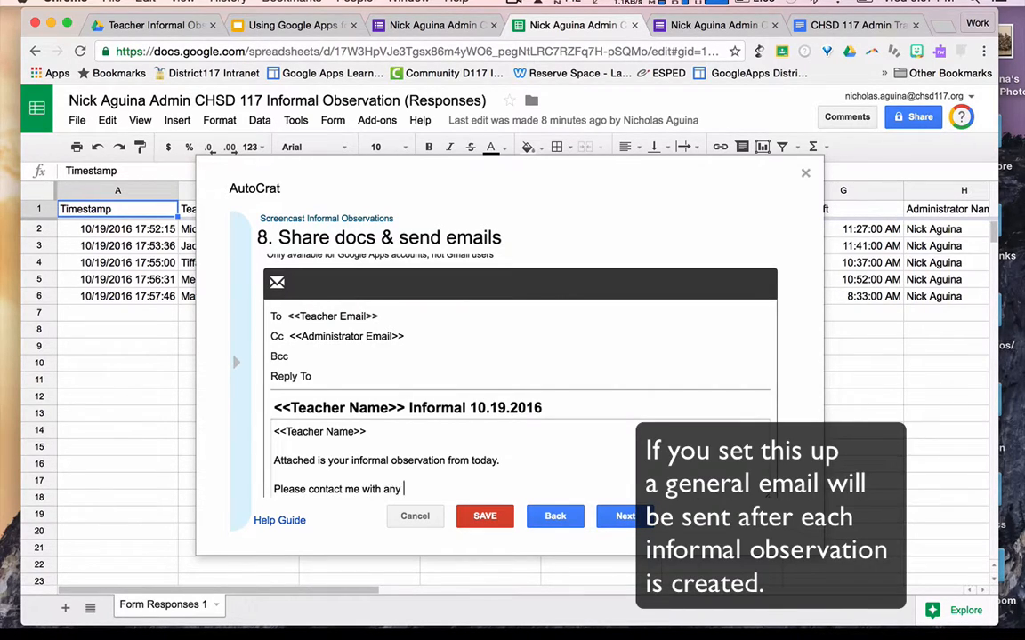
{"action": "type", "text": "questions."}
{"action": "key", "text": "Return"}
{"action": "key", "text": "Return"}
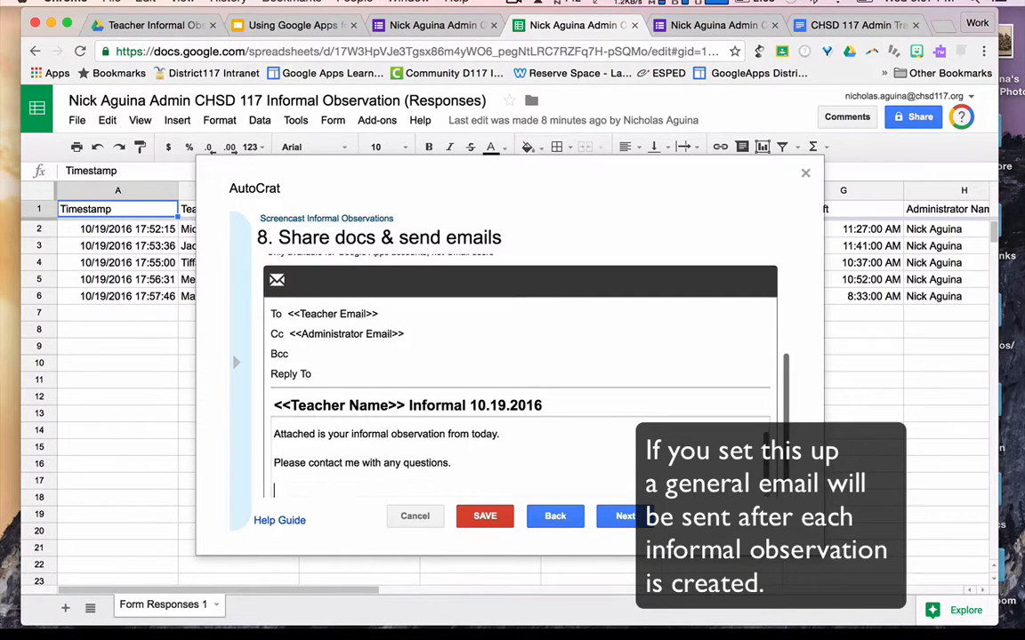
{"action": "type", "text": "Mr. Aguina"}
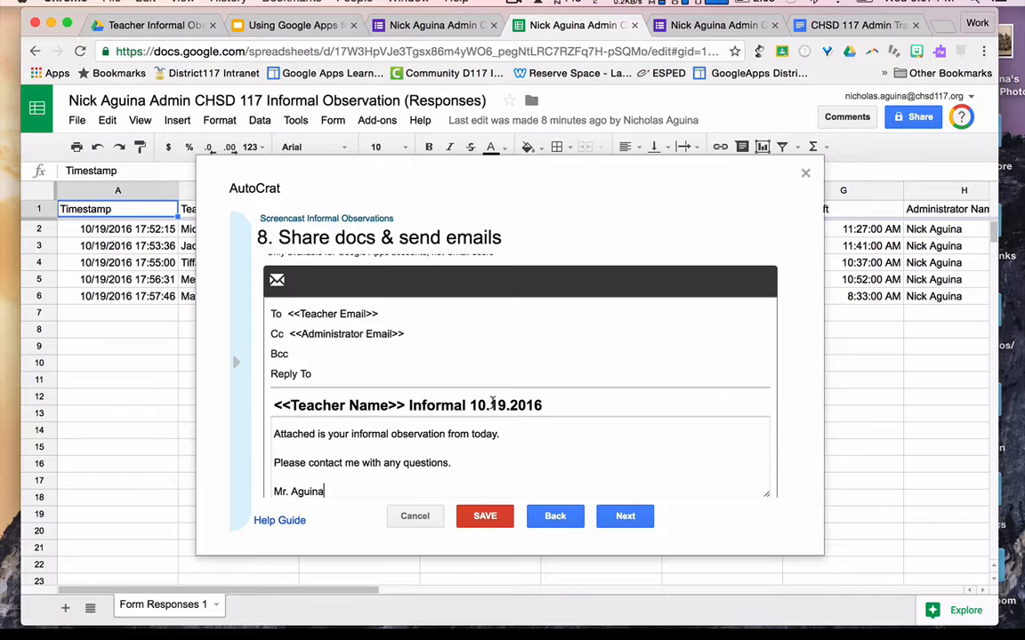
{"action": "scroll", "coordinate": [628, 466], "scroll_direction": "down", "scroll_amount": 1}
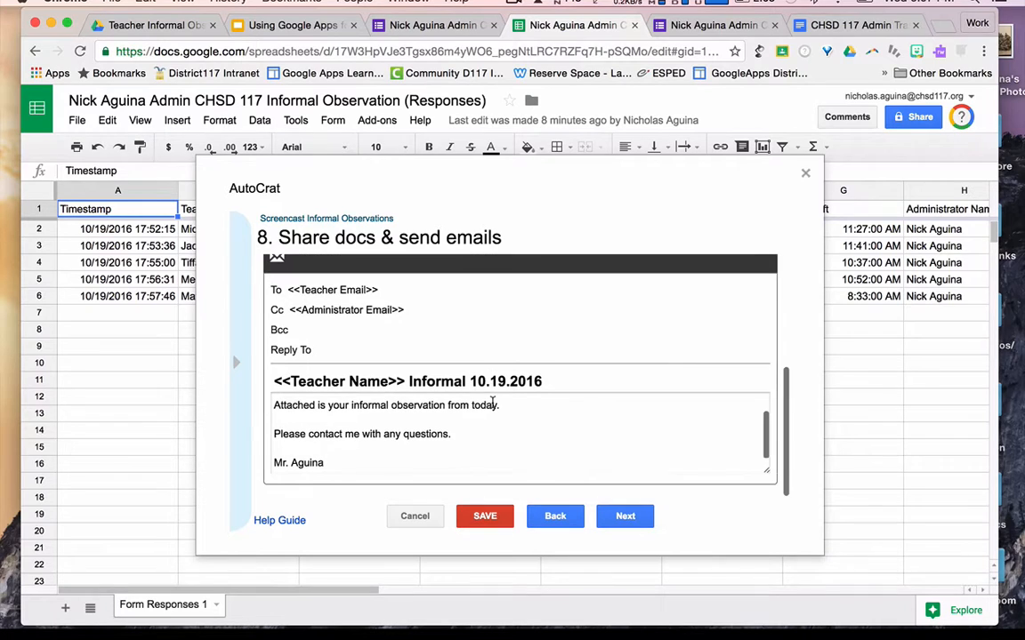
- Save the Screencast Informal Observations job with both triggers at No, run it, and close the jobs list
{"action": "left_click", "coordinate": [627, 517]}
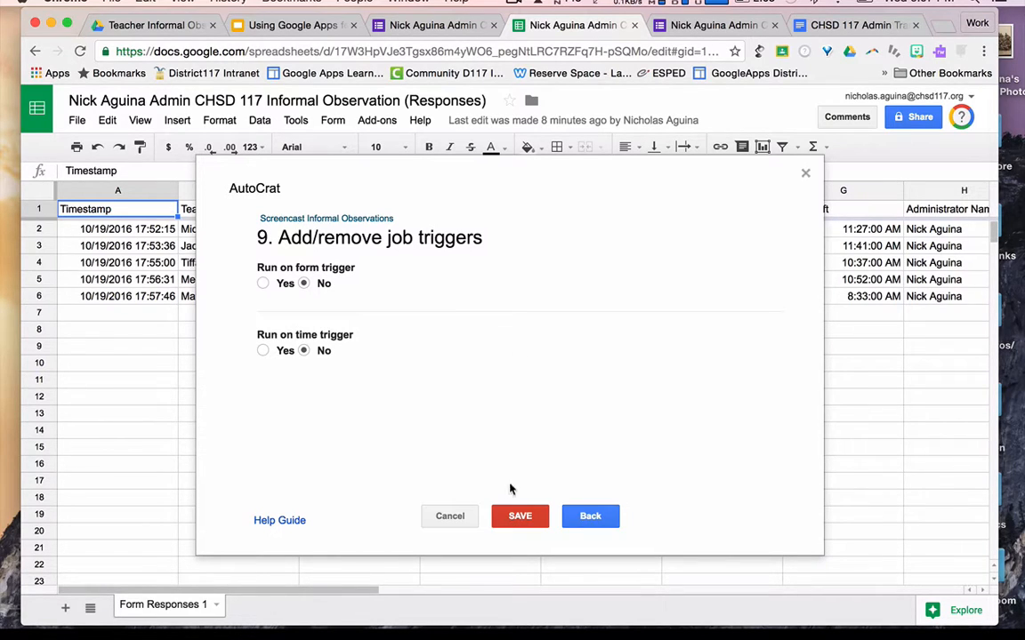
{"action": "left_click", "coordinate": [516, 515]}
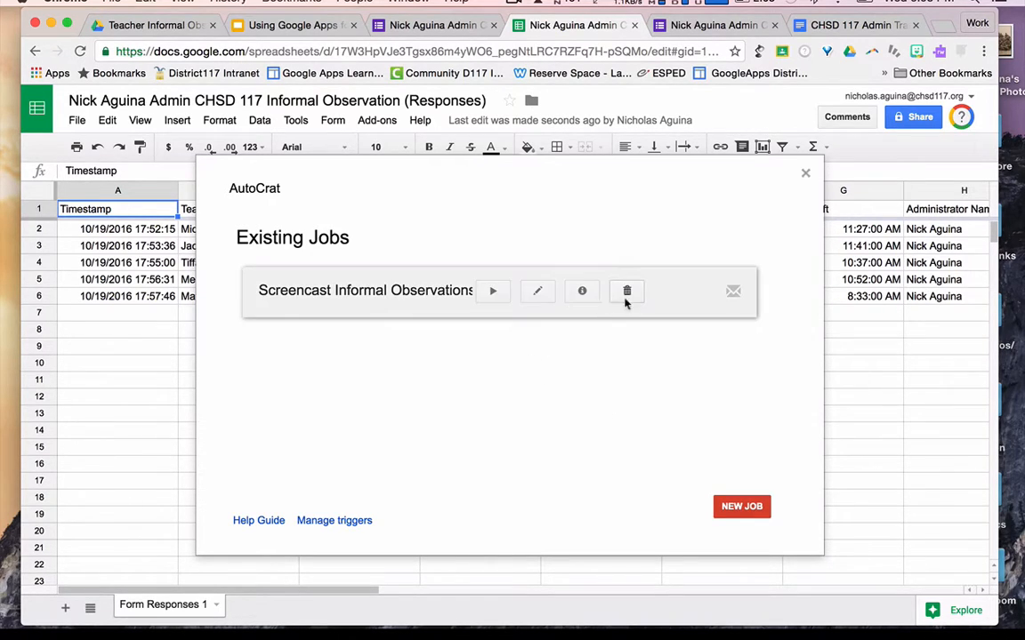
{"action": "mouse_move", "coordinate": [494, 297]}
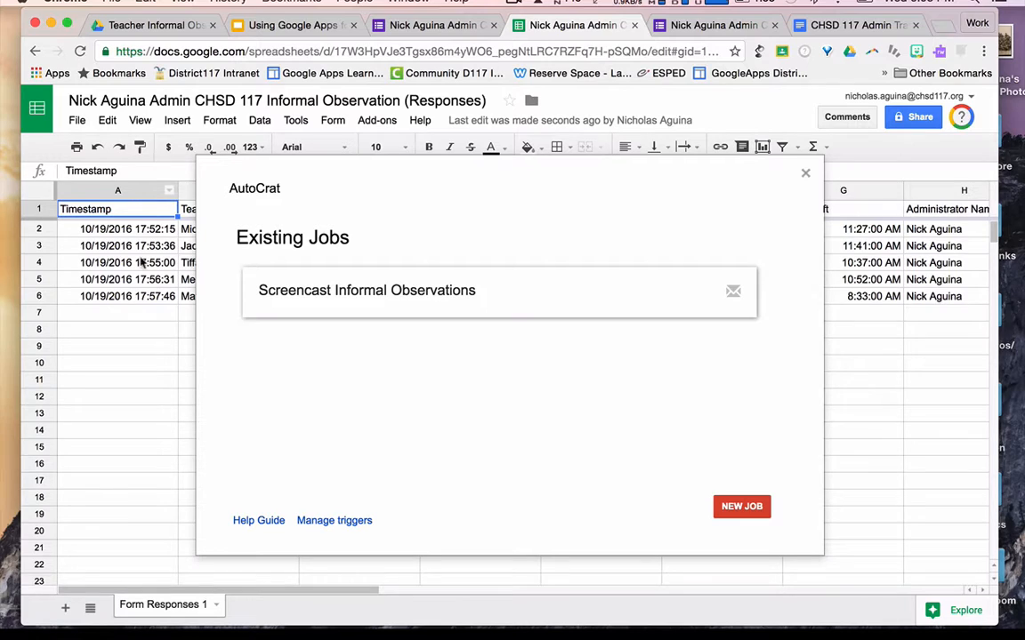
{"action": "mouse_move", "coordinate": [510, 319]}
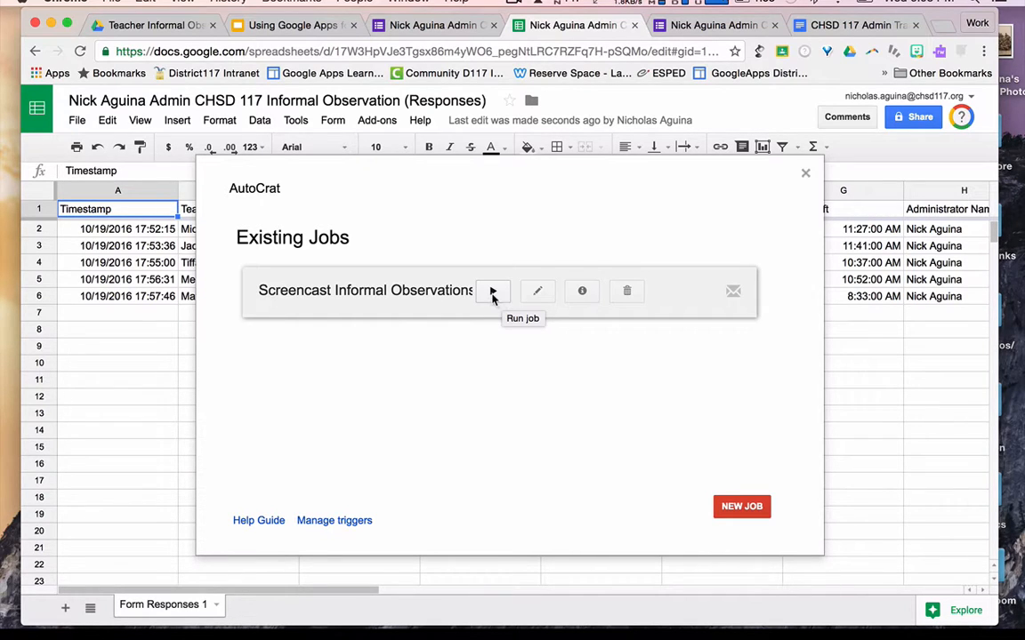
{"action": "left_click", "coordinate": [493, 294]}
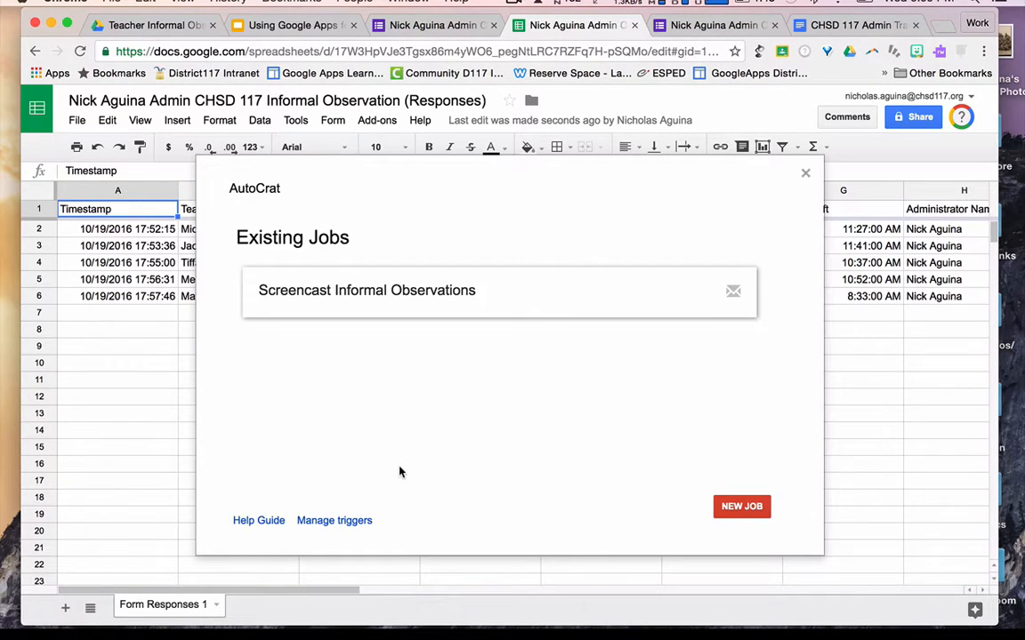
{"action": "left_click", "coordinate": [806, 175]}
- Open the first generated doc in the Teacher Informal Observations Drive folder
{"action": "left_click", "coordinate": [165, 25]}
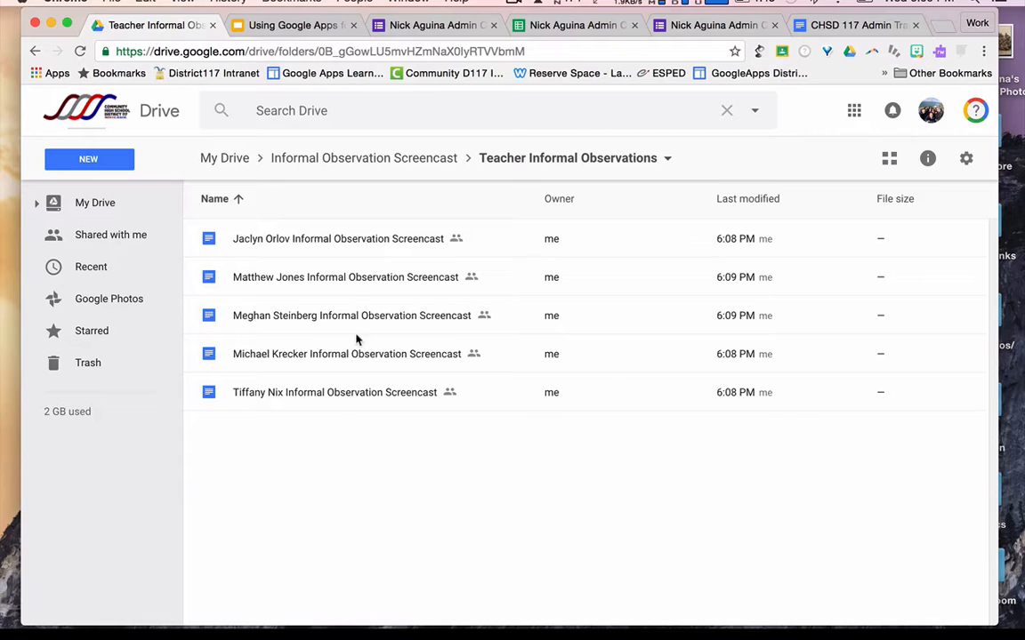
{"action": "double_click", "coordinate": [352, 246]}
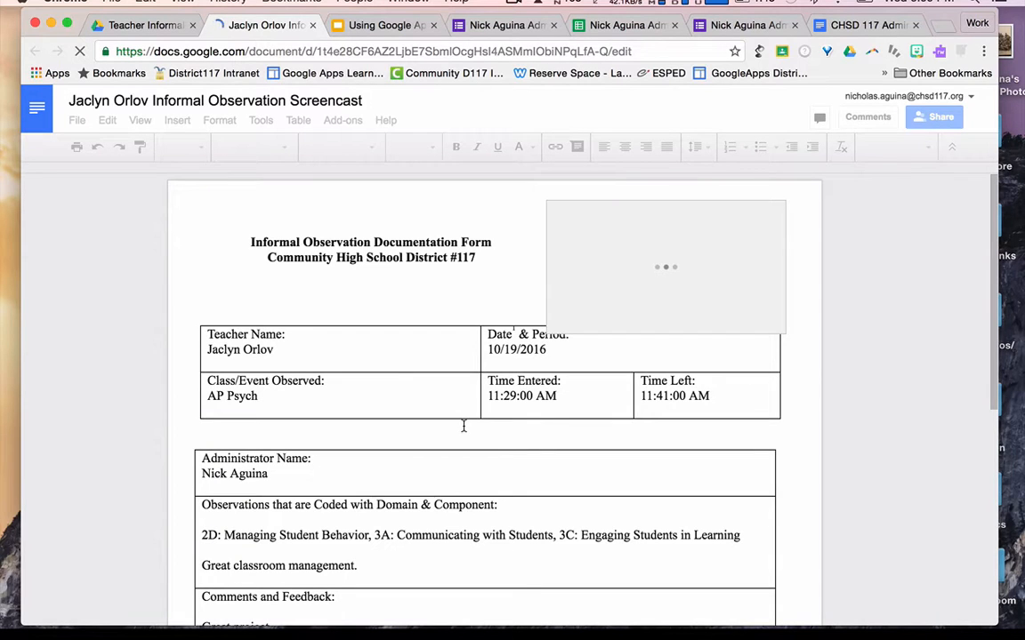
- Append " Good stuff." after "Great project." in the first teacher's observation feedback
{"action": "scroll", "coordinate": [492, 403], "scroll_direction": "down", "scroll_amount": 3}
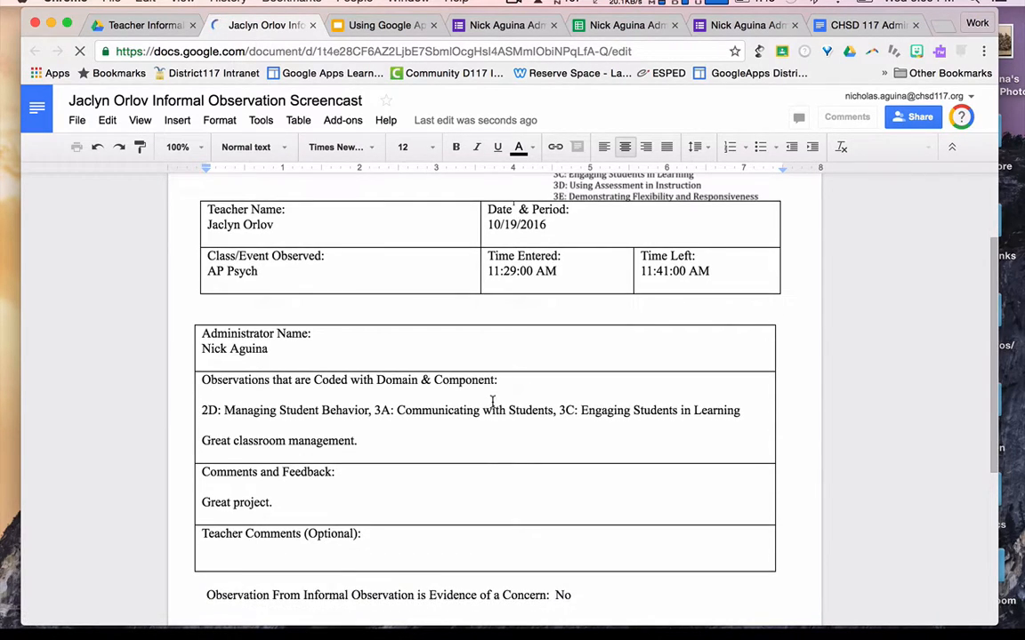
{"action": "scroll", "coordinate": [492, 402], "scroll_direction": "down", "scroll_amount": 5}
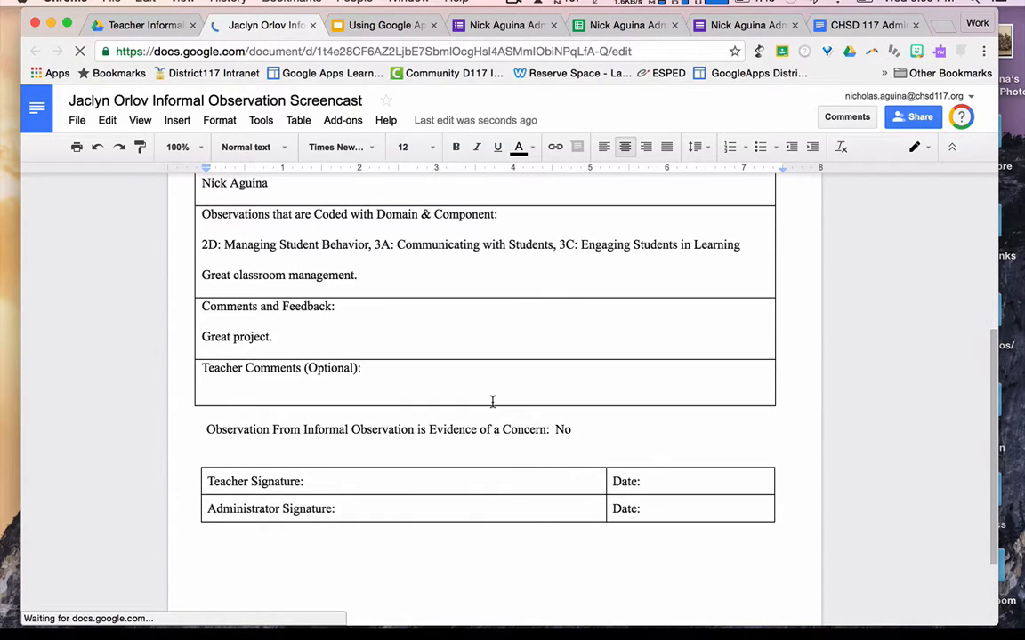
{"action": "scroll", "coordinate": [491, 402], "scroll_direction": "up", "scroll_amount": 4}
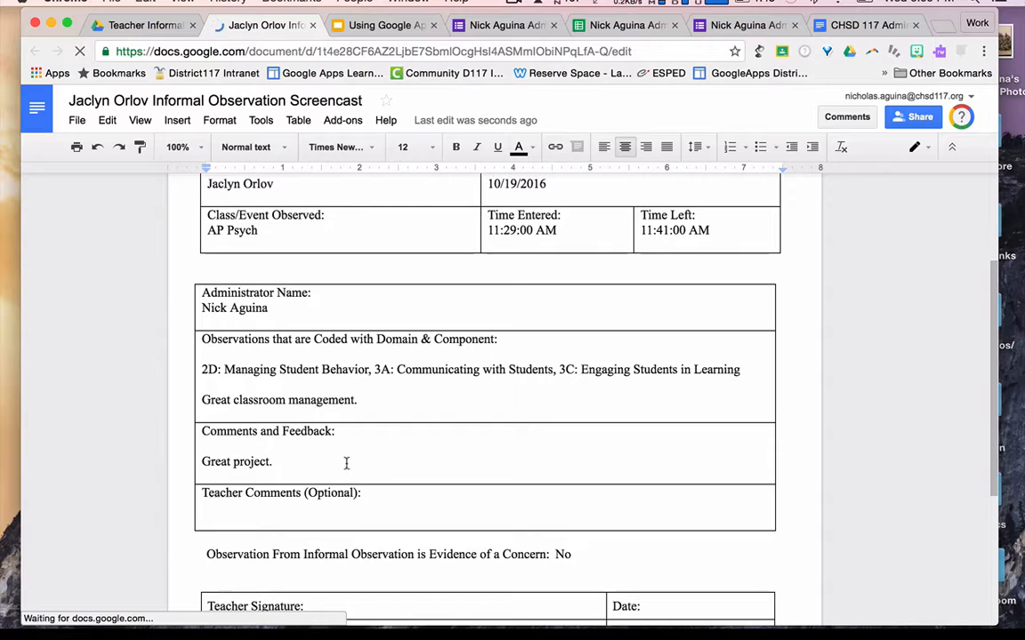
{"action": "left_click", "coordinate": [291, 464]}
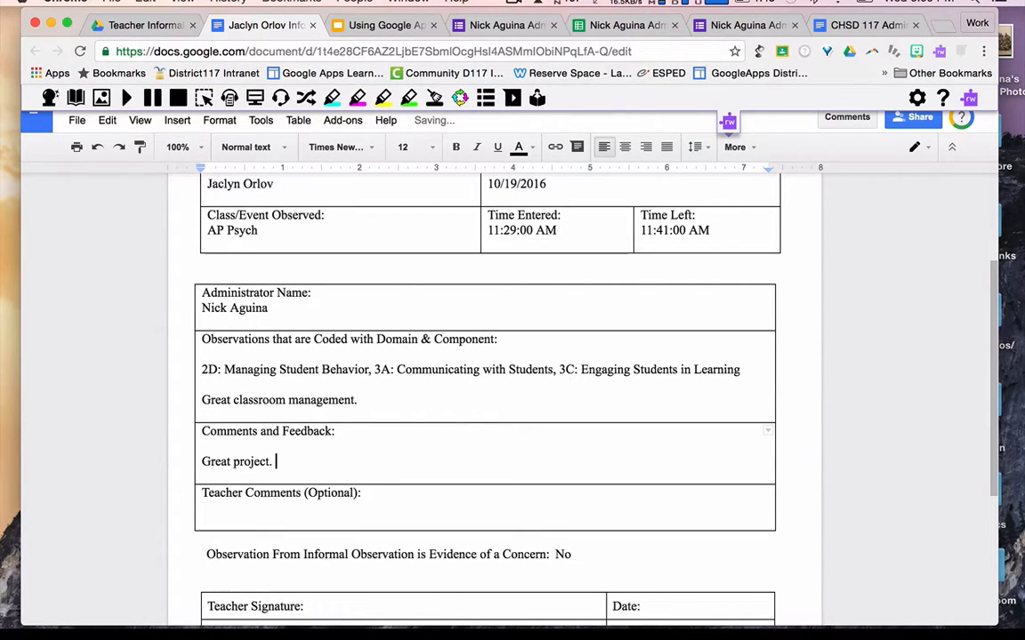
{"action": "type", "text": "Good "}
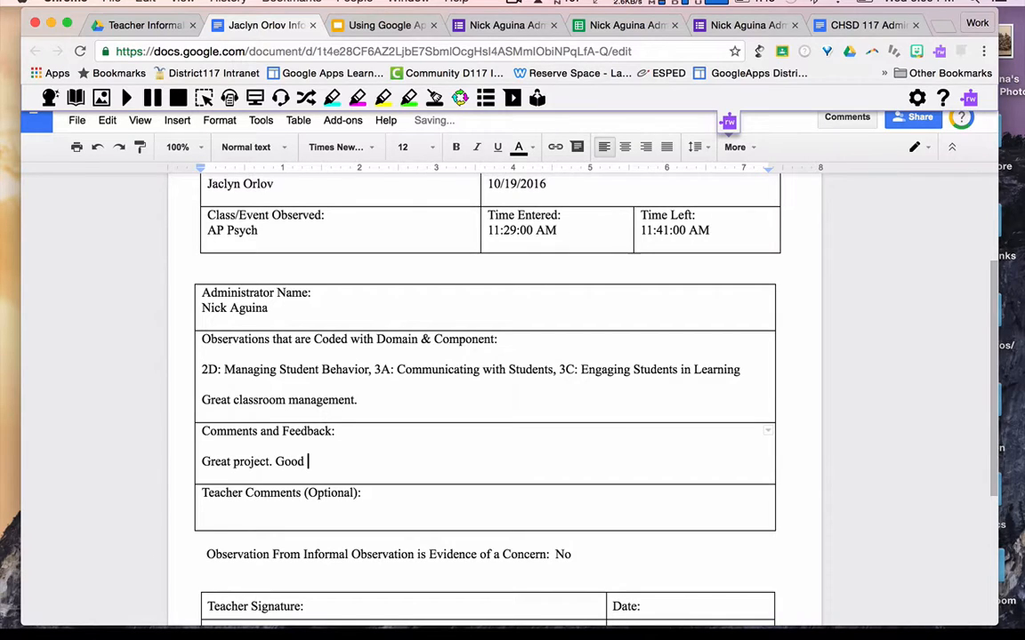
{"action": "type", "text": "stuff."}
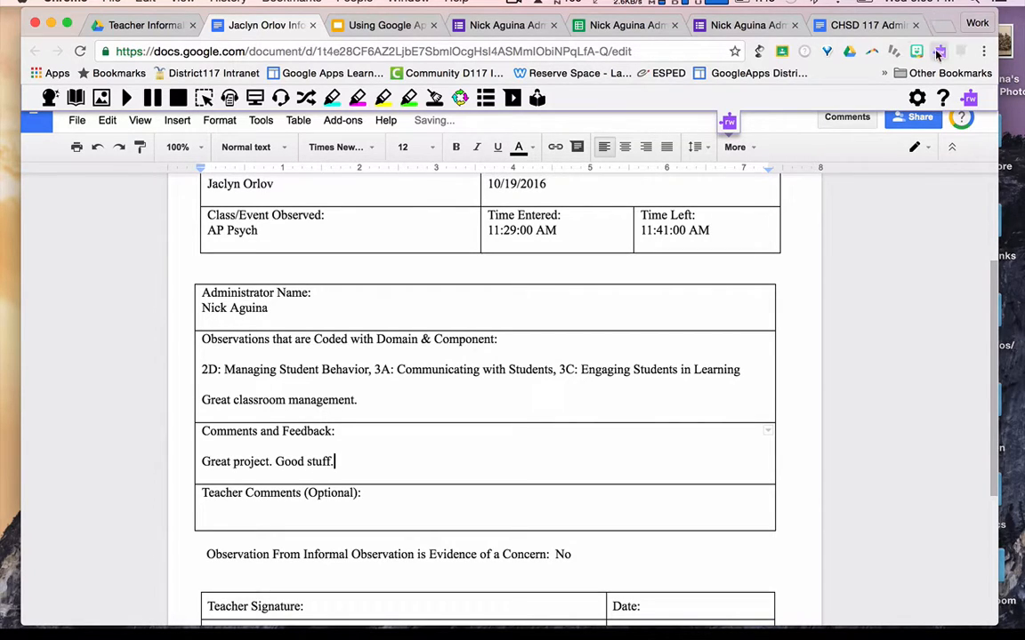
{"action": "scroll", "coordinate": [547, 365], "scroll_direction": "up", "scroll_amount": 5}
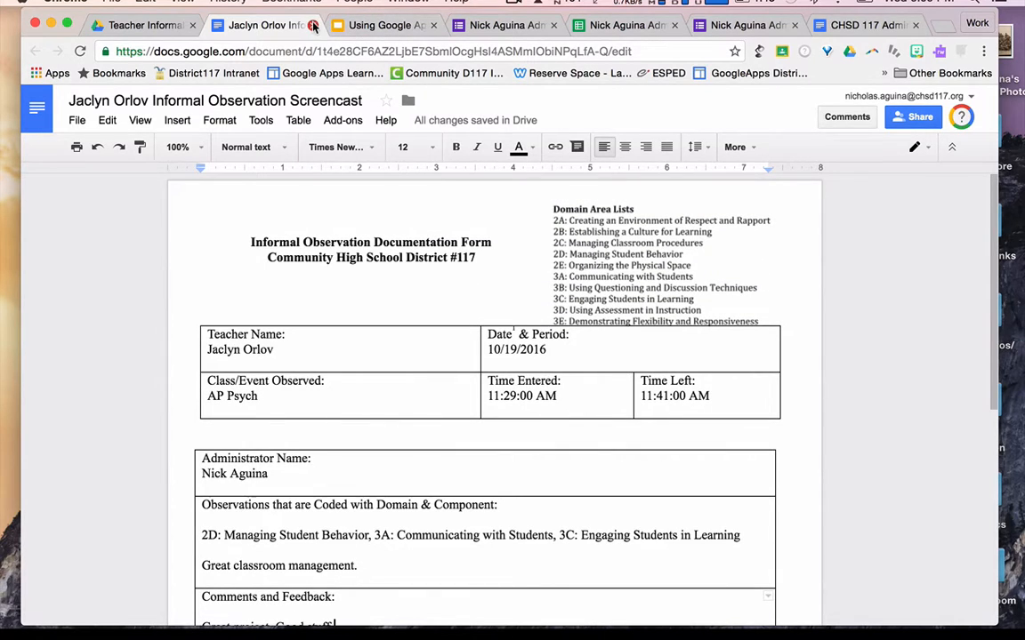
- Review the Spanish 1 teacher's generated observation doc, then go back to the responses spreadsheet
{"action": "left_click", "coordinate": [313, 25]}
{"action": "left_click", "coordinate": [322, 279]}
{"action": "double_click", "coordinate": [322, 279]}
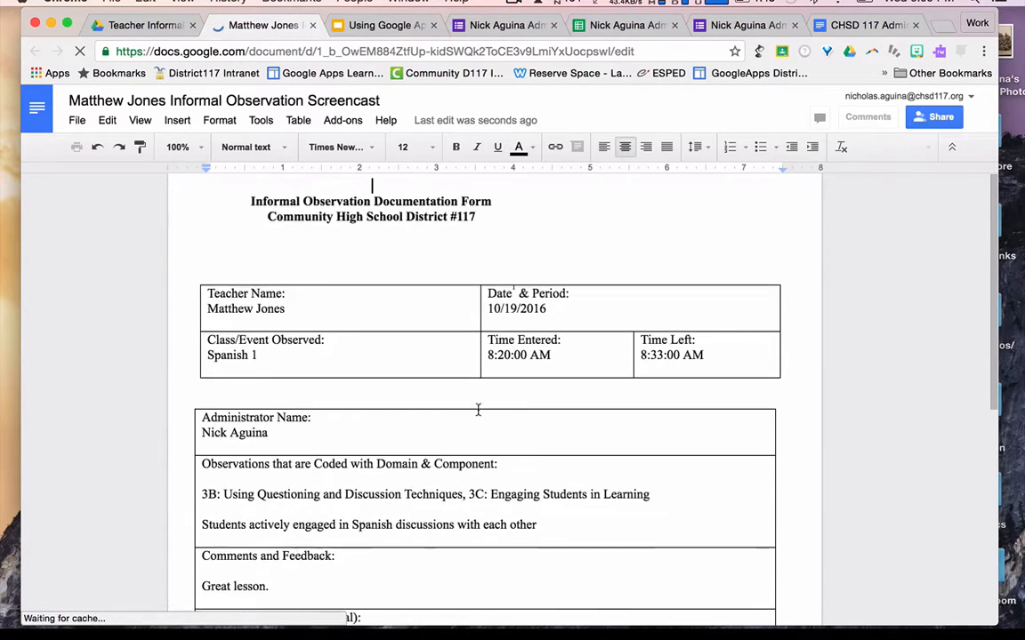
{"action": "scroll", "coordinate": [478, 409], "scroll_direction": "down", "scroll_amount": 3}
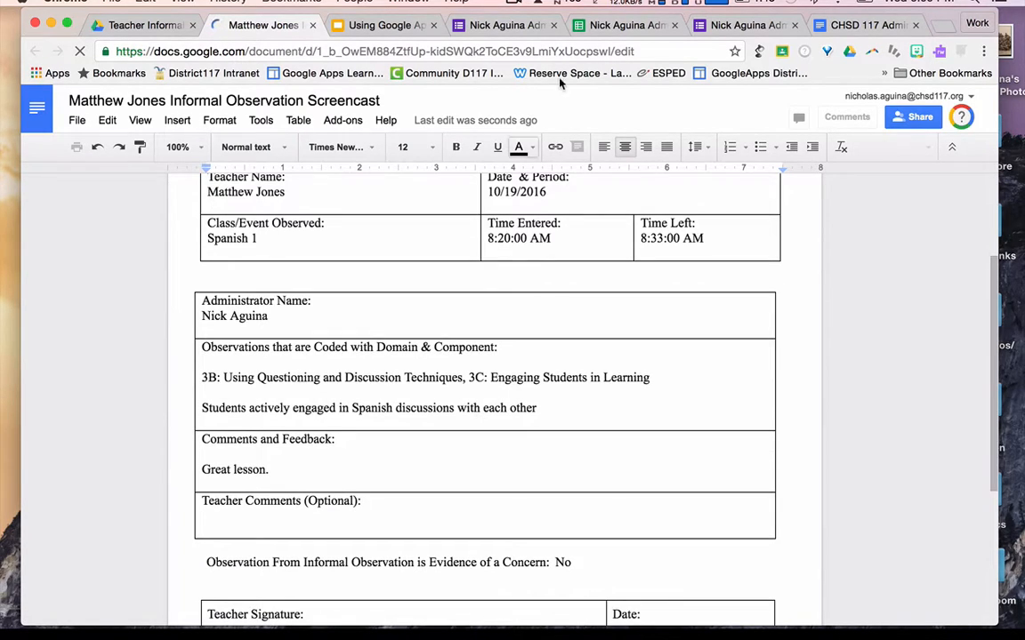
{"action": "left_click", "coordinate": [620, 25]}
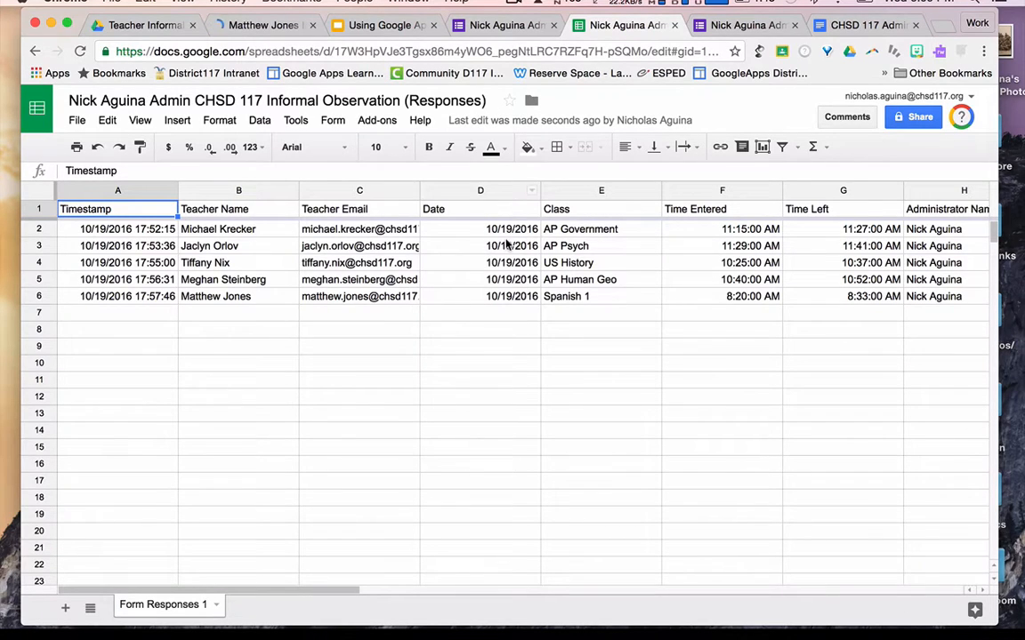
- In Gmail, open one of the five Informal 10.19.2016 emails and its linked observation doc
{"action": "left_click", "coordinate": [940, 28]}
{"action": "type", "text": "gmail.com"}
{"action": "key", "text": "Return"}
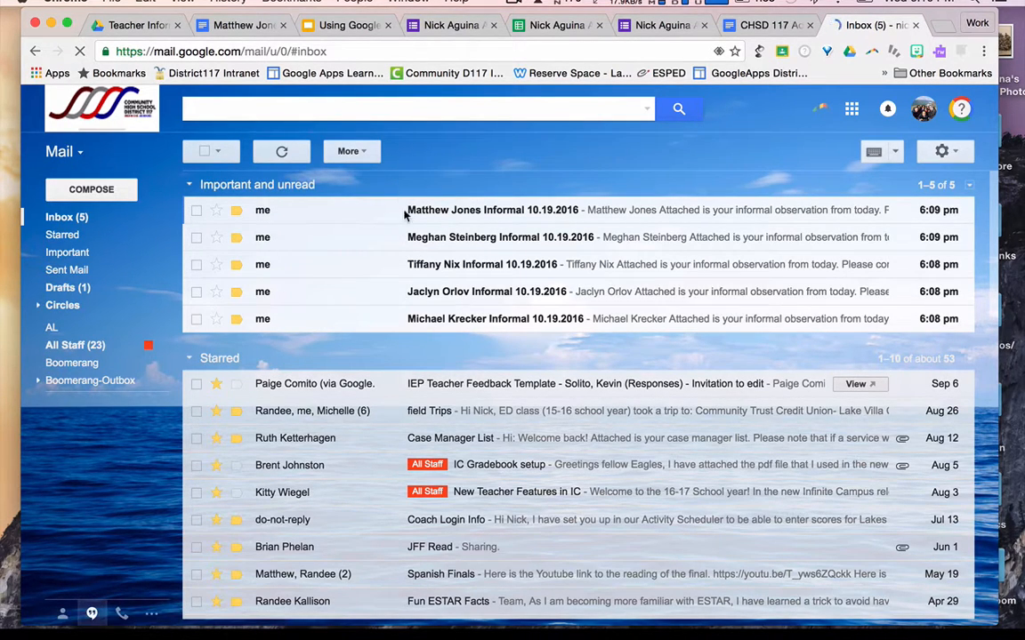
{"action": "left_click", "coordinate": [458, 320]}
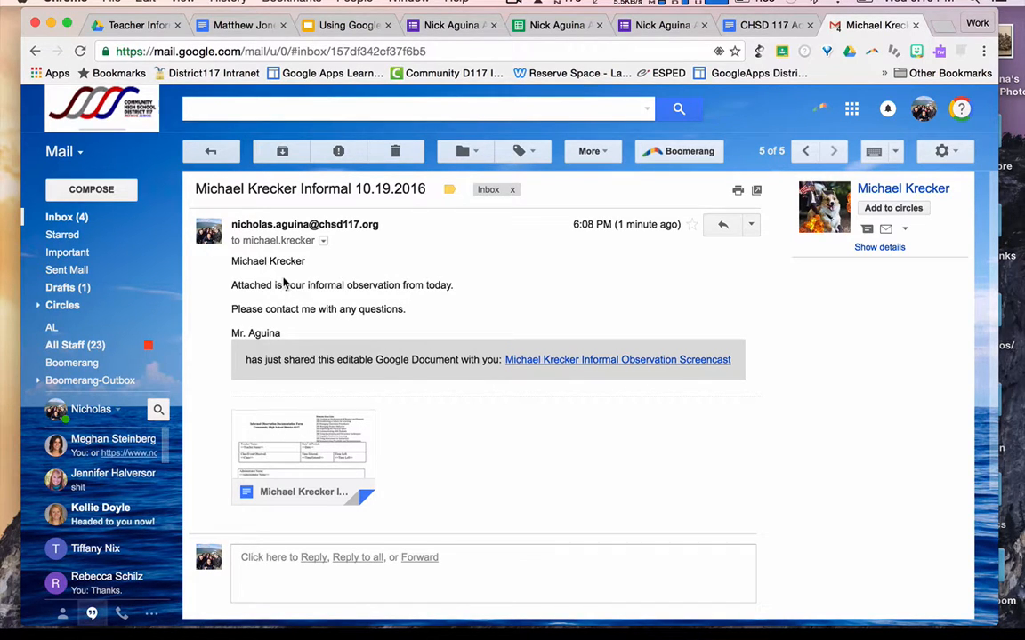
{"action": "left_click", "coordinate": [341, 464]}
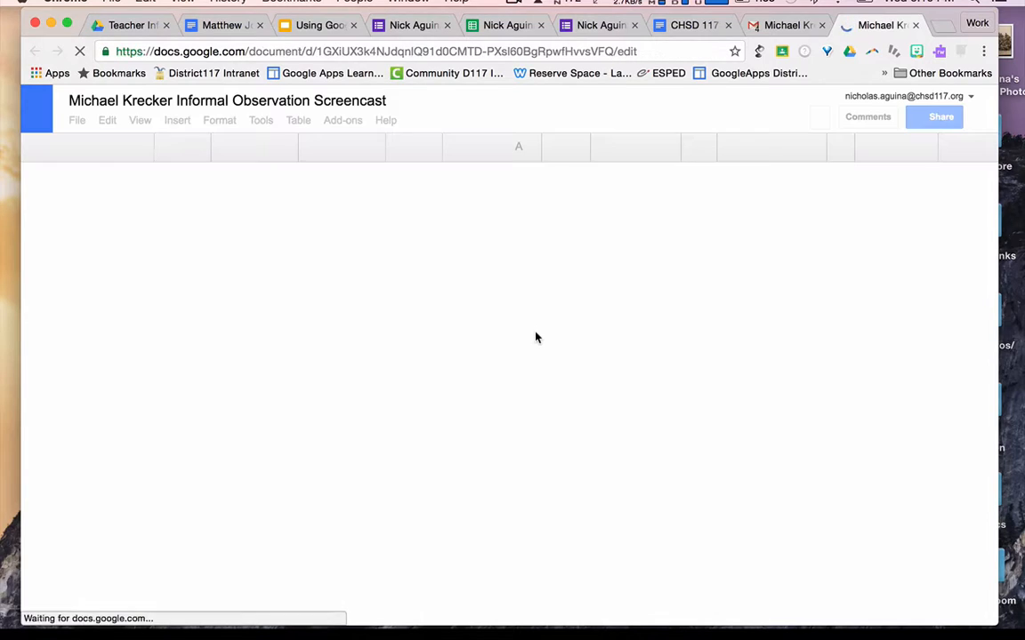